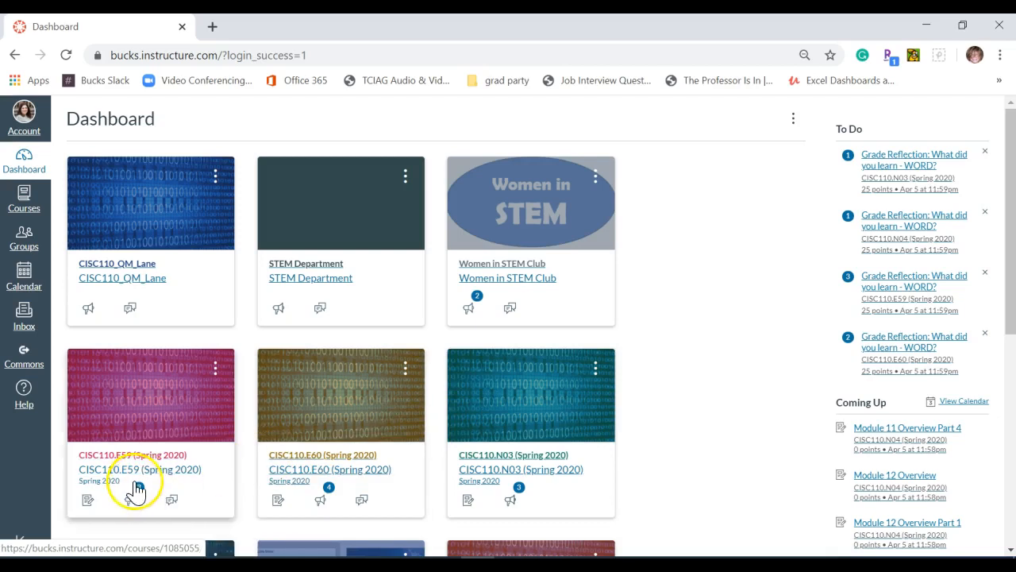
# - Open the CISC110.N03 (Spring 2020) course and launch MyLab & Mastering from it
pyautogui.scroll(-1, 329, 476)
pyautogui.click(522, 353)
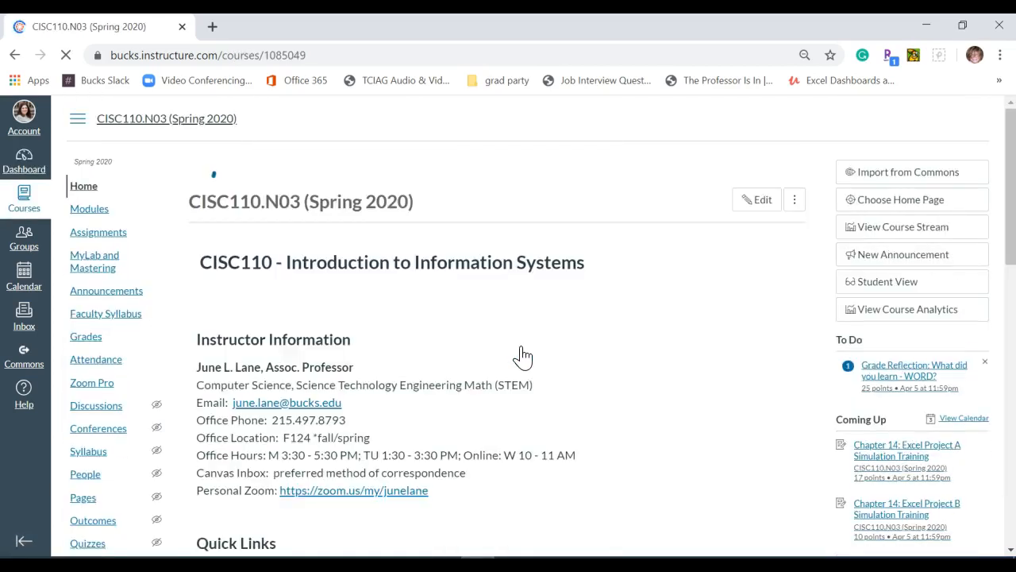
pyautogui.click(113, 270)
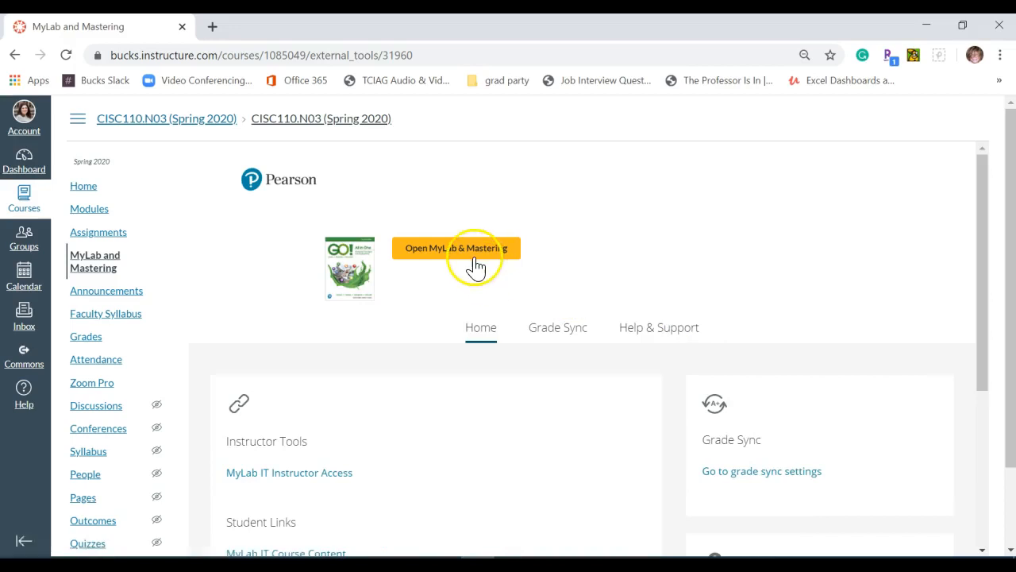
pyautogui.click(470, 253)
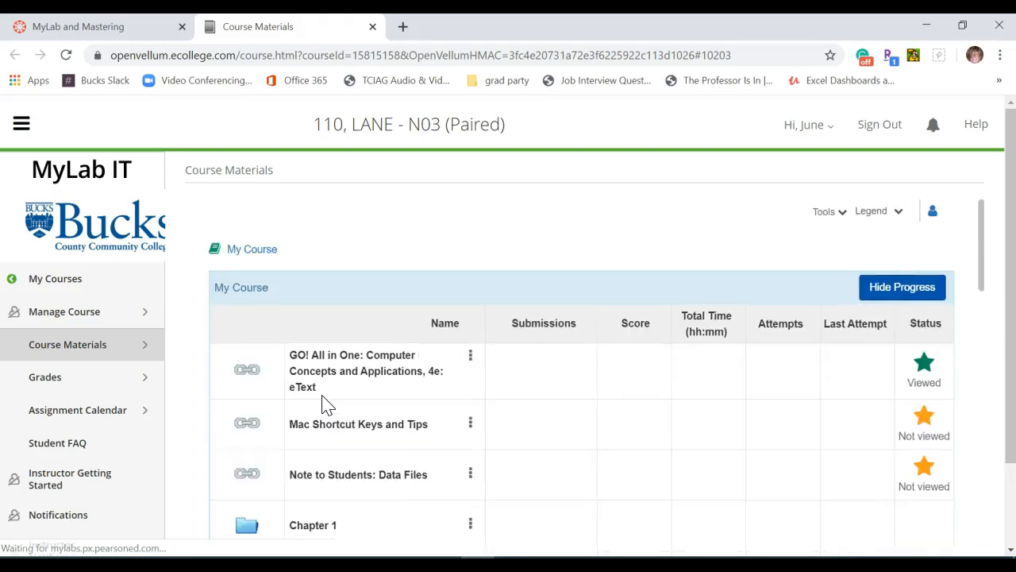
# - Open the Excel 14G Regional Sales (Homework) assignment from the Chapter 14 folder in the course materials
pyautogui.scroll(-6, 325, 405)
pyautogui.scroll(-4, 326, 404)
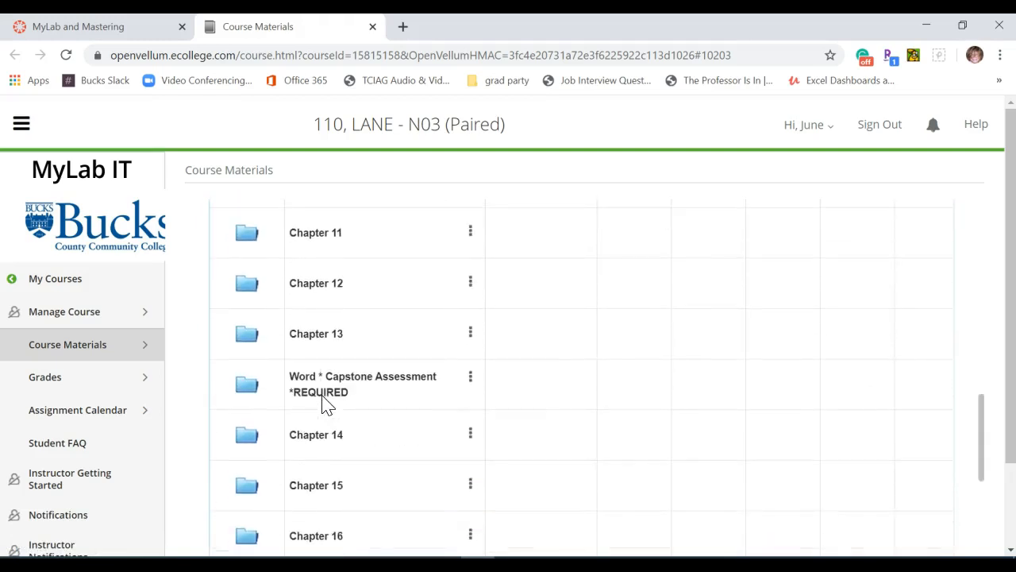
pyautogui.scroll(-1, 322, 395)
pyautogui.click(319, 359)
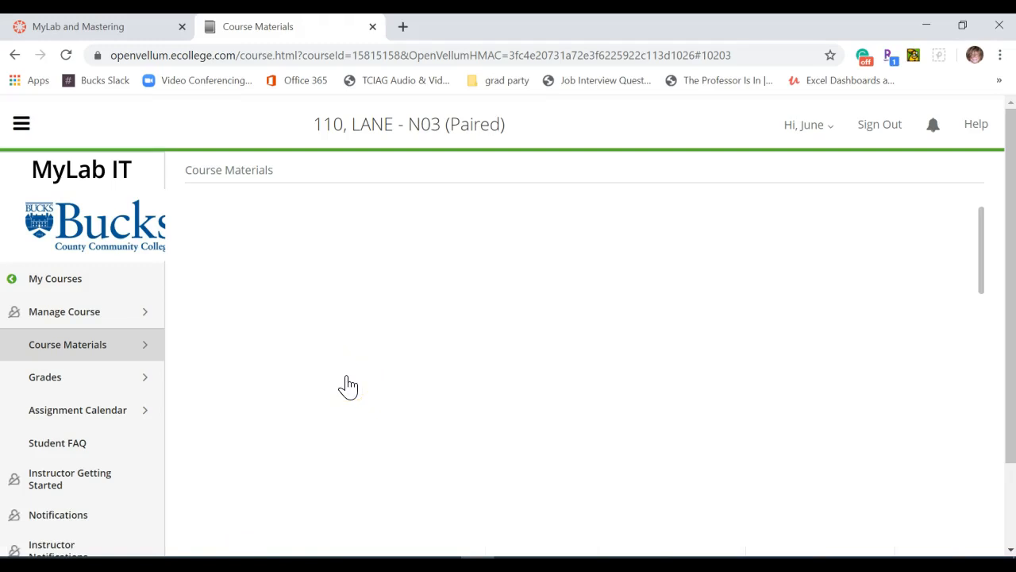
pyautogui.scroll(-3, 357, 397)
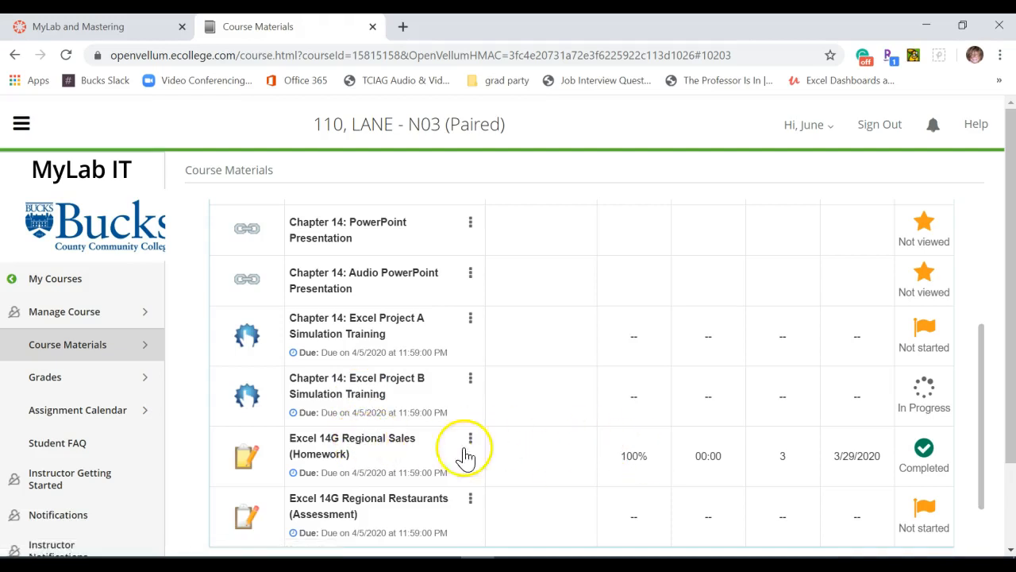
pyautogui.click(385, 450)
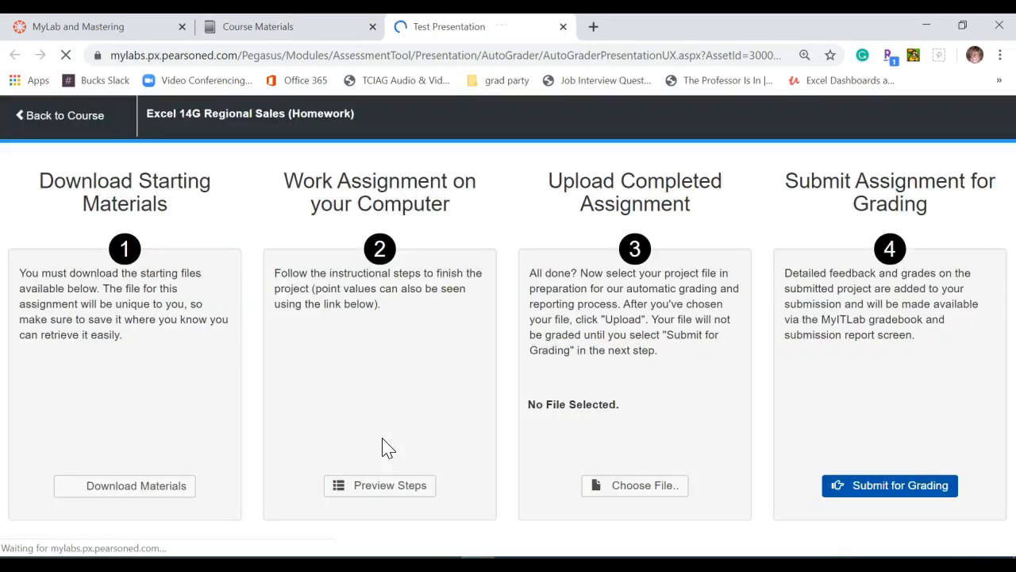
# - Download all starting files for the assignment and extract the zip into the proposed Downloads folder
pyautogui.click(143, 486)
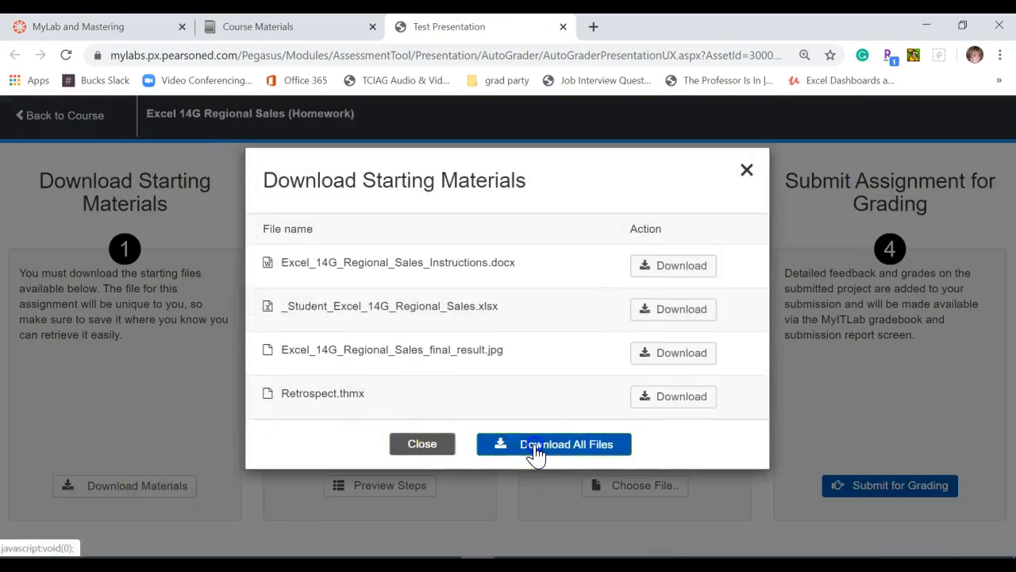
pyautogui.click(535, 449)
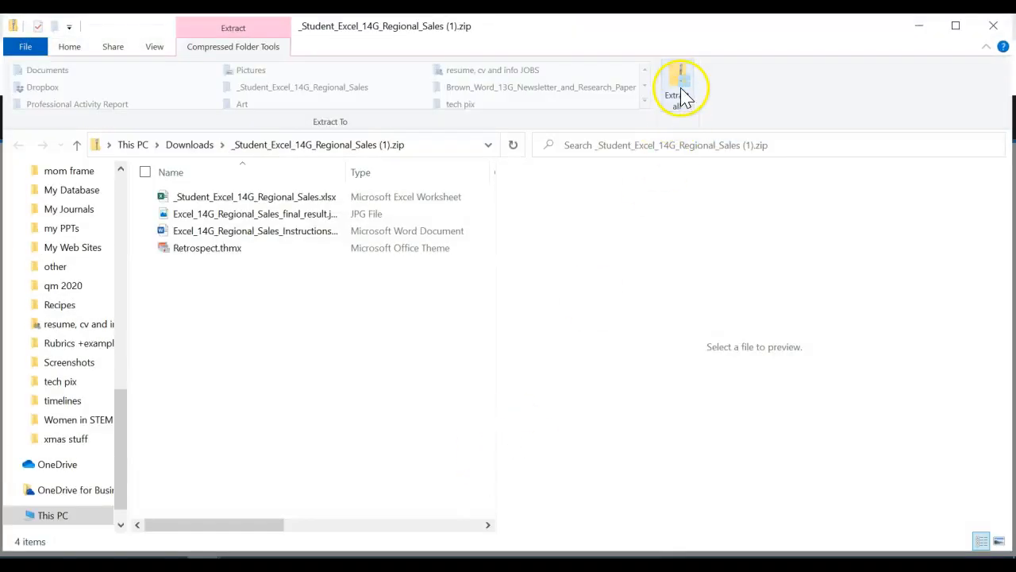
pyautogui.click(681, 93)
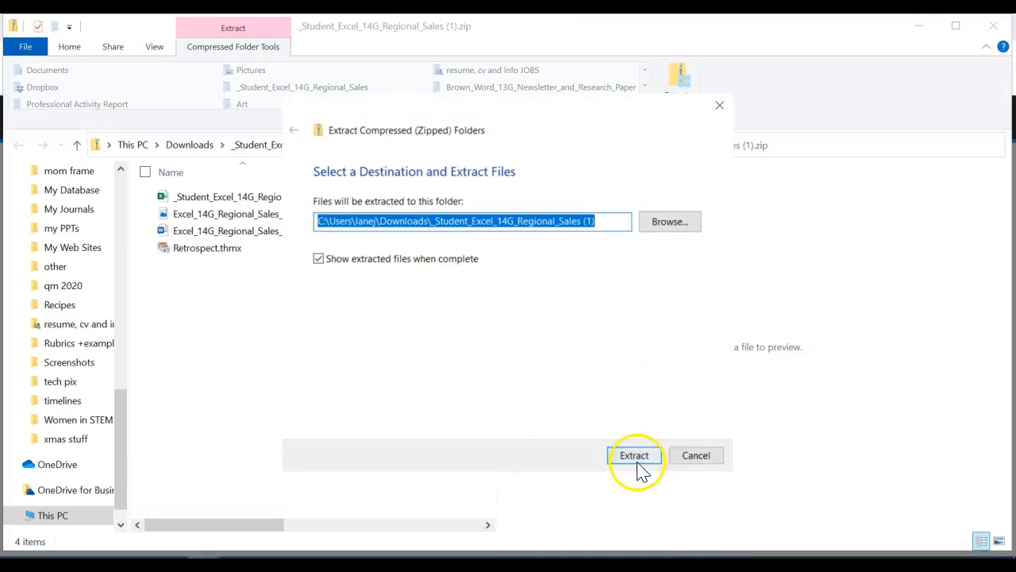
pyautogui.click(634, 456)
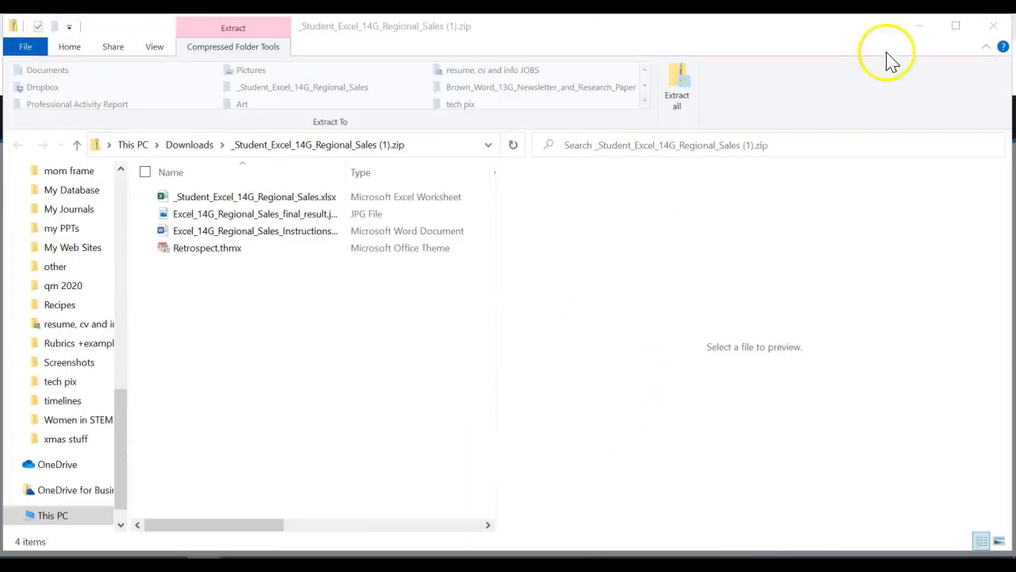
pyautogui.click(921, 28)
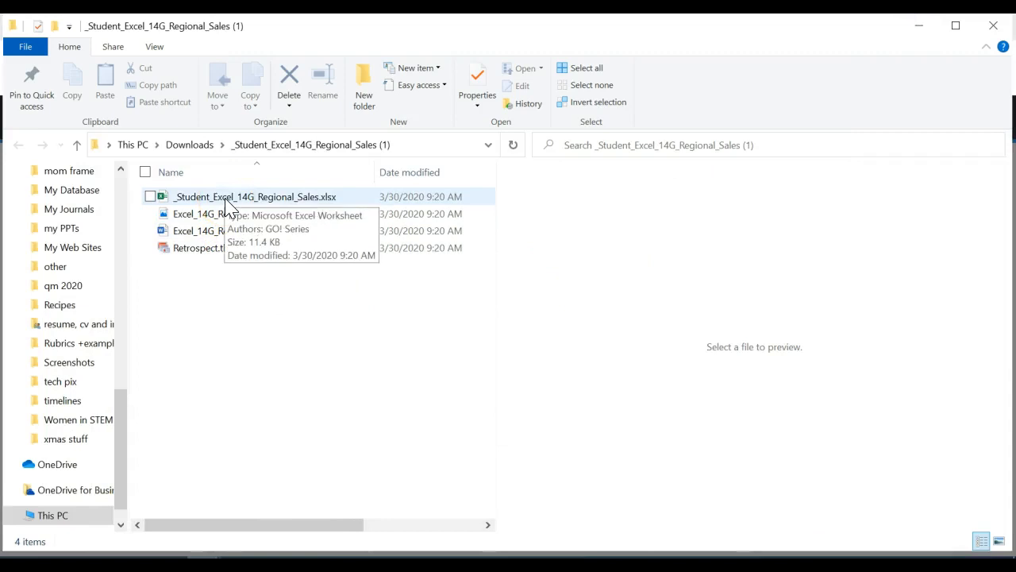
# - Open the extracted workbook _Student_Excel_14G_Regional_Sales.xlsx in Excel
pyautogui.click(220, 232)
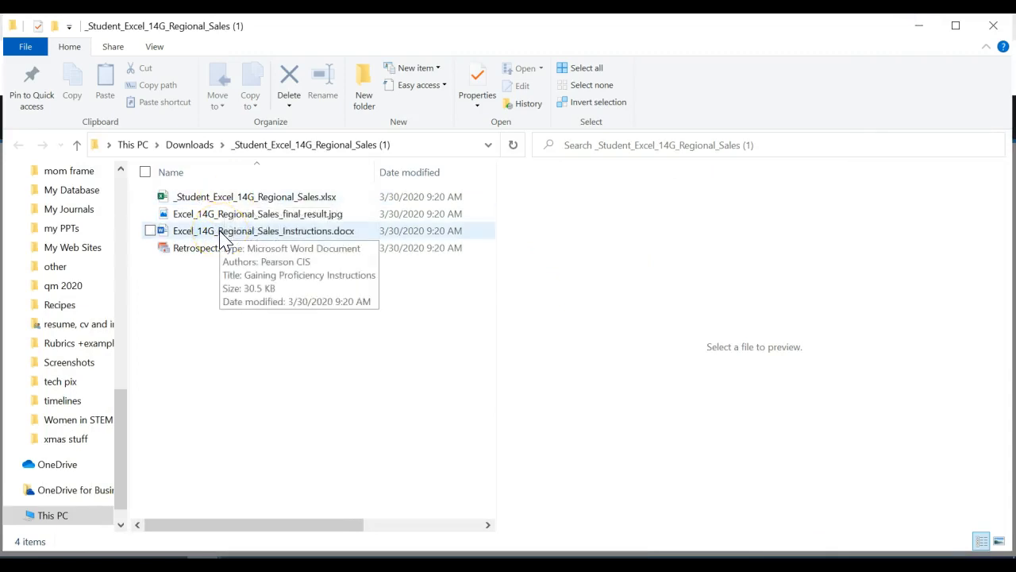
pyautogui.click(221, 218)
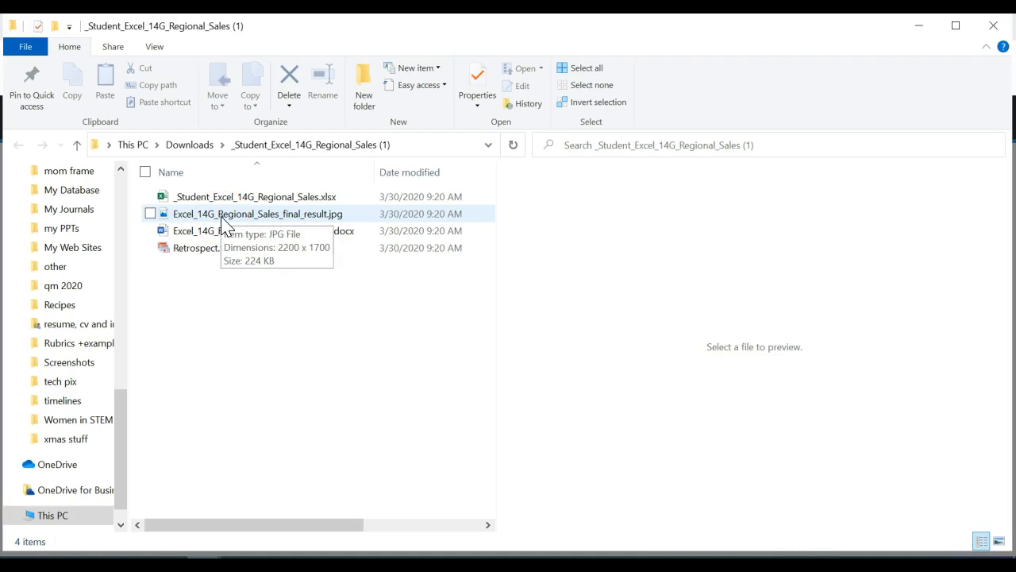
pyautogui.click(230, 198)
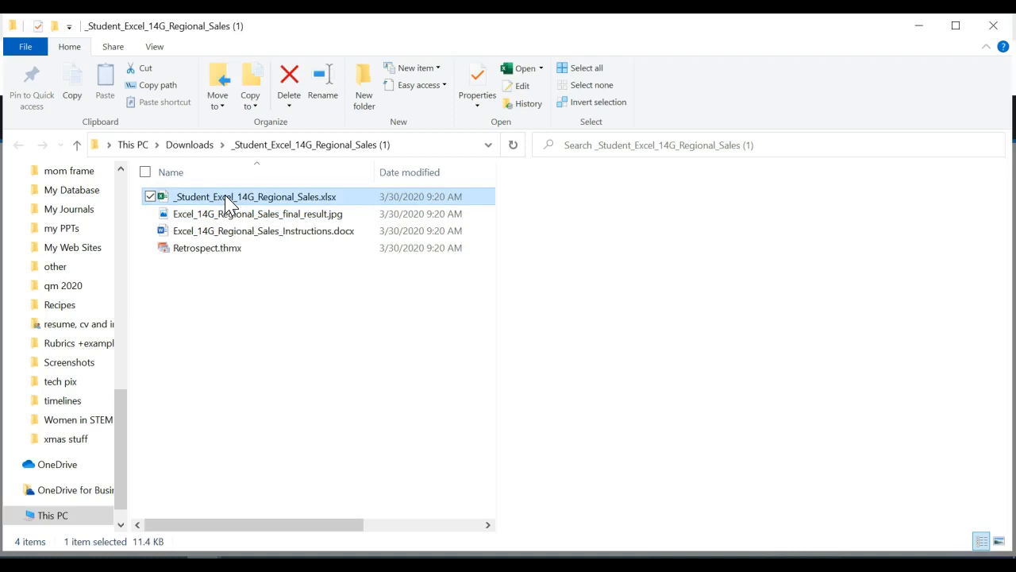
pyautogui.doubleClick(226, 199)
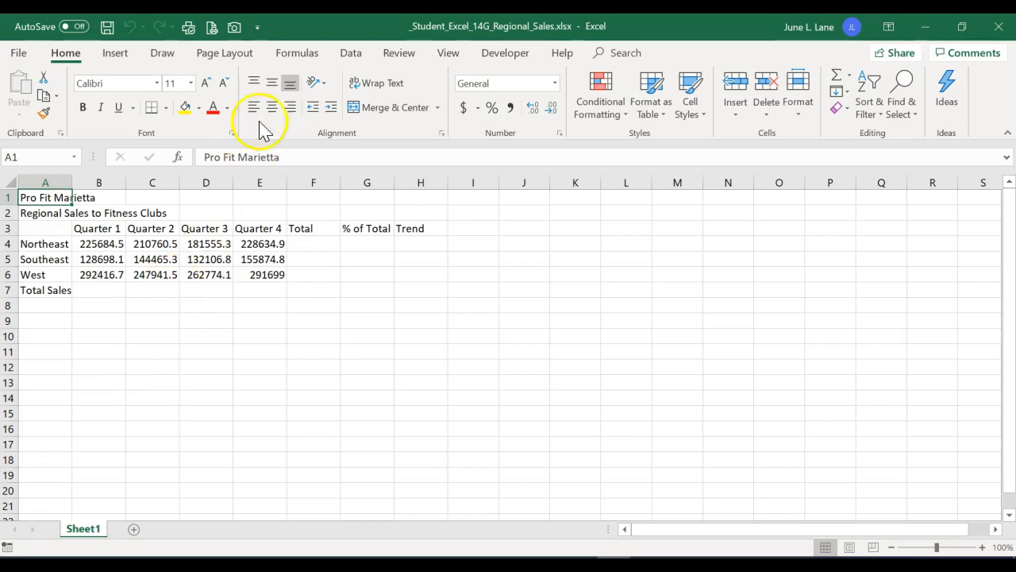
# - Apply the Retrospect theme to the workbook
pyautogui.click(249, 57)
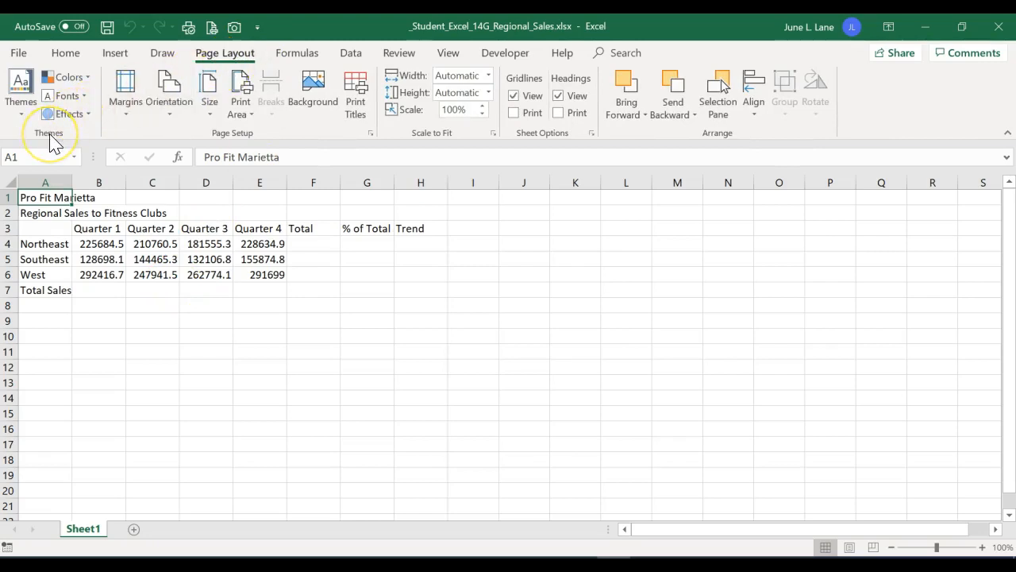
pyautogui.click(24, 119)
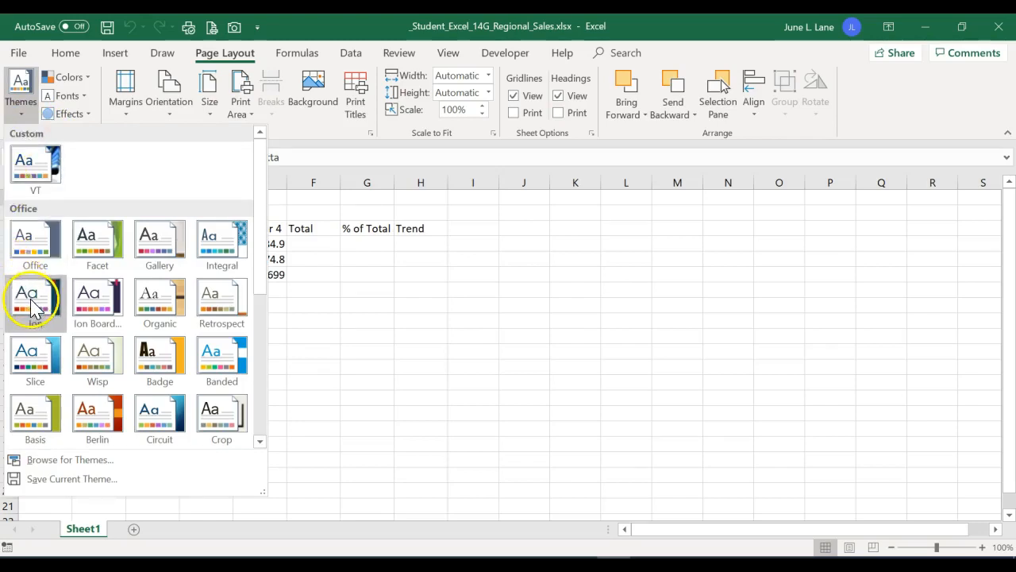
pyautogui.click(211, 305)
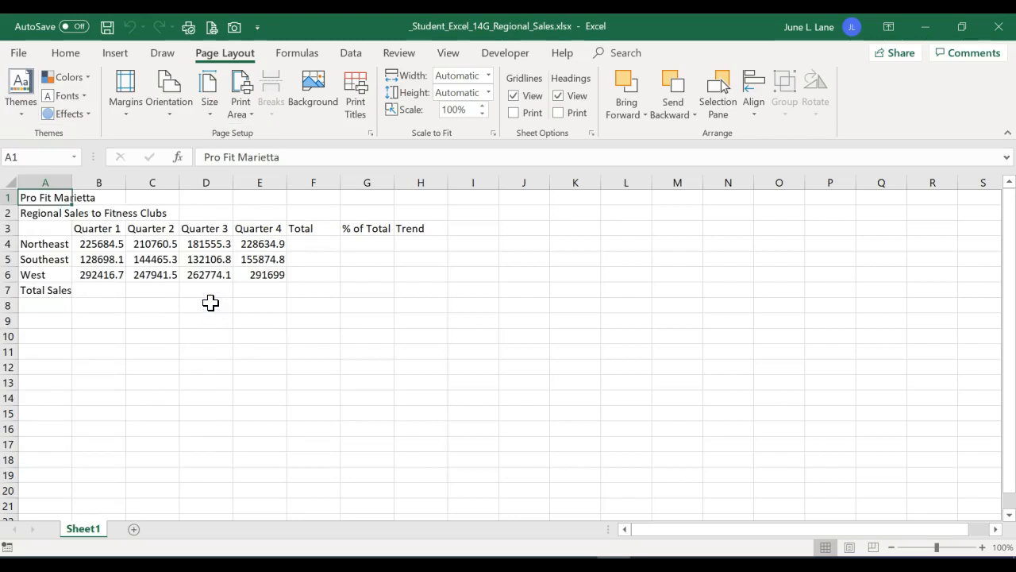
# - Examine the available theme colors, fonts and effects without changing any of them
pyautogui.click(86, 79)
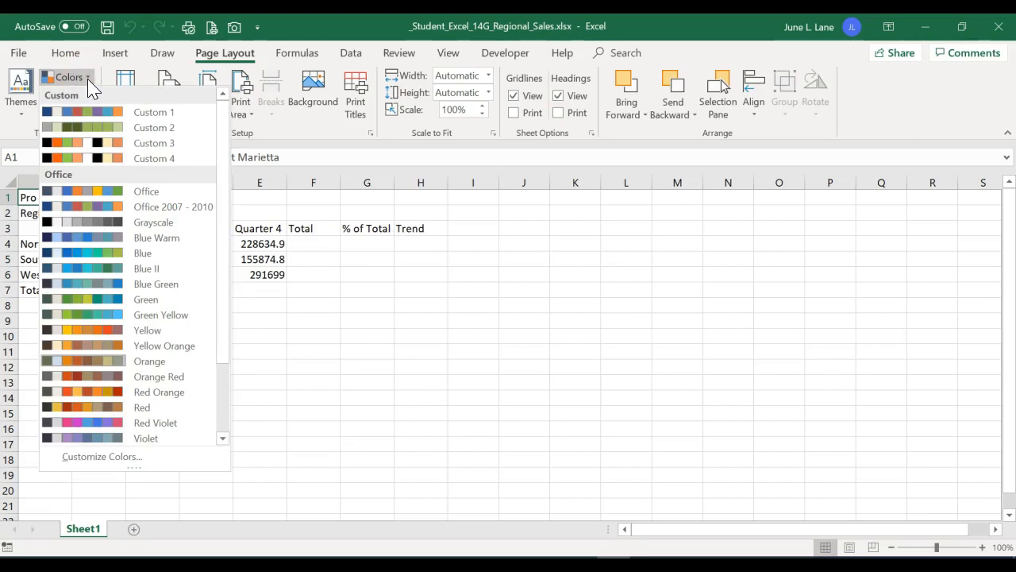
pyautogui.click(88, 81)
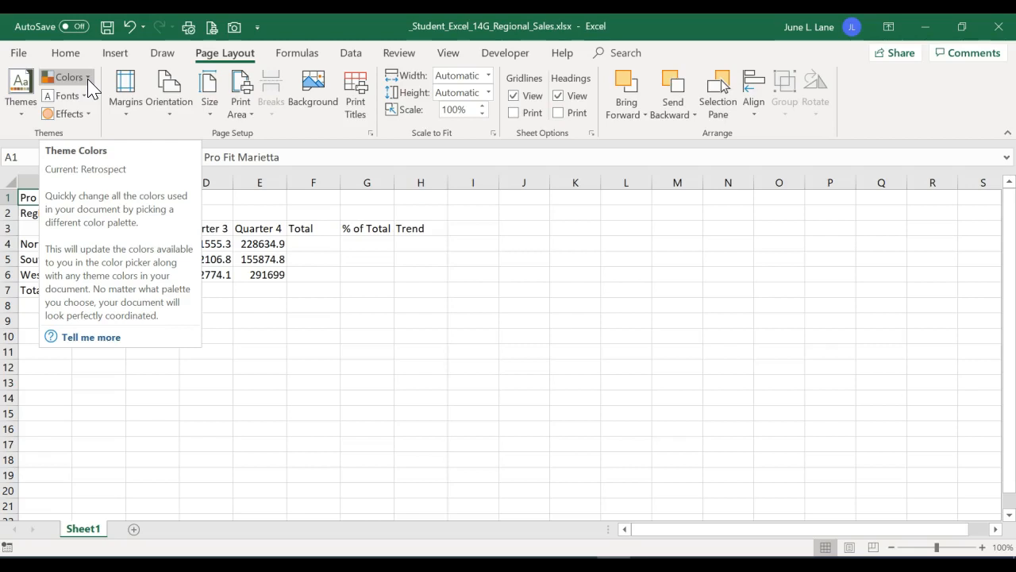
pyautogui.click(88, 79)
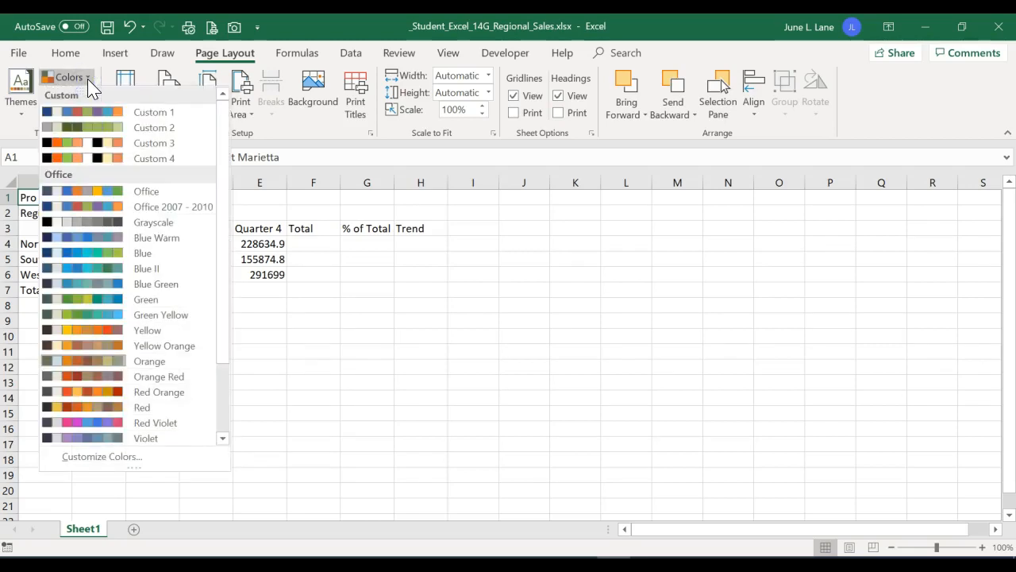
pyautogui.click(88, 80)
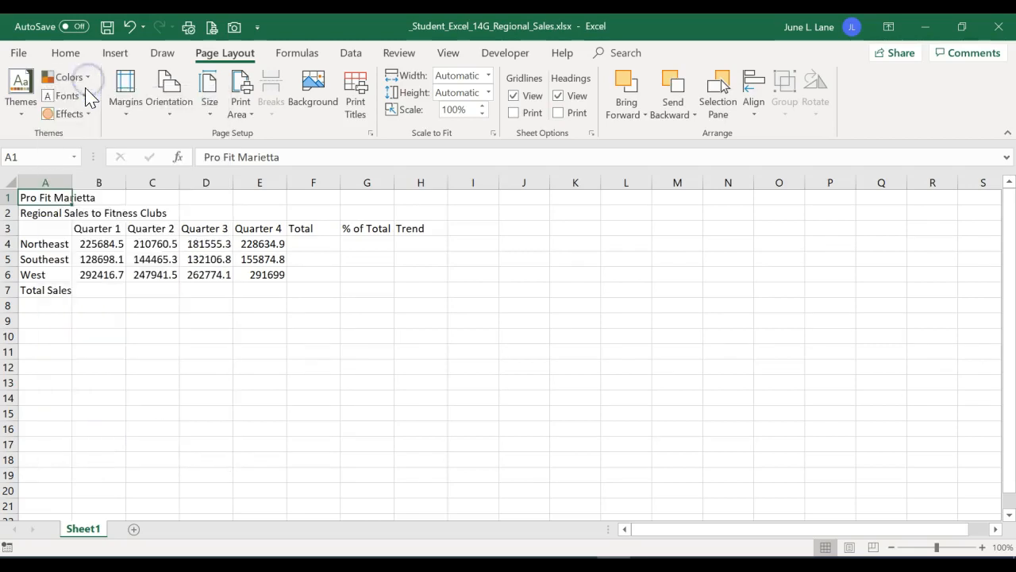
pyautogui.click(84, 97)
pyautogui.click(84, 97)
pyautogui.click(84, 113)
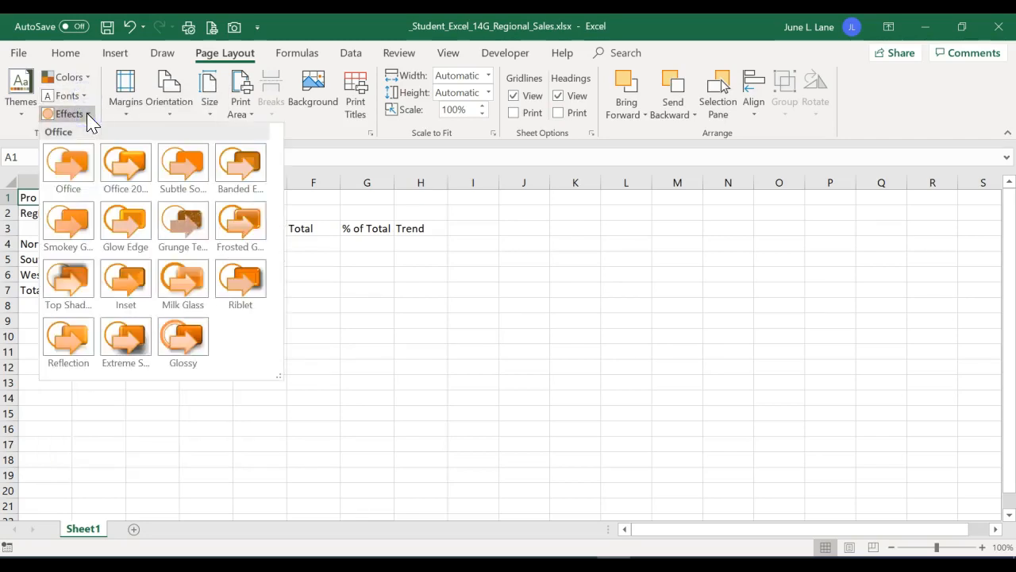
pyautogui.click(87, 115)
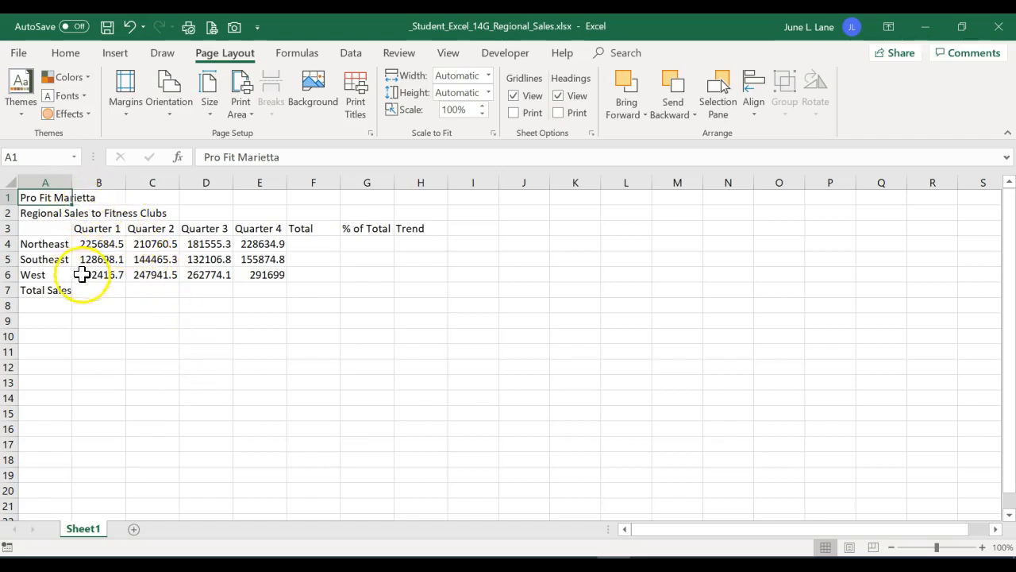
# - Inspect cells A1 and B1 to check which one holds the Pro Fit Marietta title
pyautogui.click(89, 194)
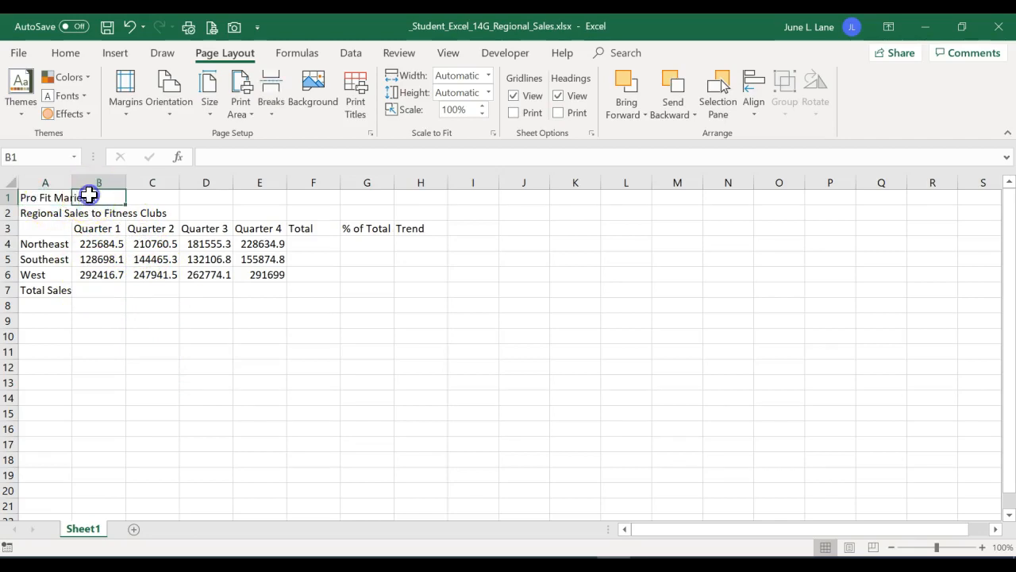
pyautogui.click(39, 197)
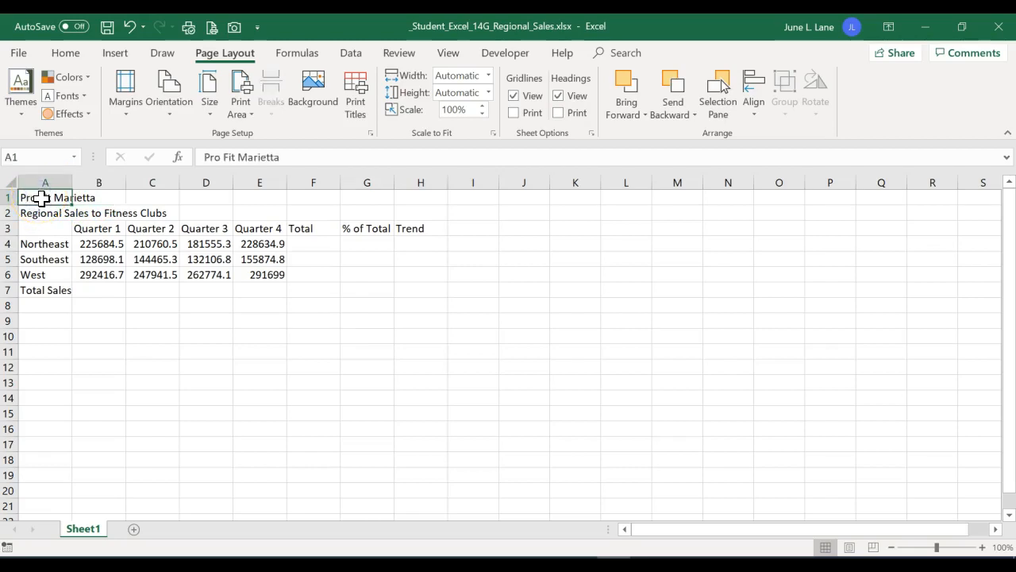
pyautogui.moveTo(45, 199); pyautogui.dragTo(98, 197)
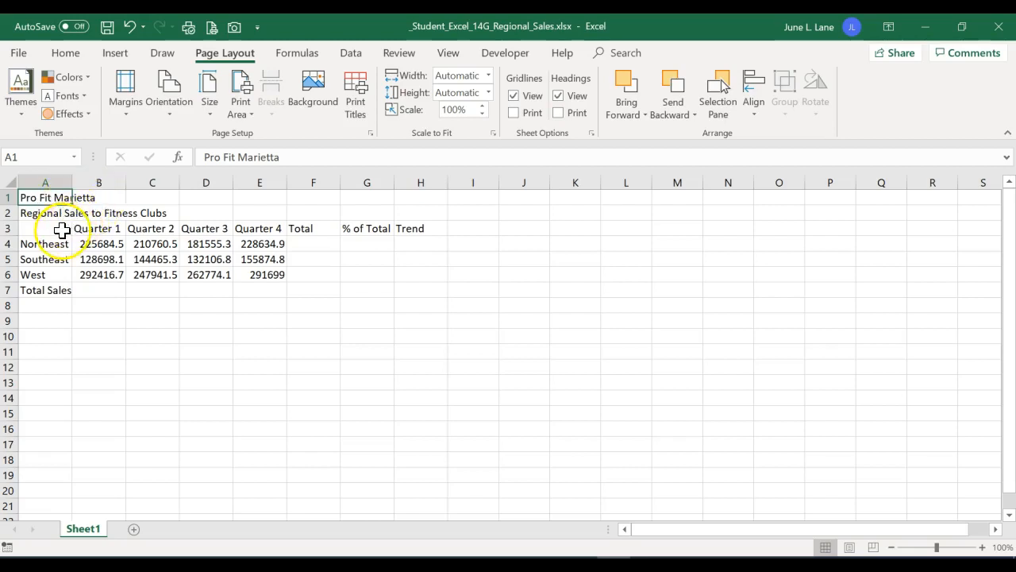
pyautogui.click(92, 198)
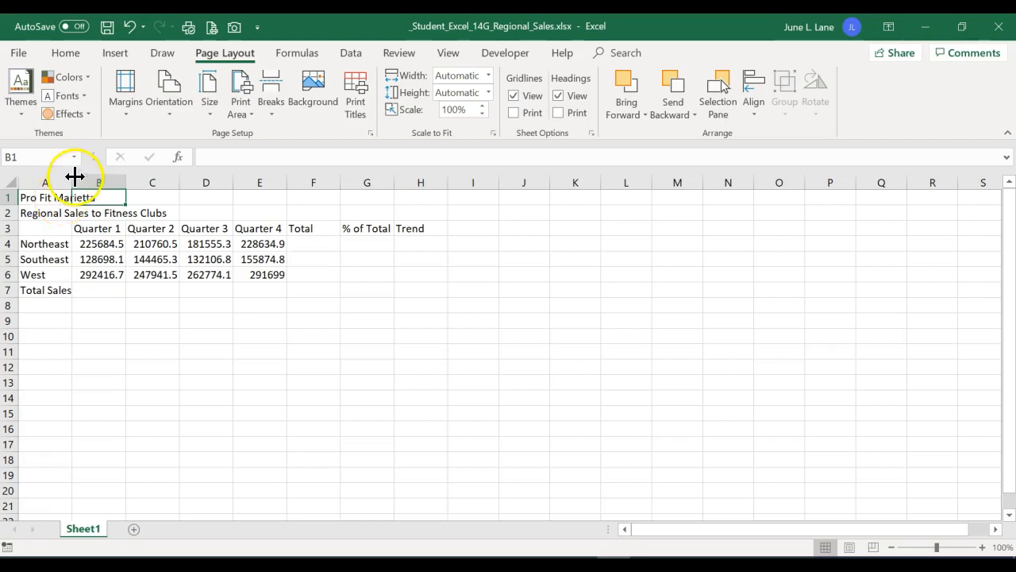
# - Widen column A, autofit it to its longest entry, and narrow it so the row 2 title extends into column B
pyautogui.moveTo(73, 178)
pyautogui.mouseDown()
pyautogui.moveTo(95, 186)
pyautogui.moveTo(78, 191)
pyautogui.moveTo(95, 188)
pyautogui.moveTo(82, 193)
pyautogui.moveTo(83, 184)
pyautogui.mouseUp()
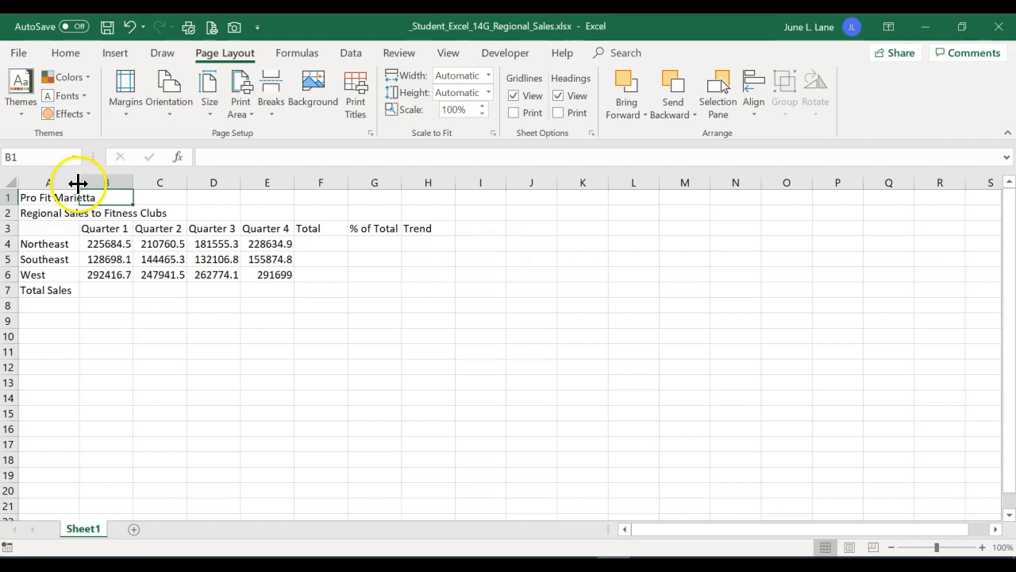
pyautogui.doubleClick(79, 183)
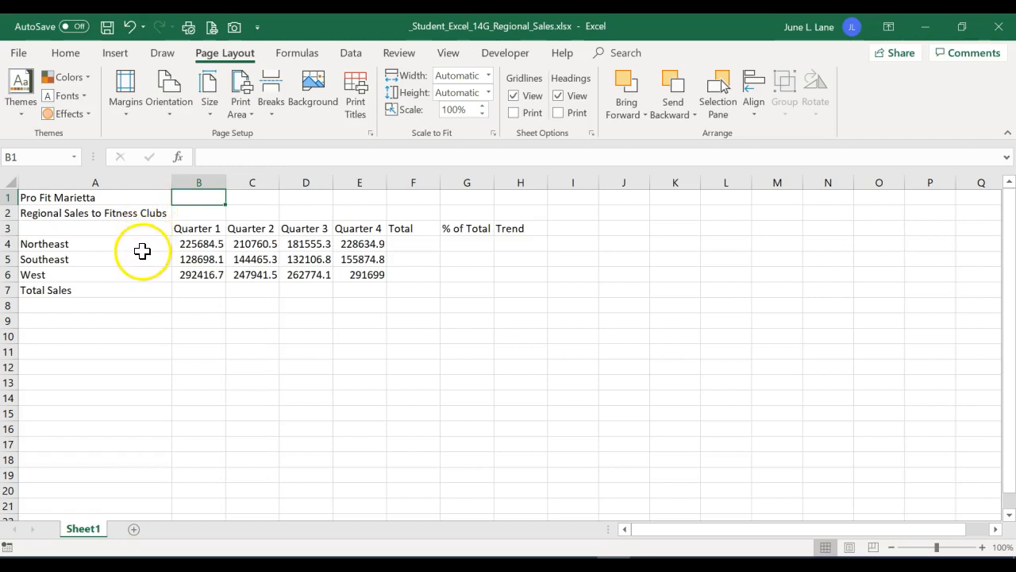
pyautogui.moveTo(173, 182); pyautogui.dragTo(131, 182)
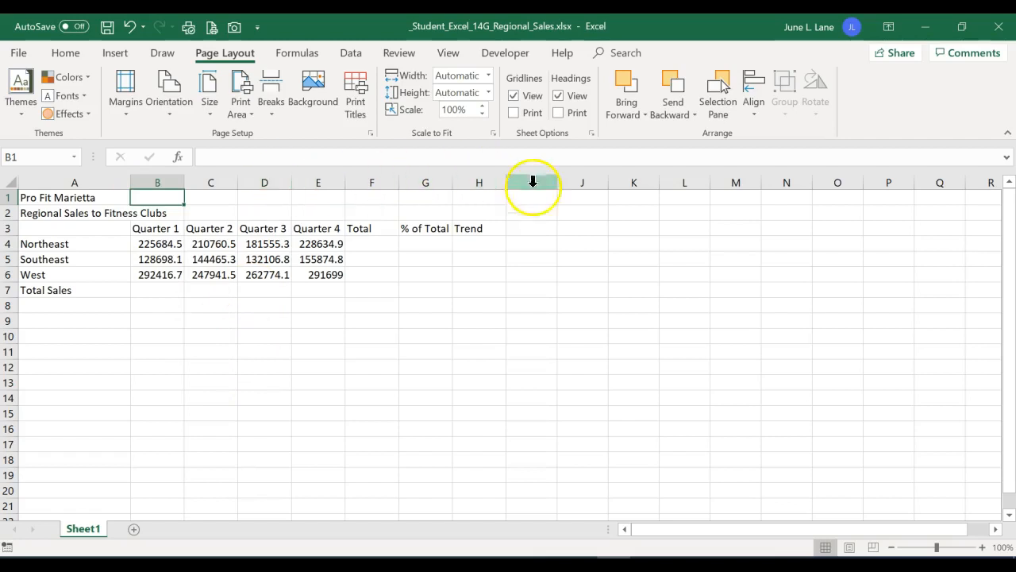
pyautogui.click(63, 53)
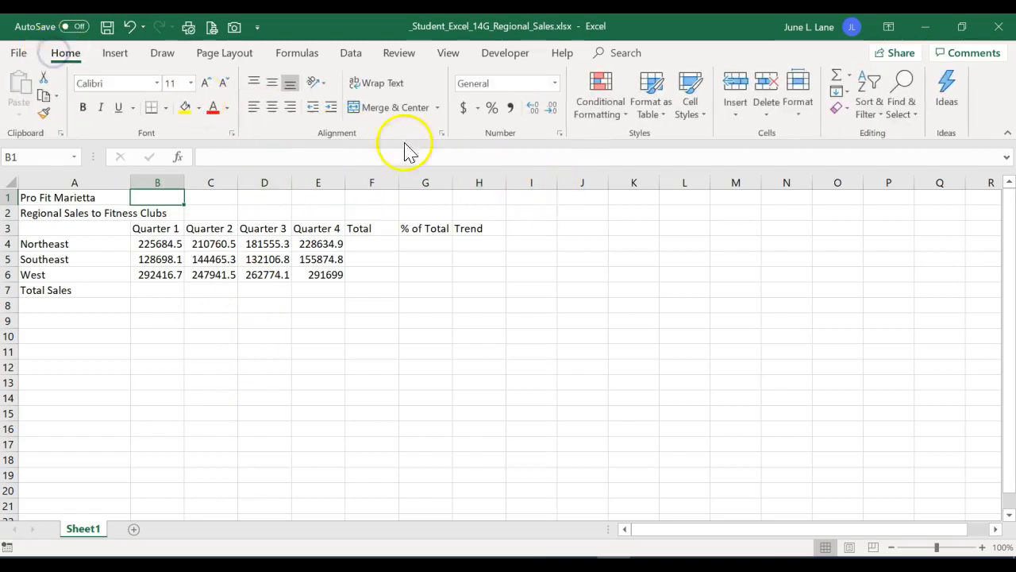
pyautogui.click(801, 111)
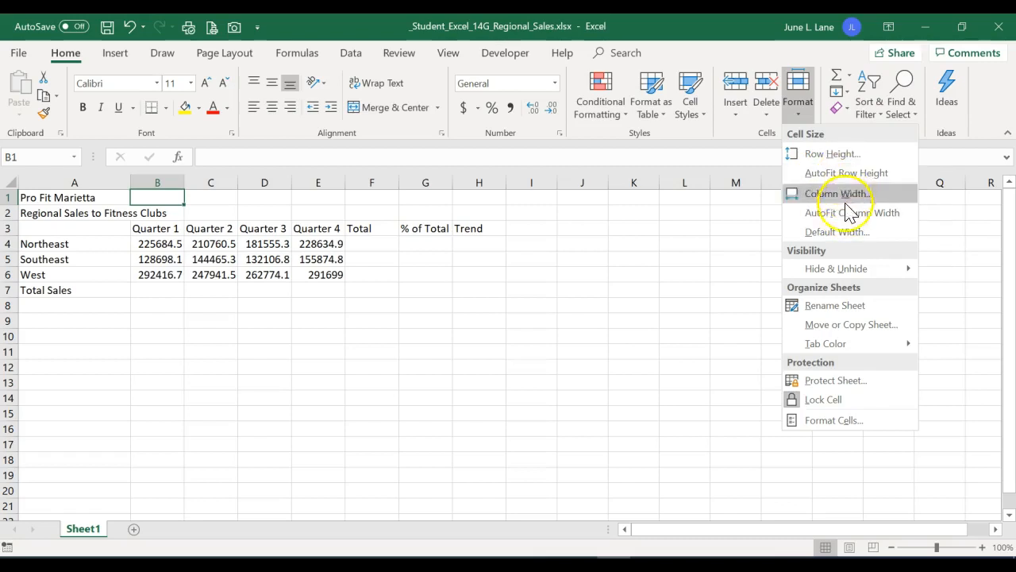
pyautogui.click(330, 316)
# - AutoFit columns A through G to their contents, undo it, and AutoFit the same columns again
pyautogui.moveTo(106, 182); pyautogui.dragTo(419, 193)
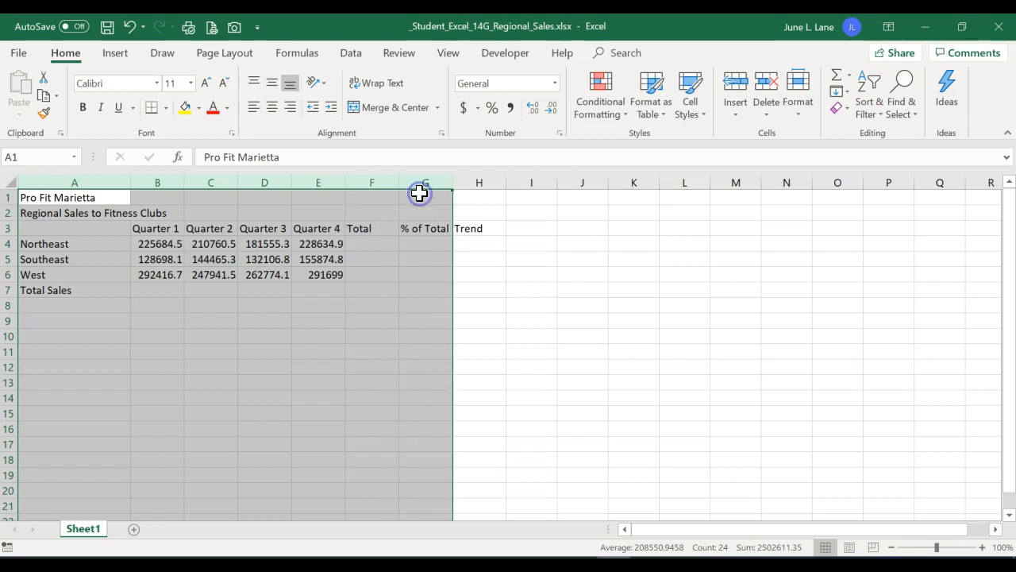
pyautogui.doubleClick(345, 182)
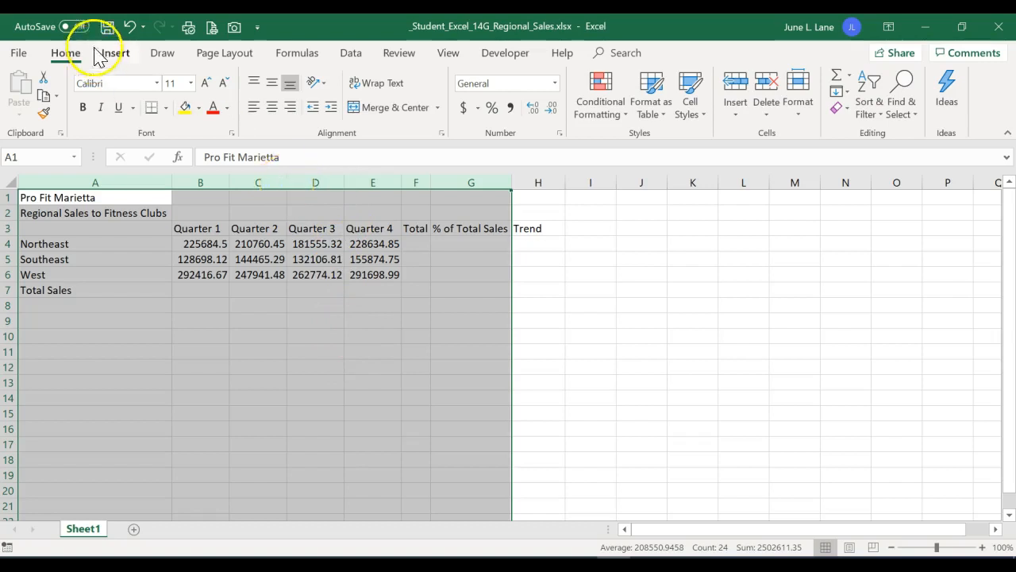
pyautogui.click(129, 27)
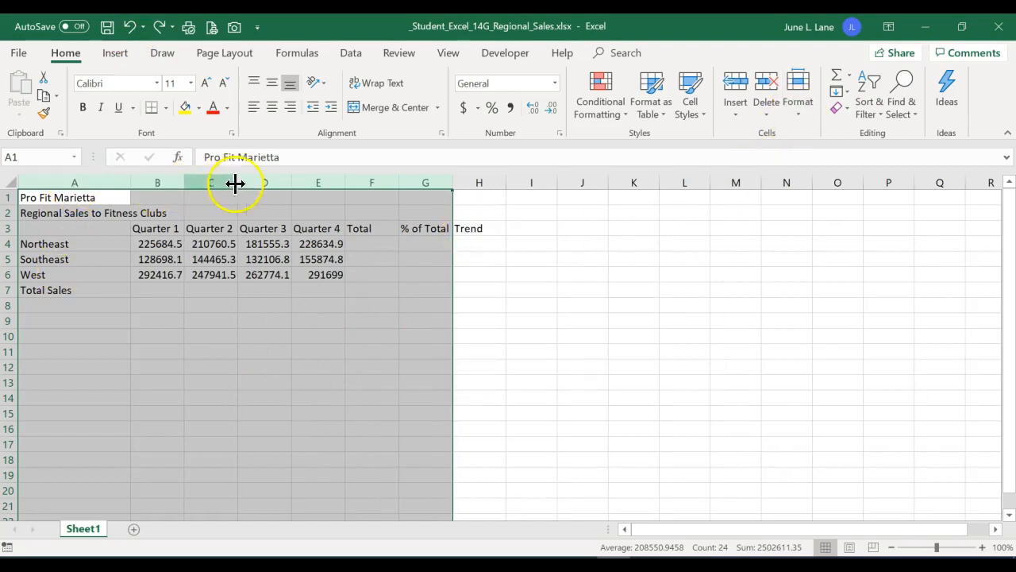
pyautogui.click(797, 111)
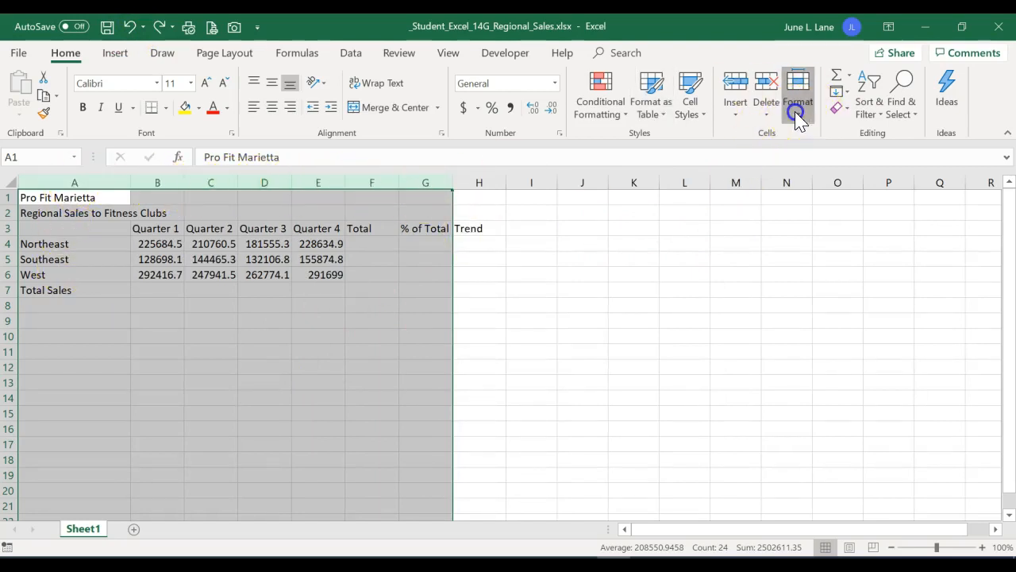
pyautogui.click(836, 213)
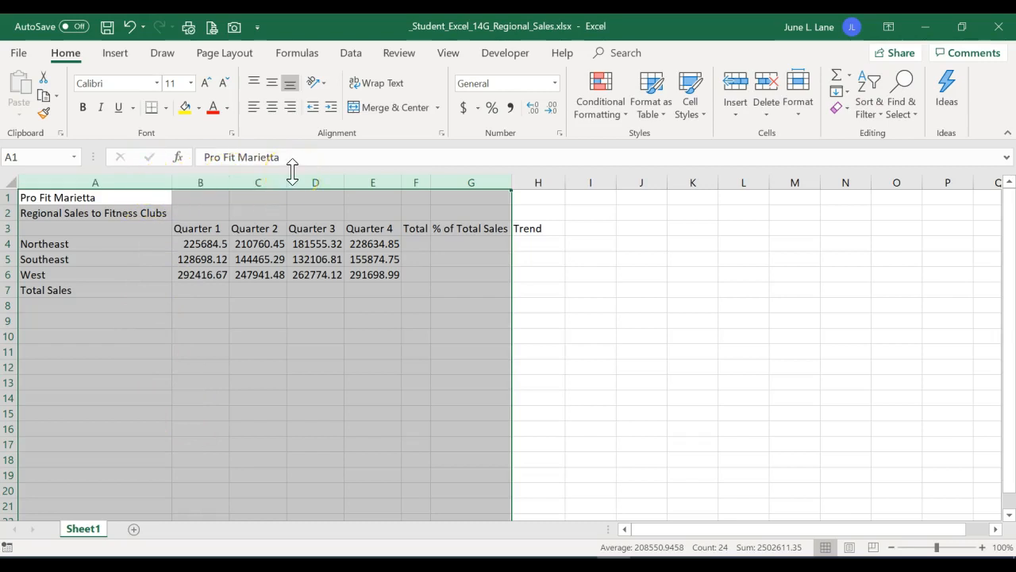
pyautogui.click(243, 347)
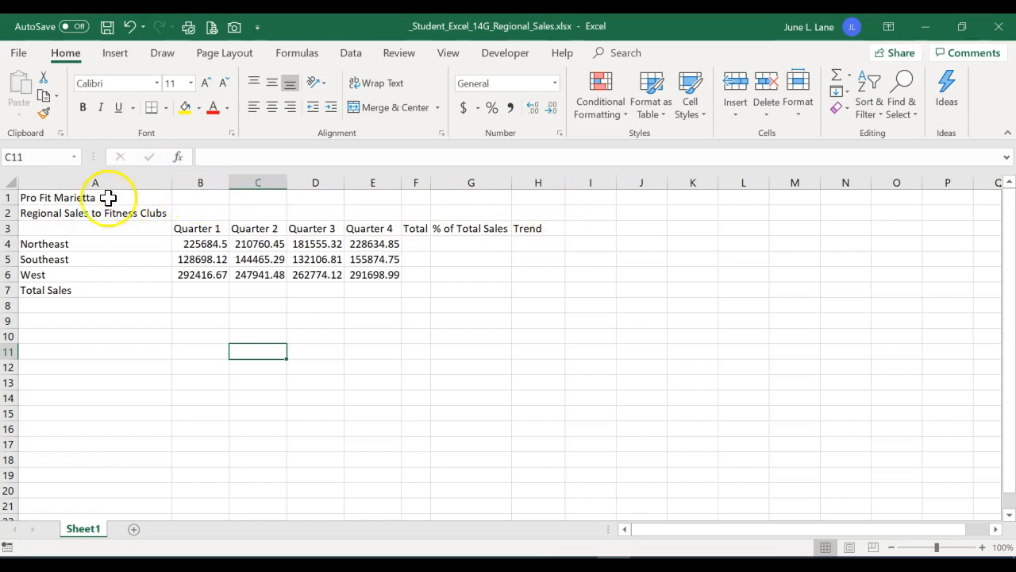
# - Merge and center the Pro Fit Marietta title across A1:H1 and apply the Title cell style
pyautogui.moveTo(102, 197); pyautogui.dragTo(530, 202)
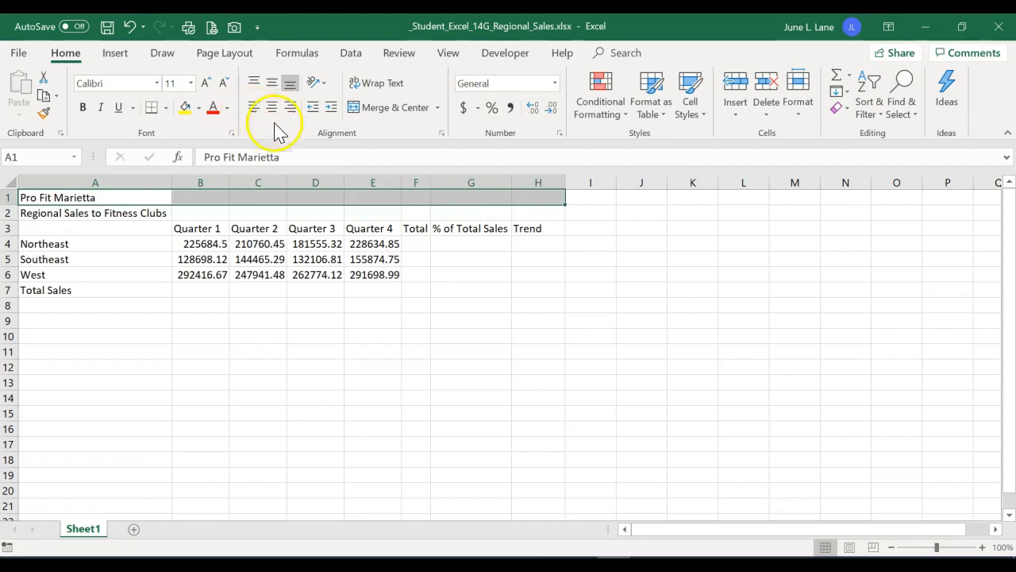
pyautogui.click(404, 111)
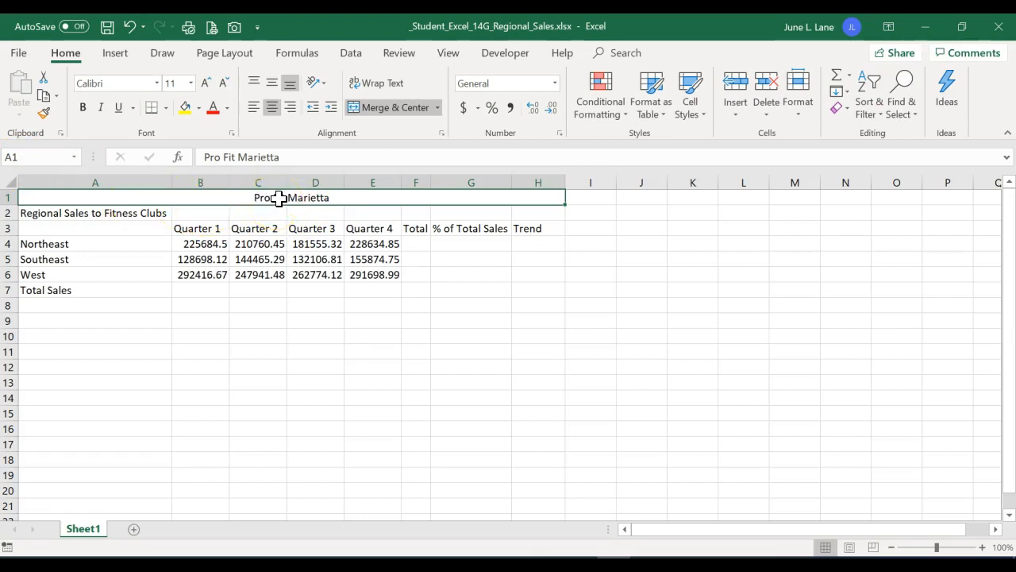
pyautogui.click(314, 194)
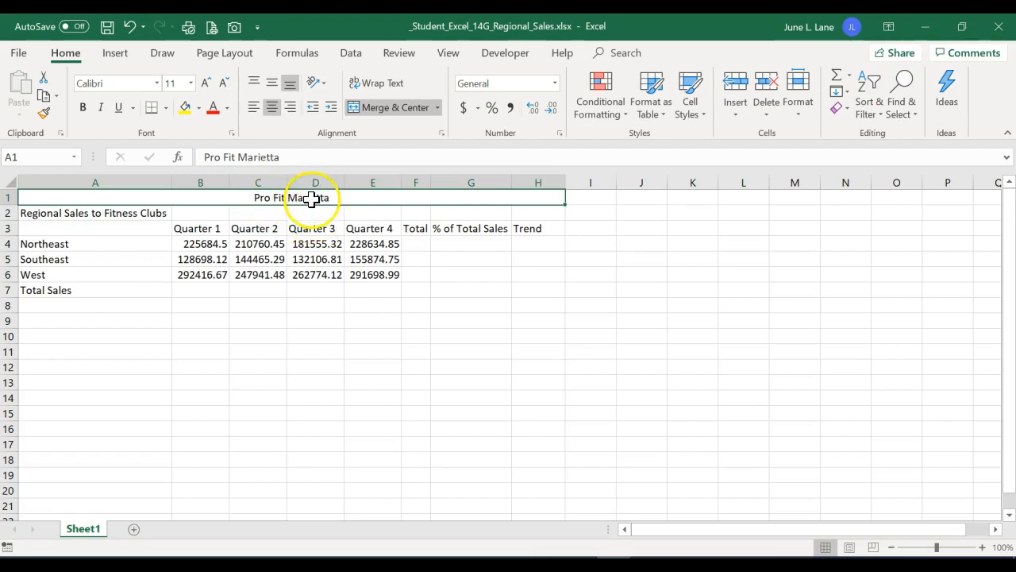
pyautogui.click(697, 117)
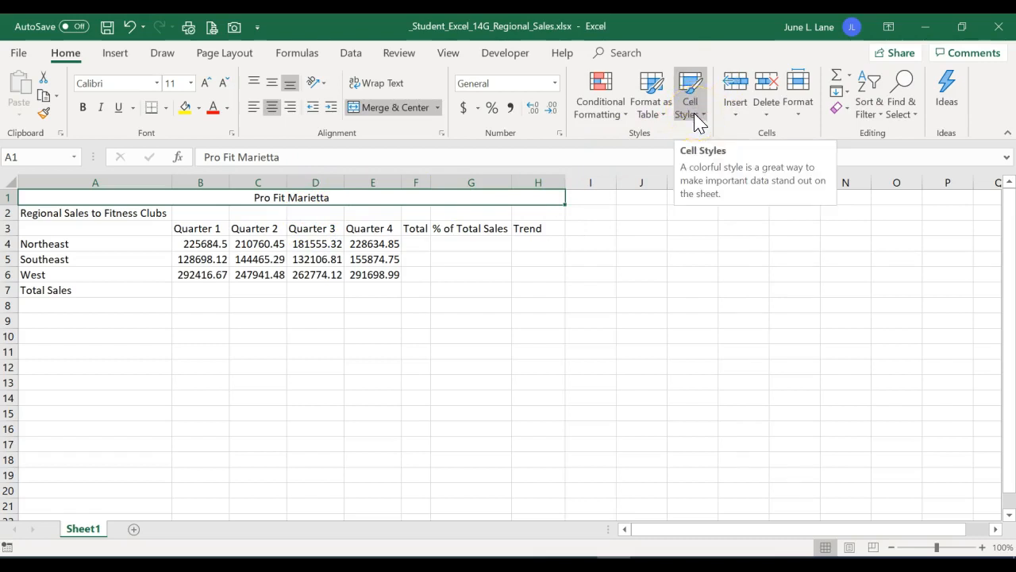
pyautogui.click(697, 118)
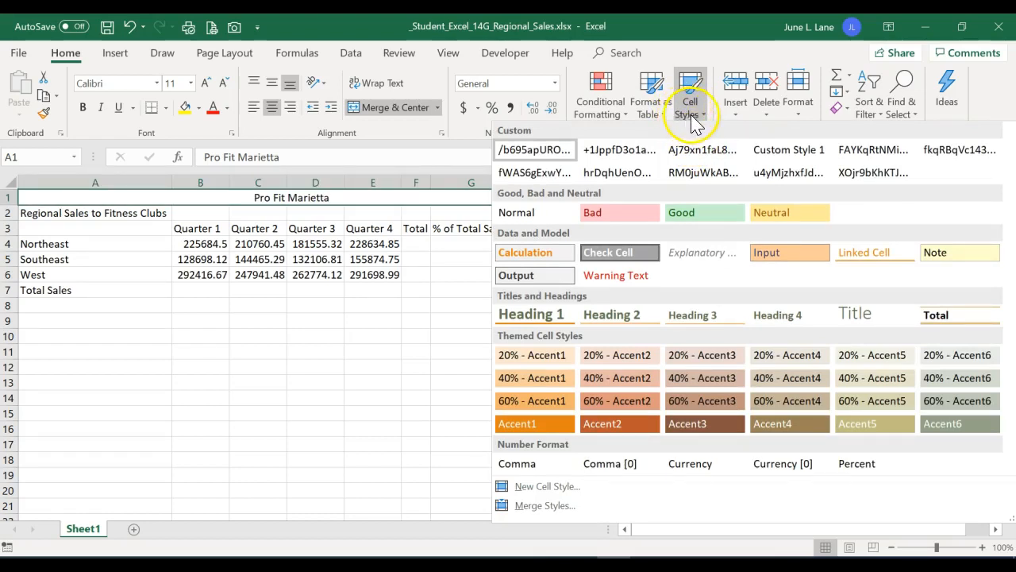
pyautogui.click(864, 318)
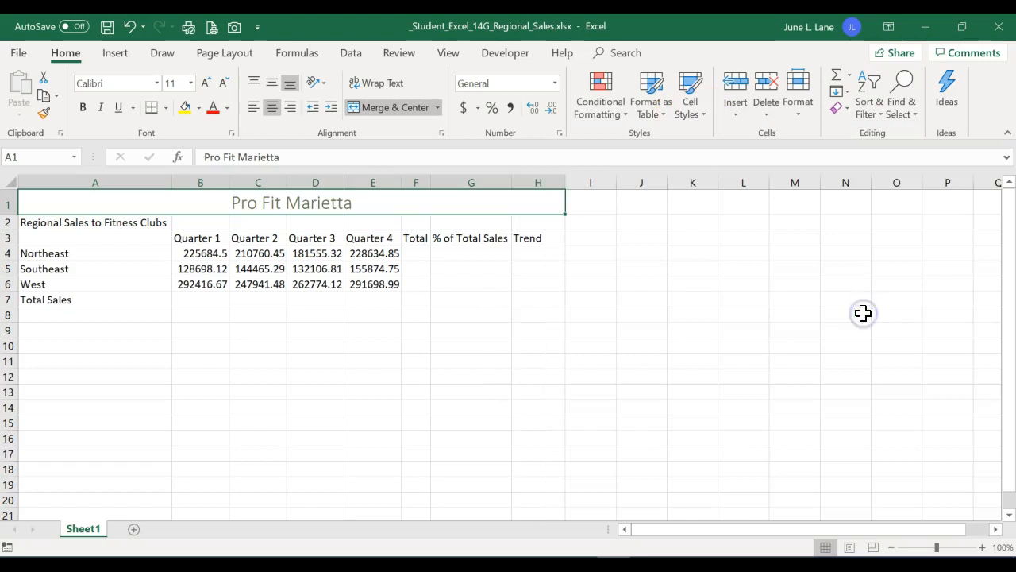
# - Merge and center the Regional Sales to Fitness Clubs subtitle across A2:H2 and apply the Heading 1 cell style
pyautogui.click(68, 224)
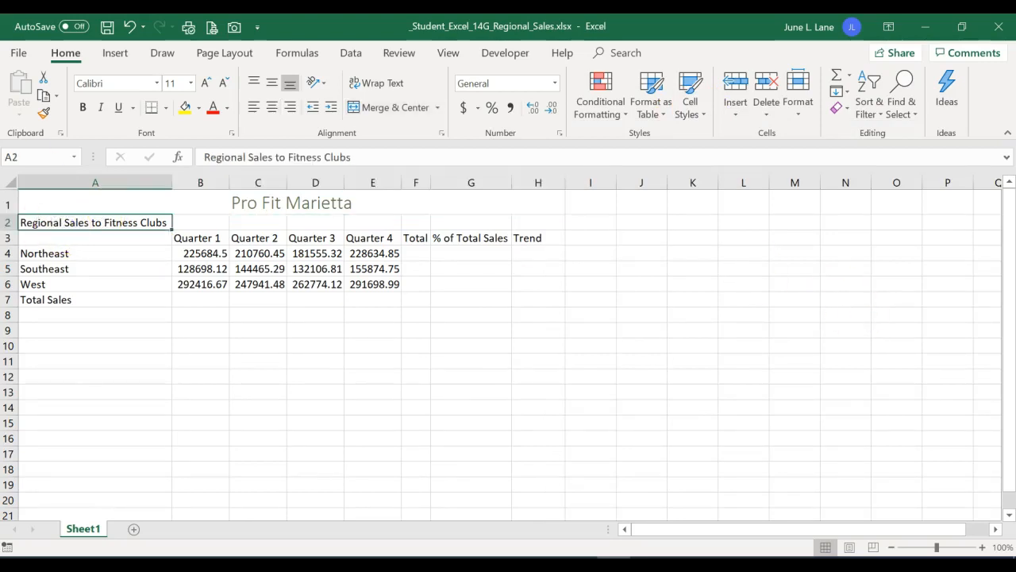
pyautogui.moveTo(53, 221); pyautogui.dragTo(524, 219)
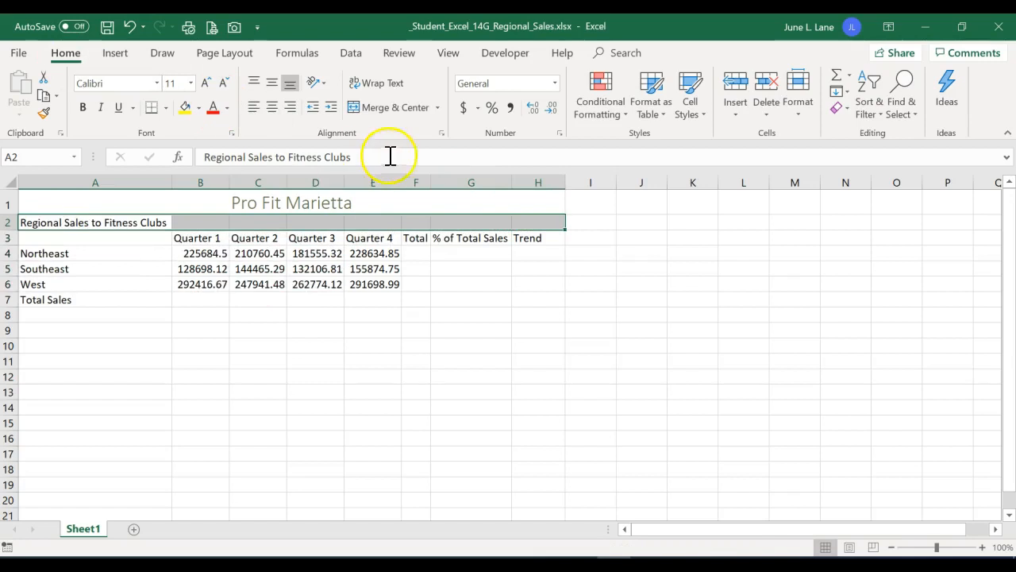
pyautogui.click(397, 107)
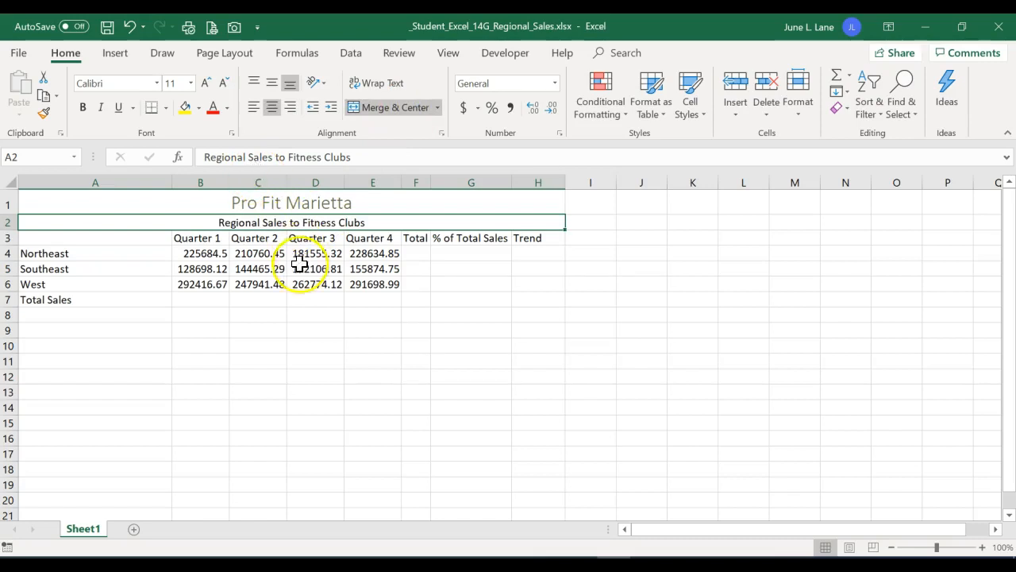
pyautogui.click(692, 111)
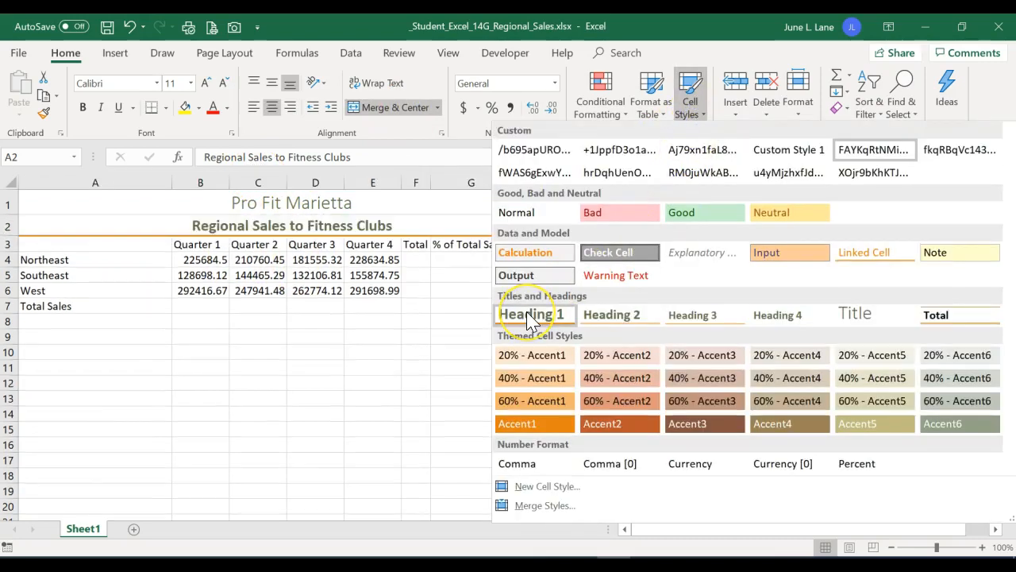
pyautogui.click(527, 311)
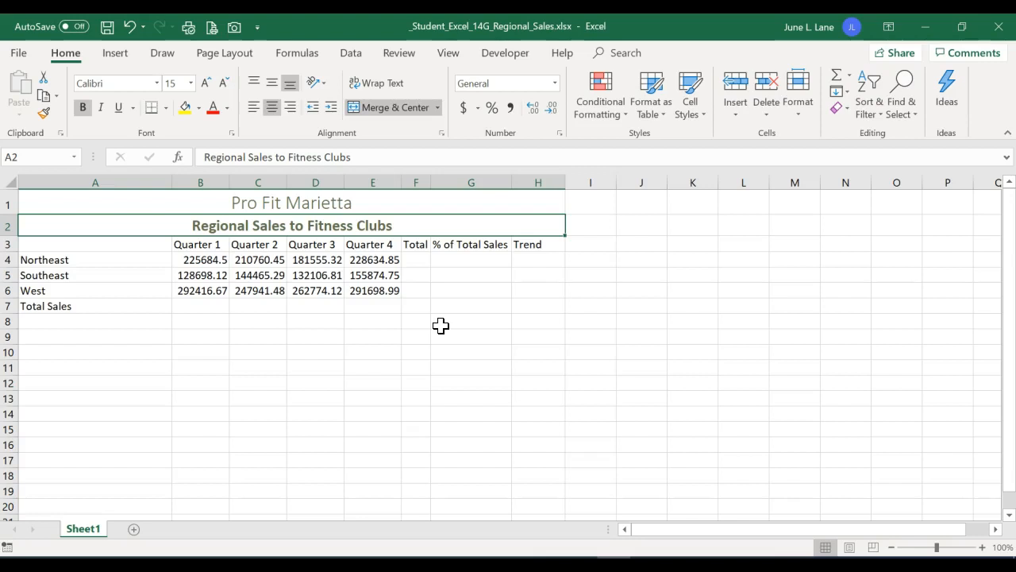
pyautogui.click(397, 209)
pyautogui.click(397, 226)
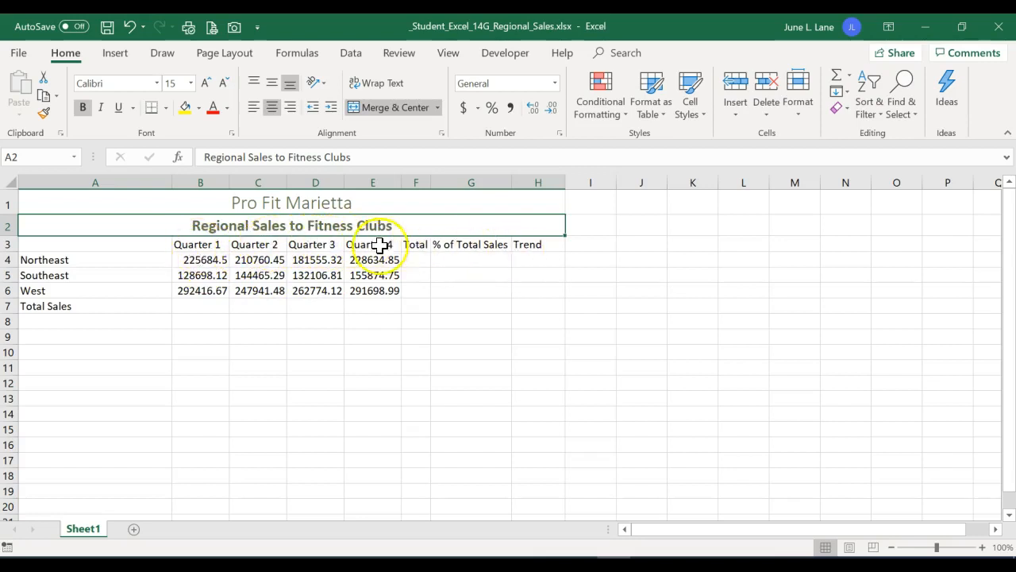
# - Center the column headings in B3:H3 and apply the Heading 4 cell style to them
pyautogui.moveTo(218, 247); pyautogui.dragTo(514, 241)
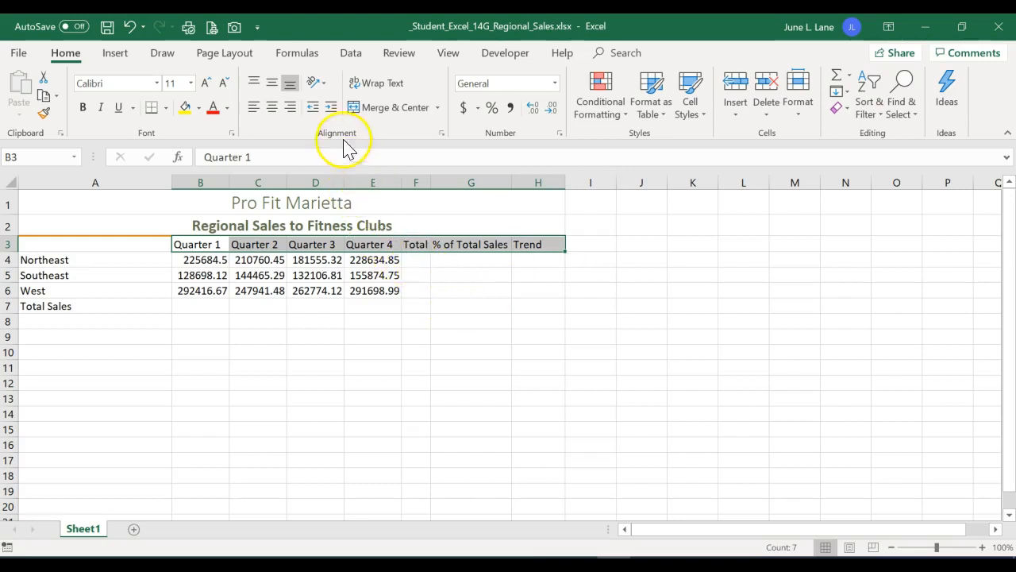
pyautogui.click(272, 109)
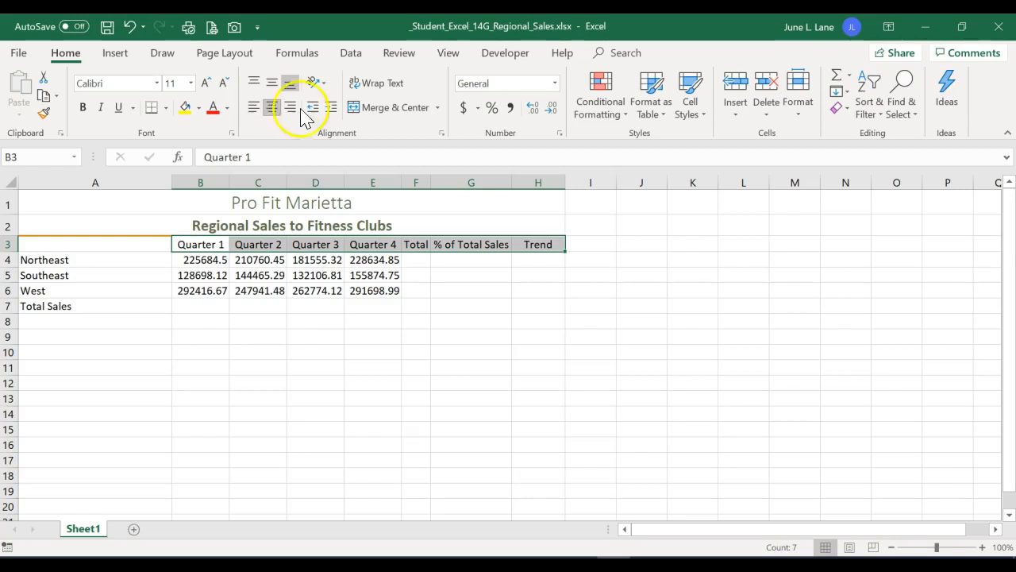
pyautogui.click(689, 115)
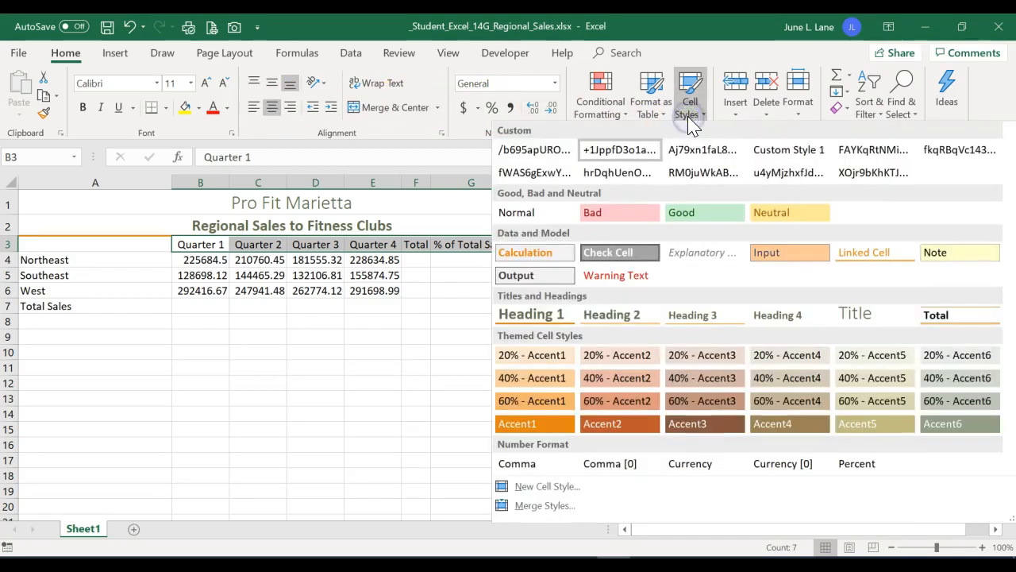
pyautogui.click(778, 315)
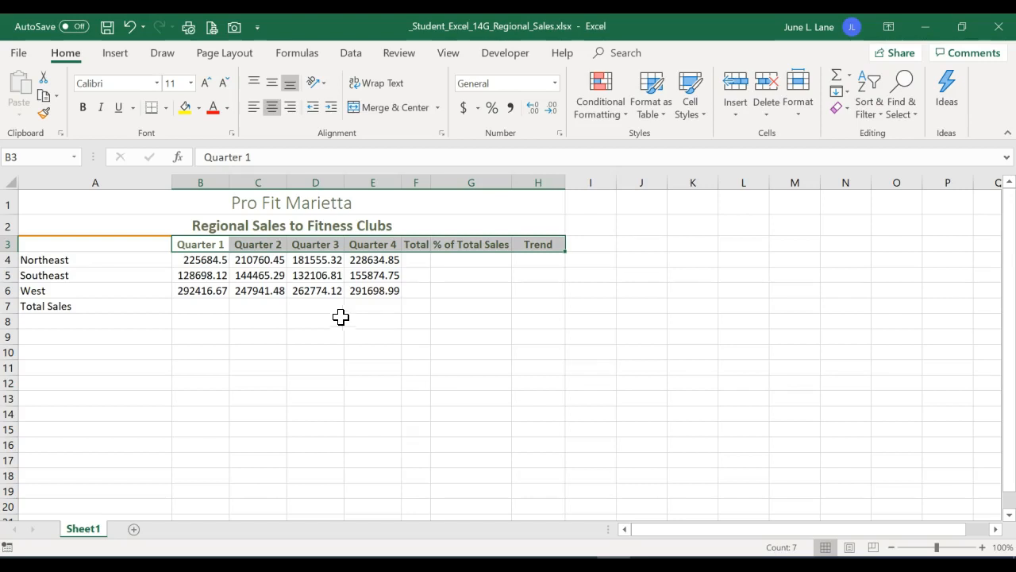
# - AutoFit column A to its longest row label
pyautogui.click(173, 183)
pyautogui.doubleClick(173, 183)
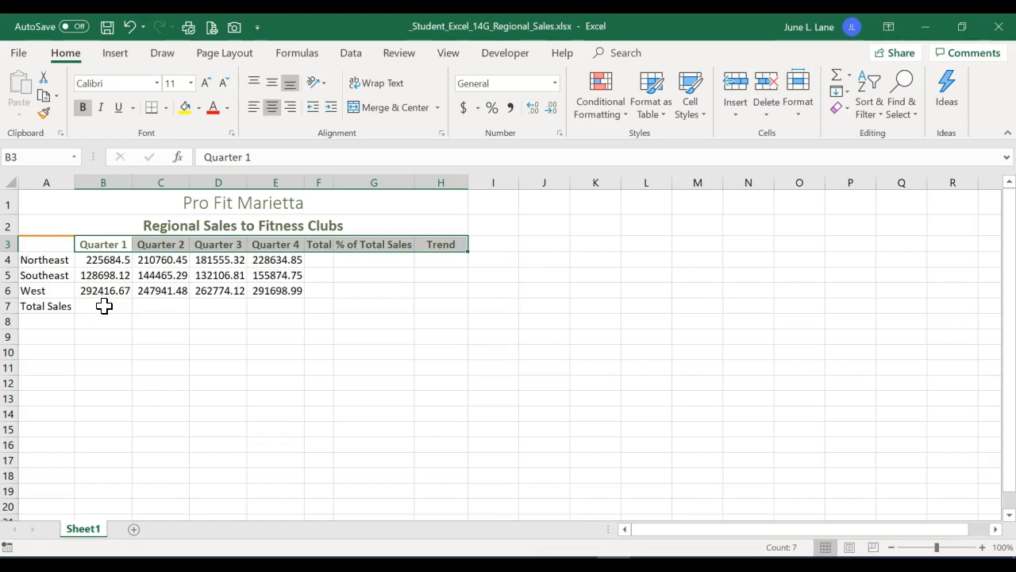
# - Enter the formula =B4+B5+B6 in cell B7 to add the Quarter 1 sales
pyautogui.click(104, 305)
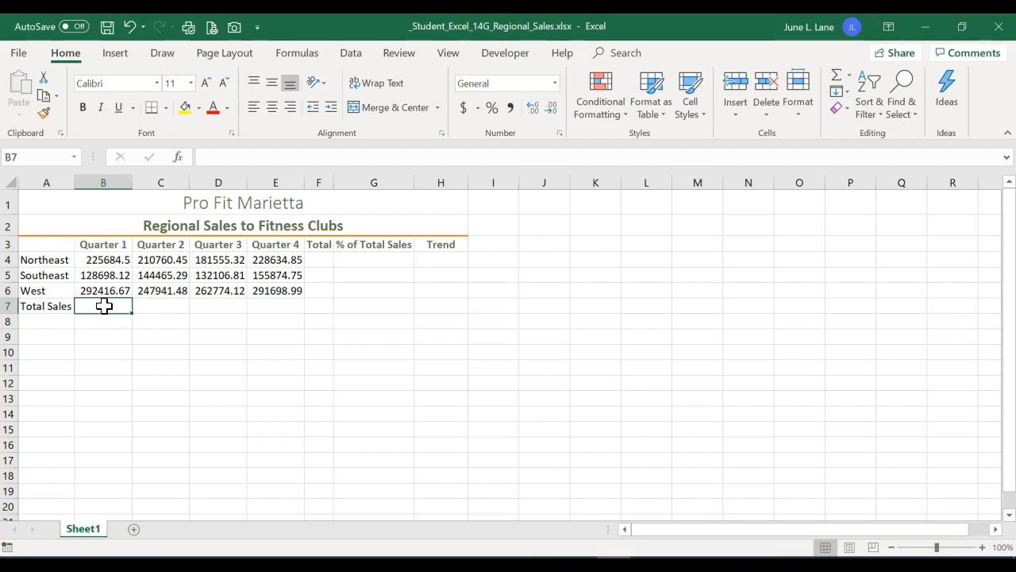
pyautogui.write('=')
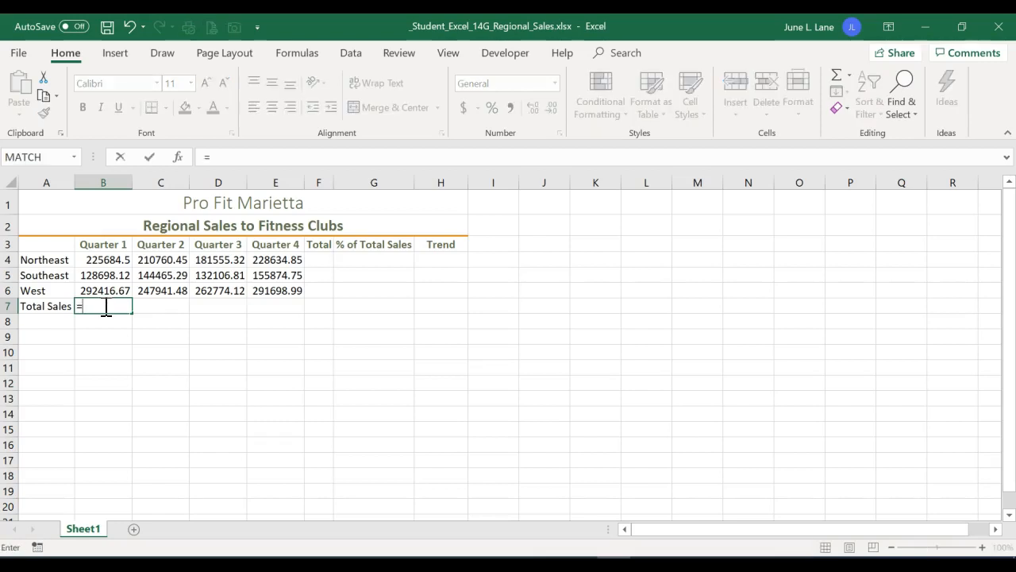
pyautogui.click(117, 262)
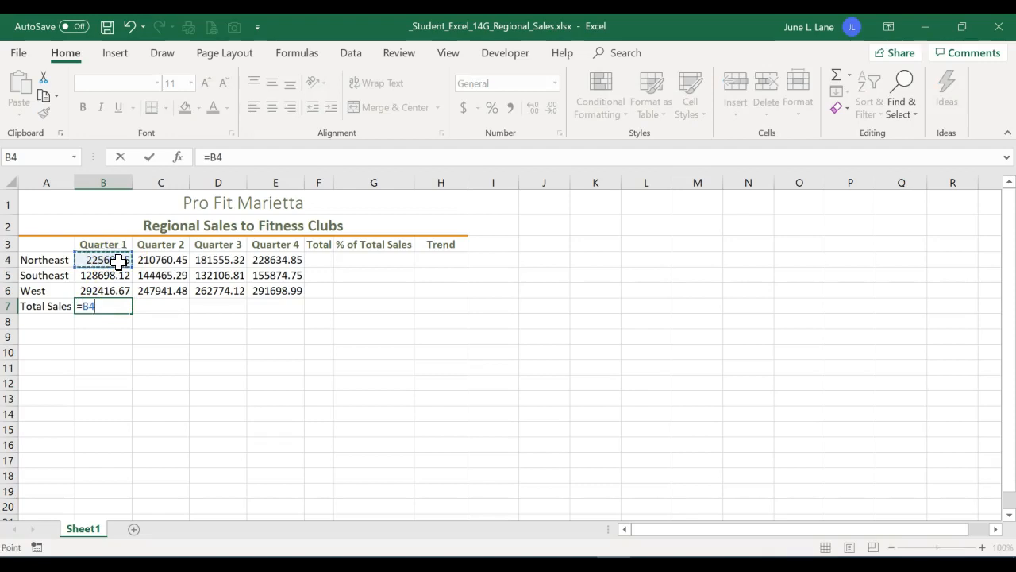
pyautogui.write('+')
pyautogui.click(112, 275)
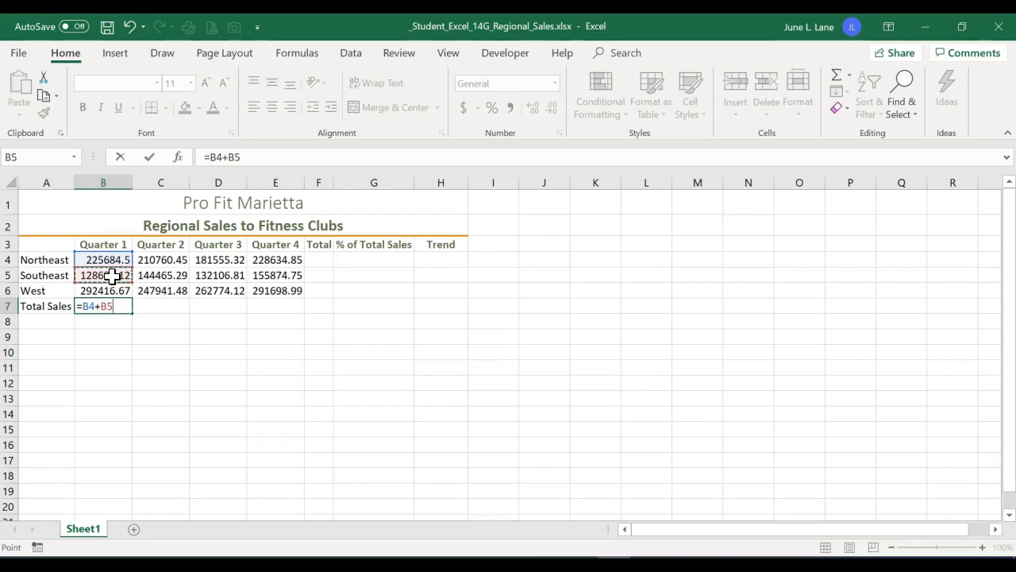
pyautogui.write('+')
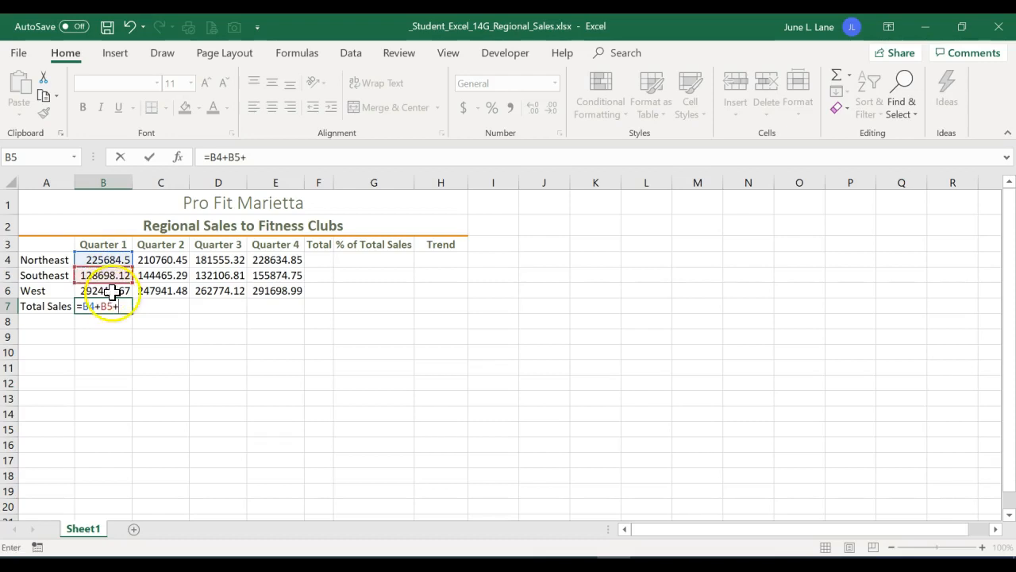
pyautogui.click(116, 290)
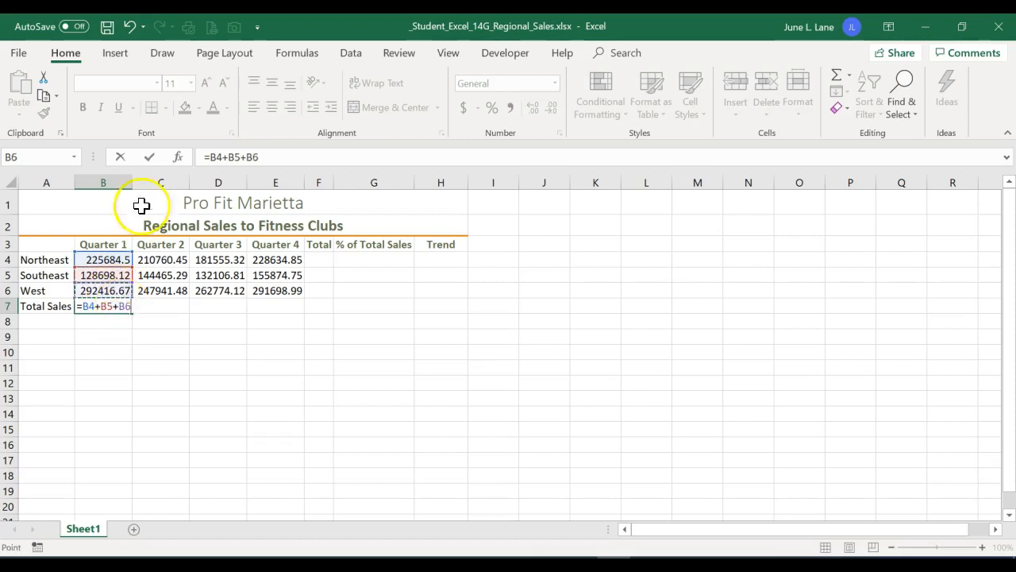
pyautogui.click(153, 158)
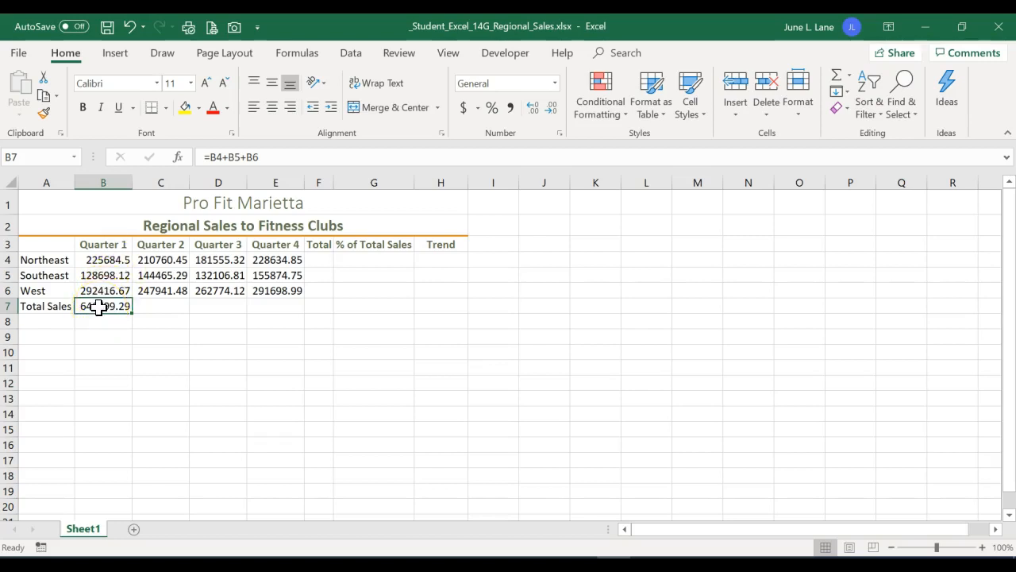
# - Replace the formula in B7 with the AutoSum function =SUM(B4:B6) and review its function arguments
pyautogui.click(67, 54)
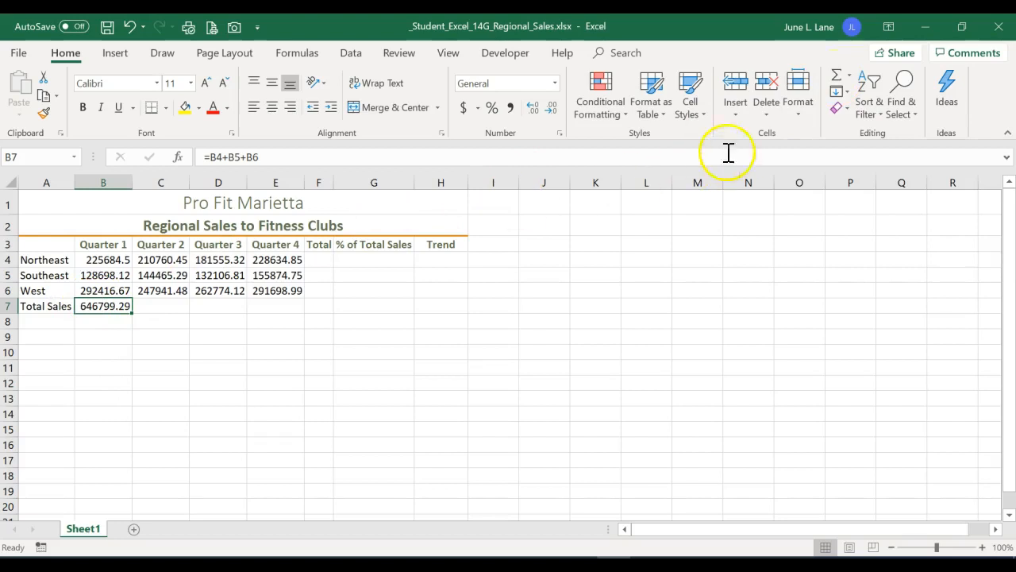
pyautogui.click(838, 80)
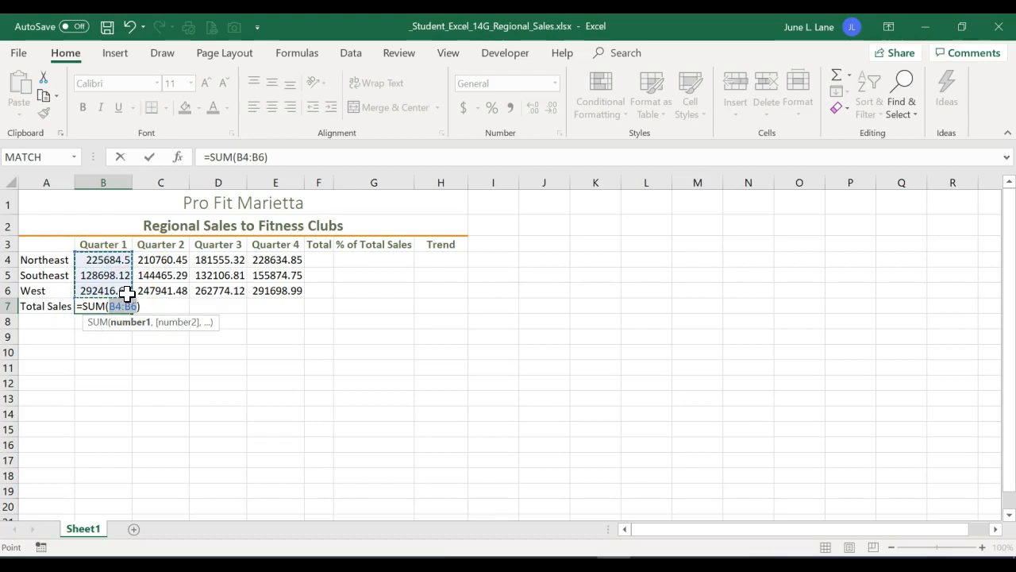
pyautogui.click(150, 158)
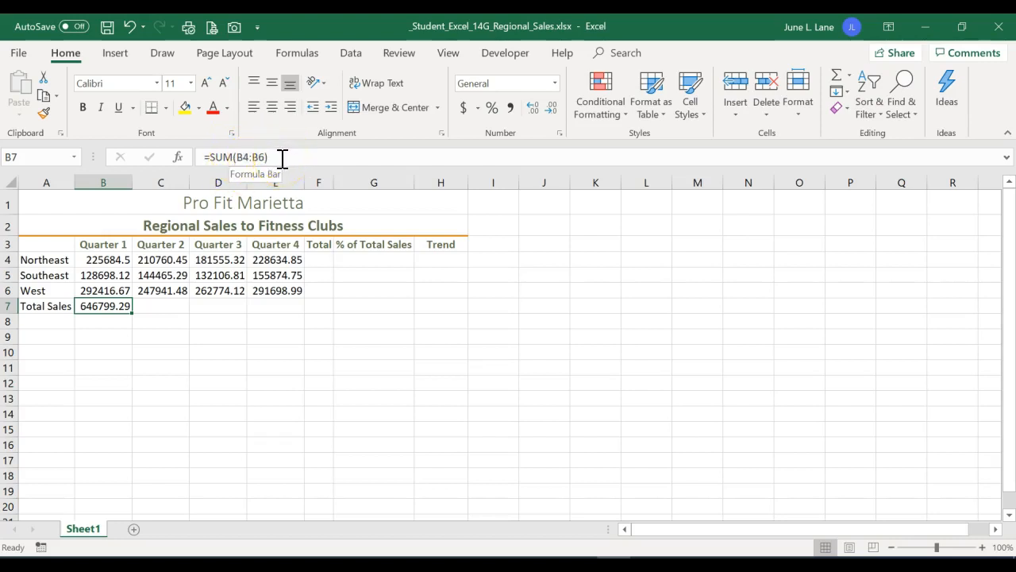
pyautogui.click(181, 158)
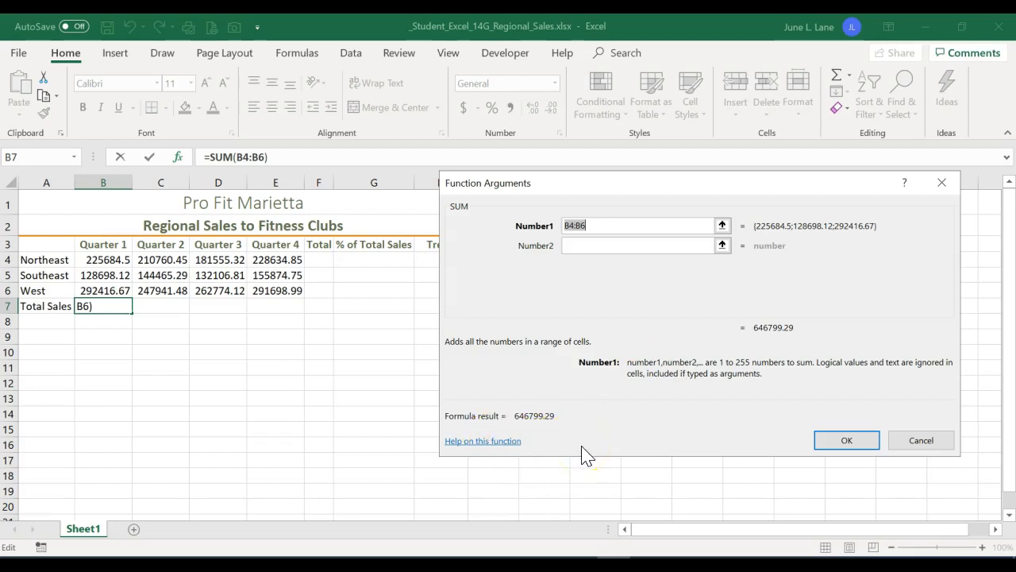
pyautogui.click(848, 441)
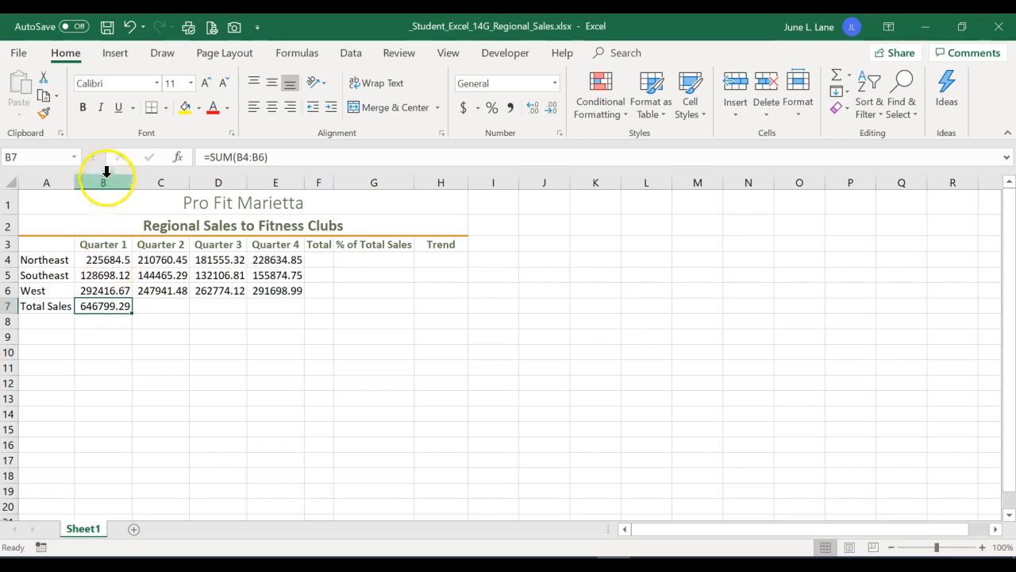
# - Save the workbook and undo the SUM formula entry in cell B7, leaving the cell empty
pyautogui.click(106, 27)
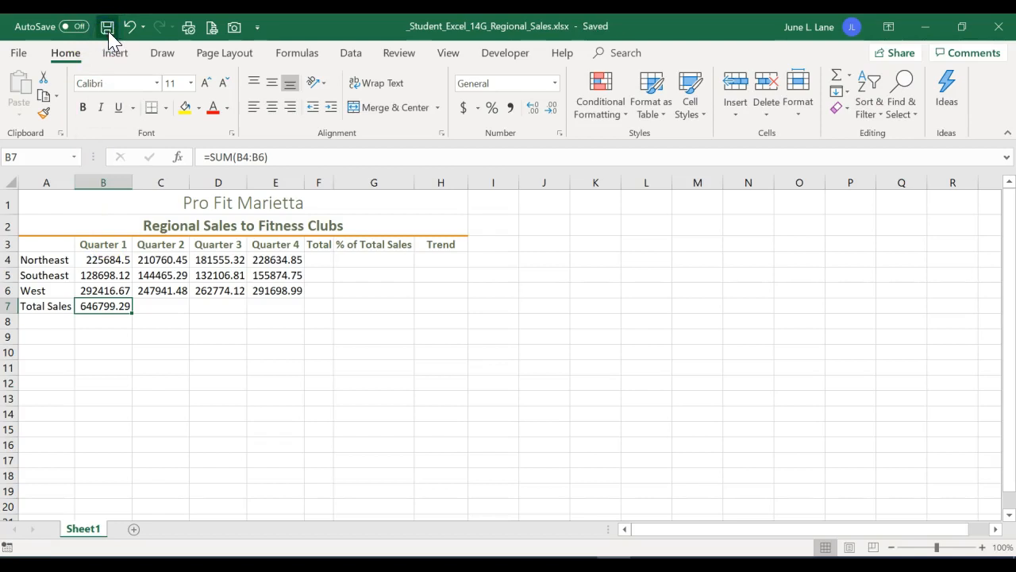
pyautogui.click(131, 29)
pyautogui.click(130, 29)
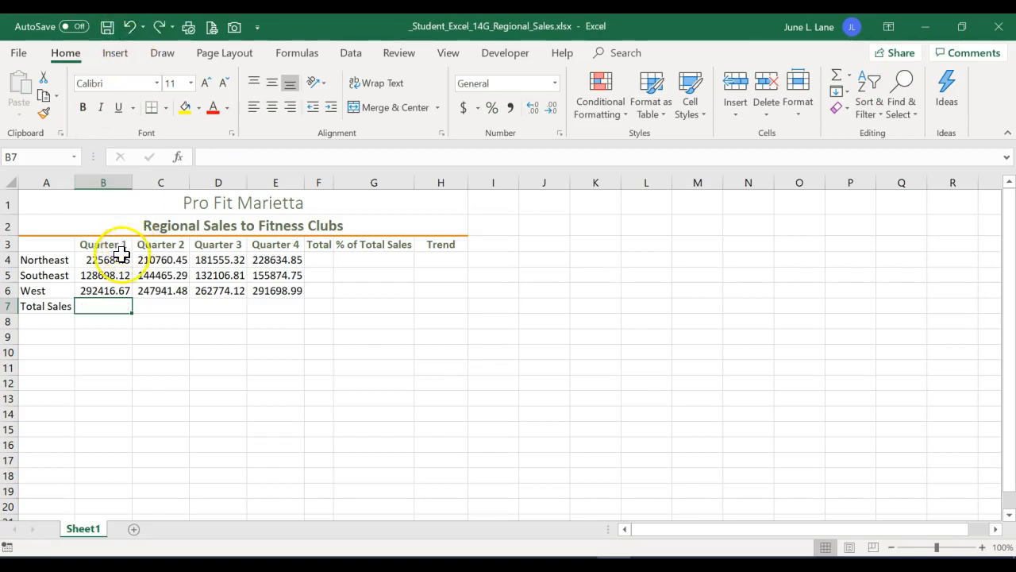
# - Use Quick Analysis on B4:B6 to add a Sum total for Quarter 1 in cell B7
pyautogui.moveTo(118, 255); pyautogui.dragTo(119, 290)
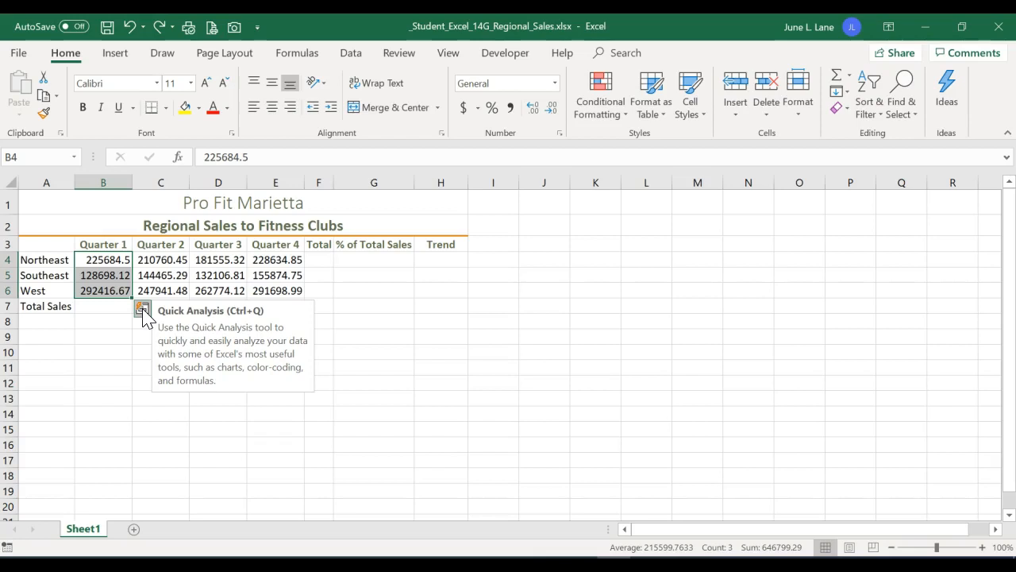
pyautogui.click(142, 310)
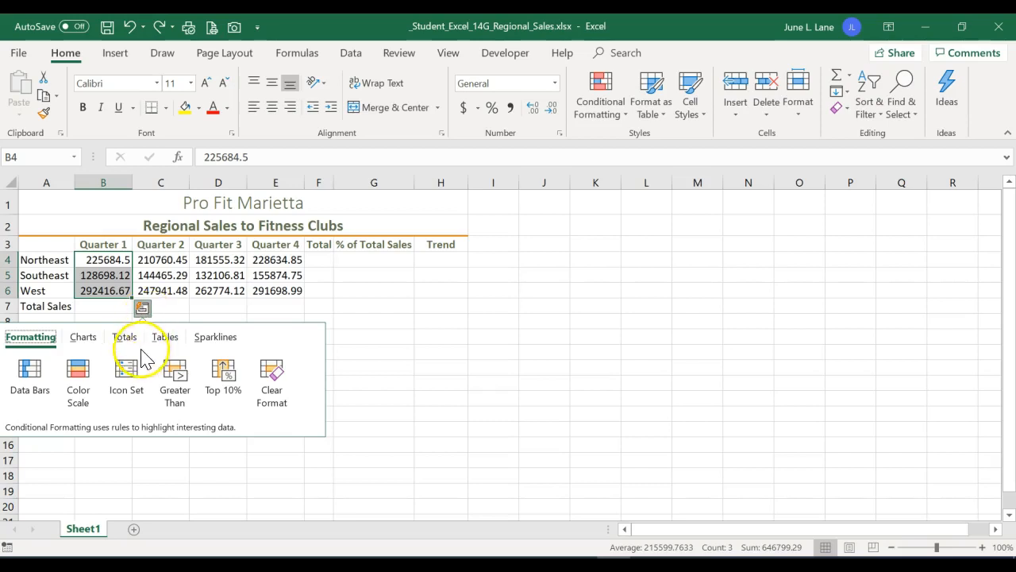
pyautogui.click(130, 347)
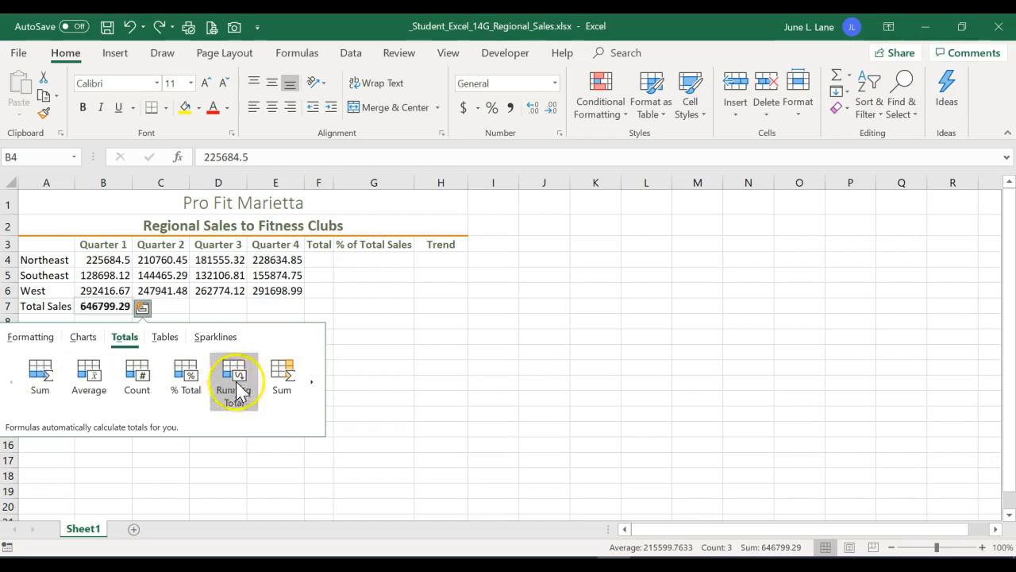
pyautogui.click(294, 389)
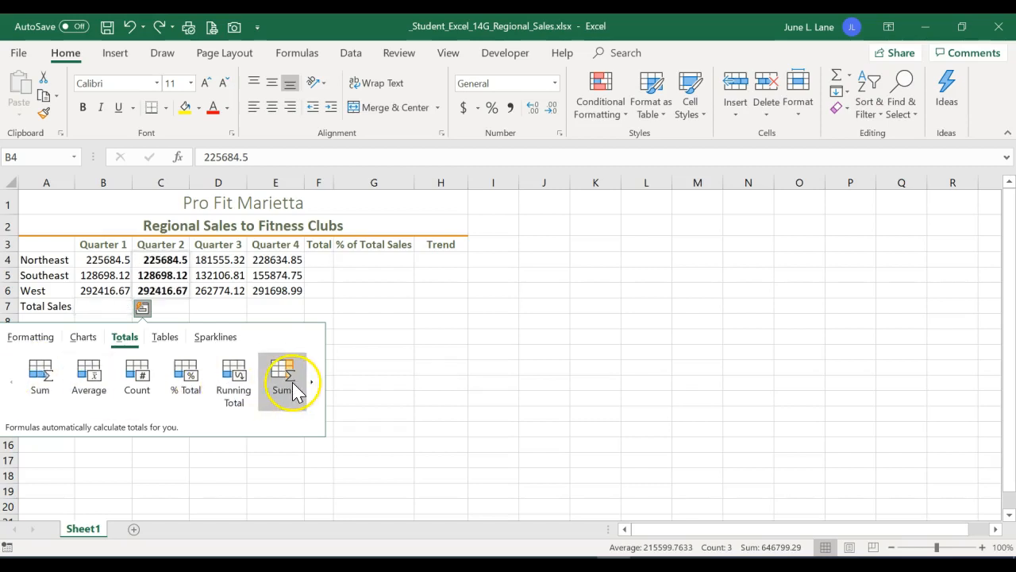
pyautogui.click(40, 377)
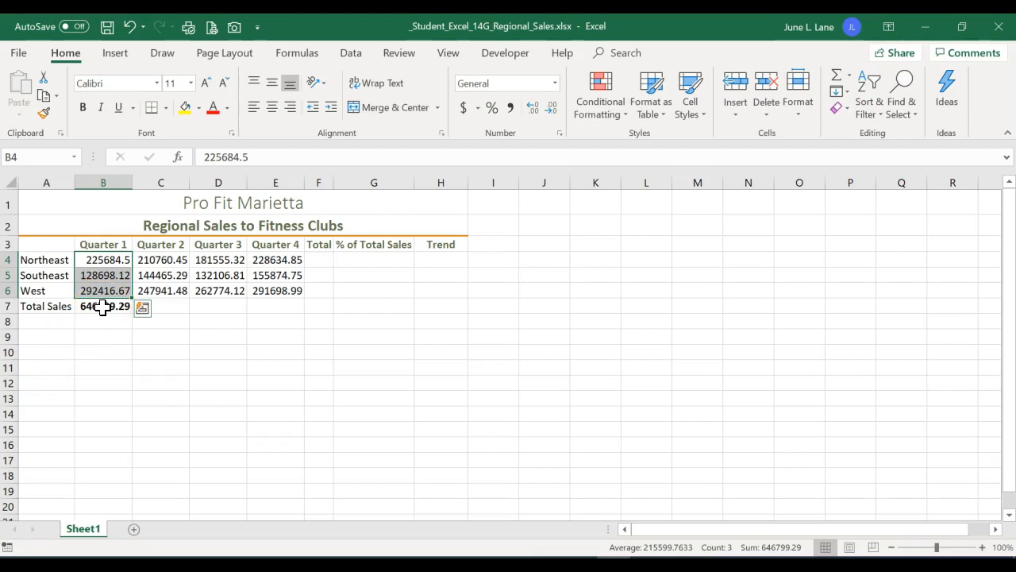
# - Fill the SUM formula from B7 across to E7 and check the copied formulas in C7, D7 and E7
pyautogui.click(103, 308)
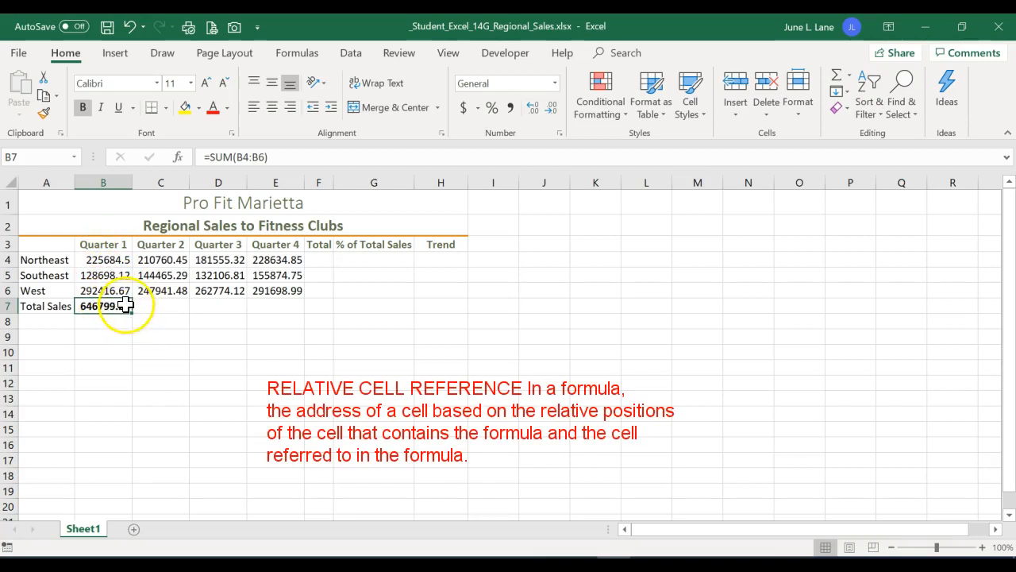
pyautogui.moveTo(132, 314); pyautogui.dragTo(277, 313)
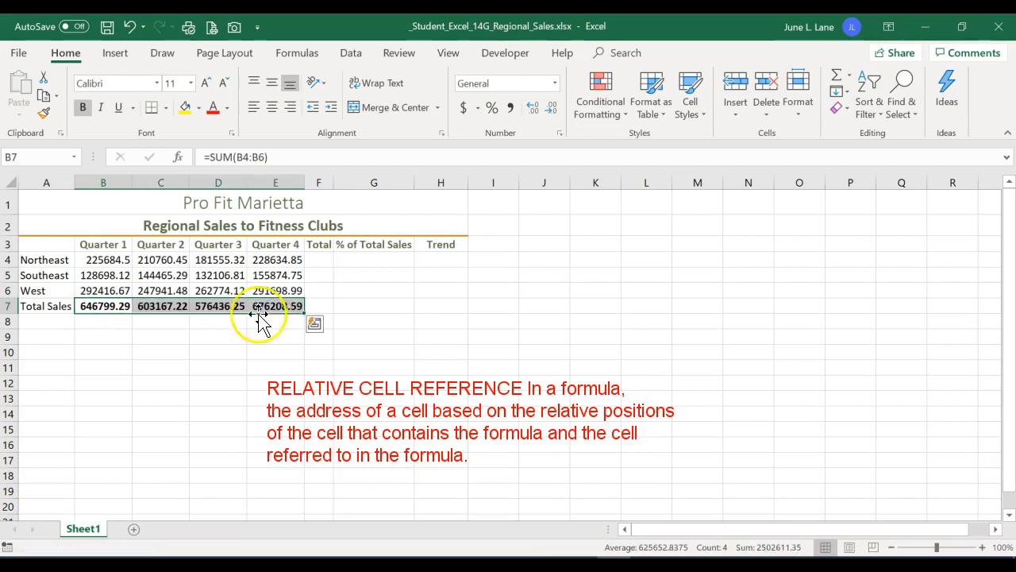
pyautogui.click(151, 308)
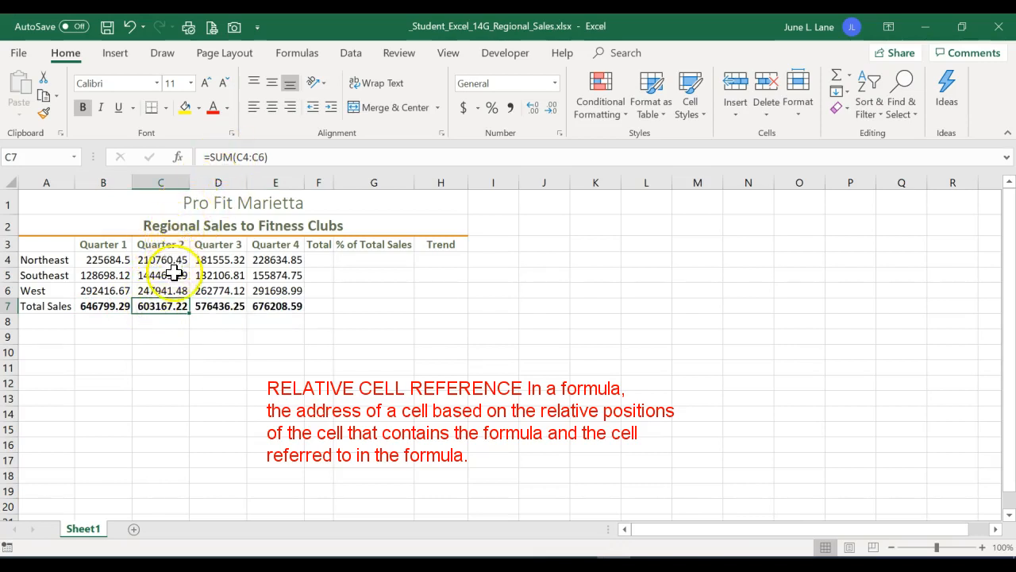
pyautogui.click(218, 307)
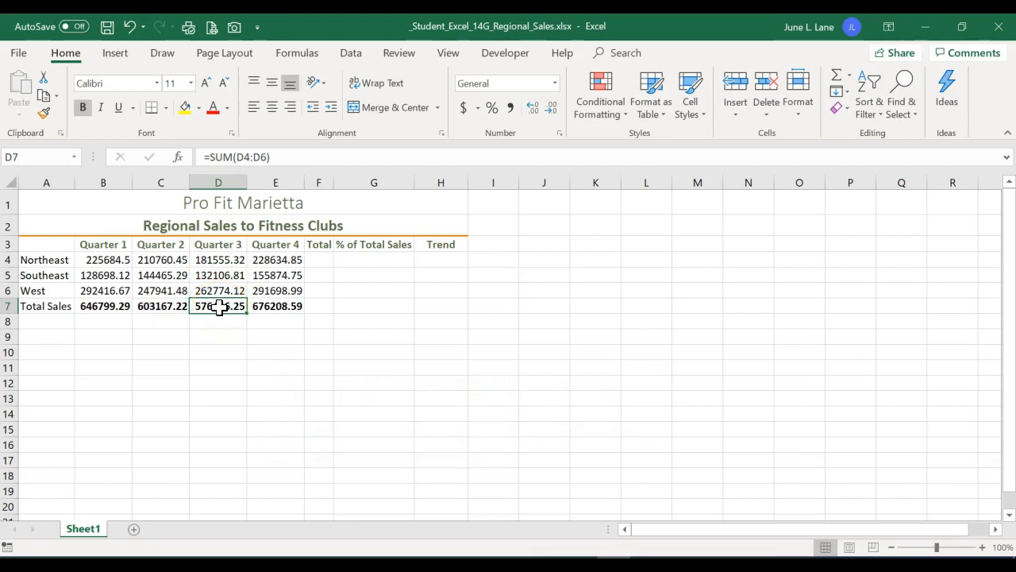
pyautogui.click(274, 308)
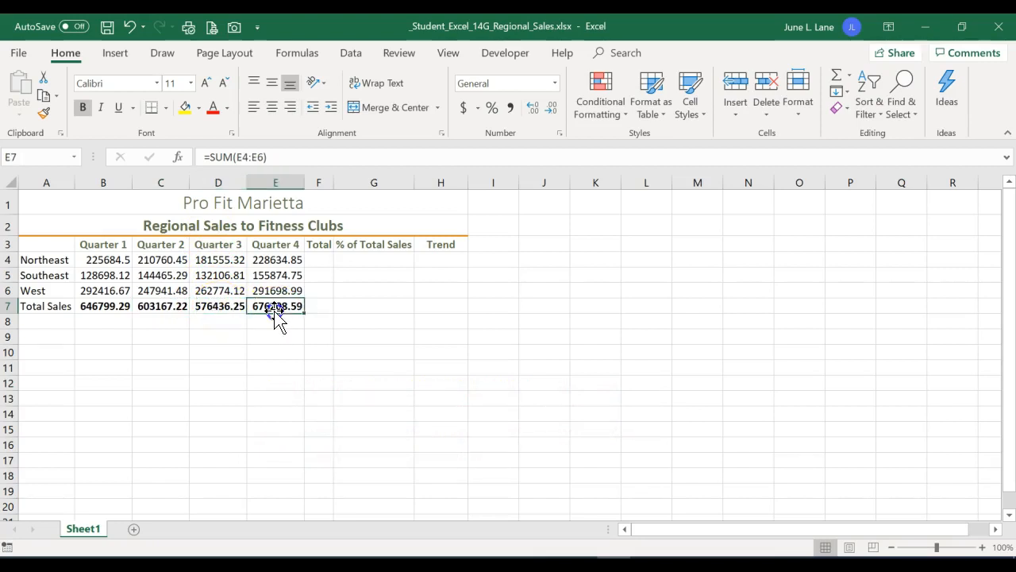
# - Use Quick Analysis on B4:E4 to add the Northeast row's Sum in F4, and AutoFit column F
pyautogui.click(317, 258)
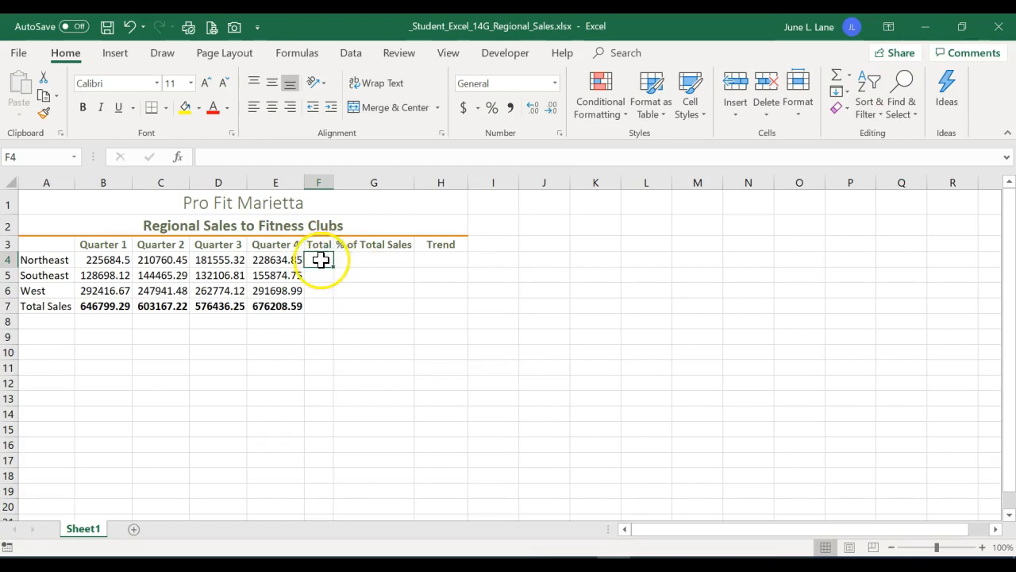
pyautogui.moveTo(115, 260); pyautogui.dragTo(274, 263)
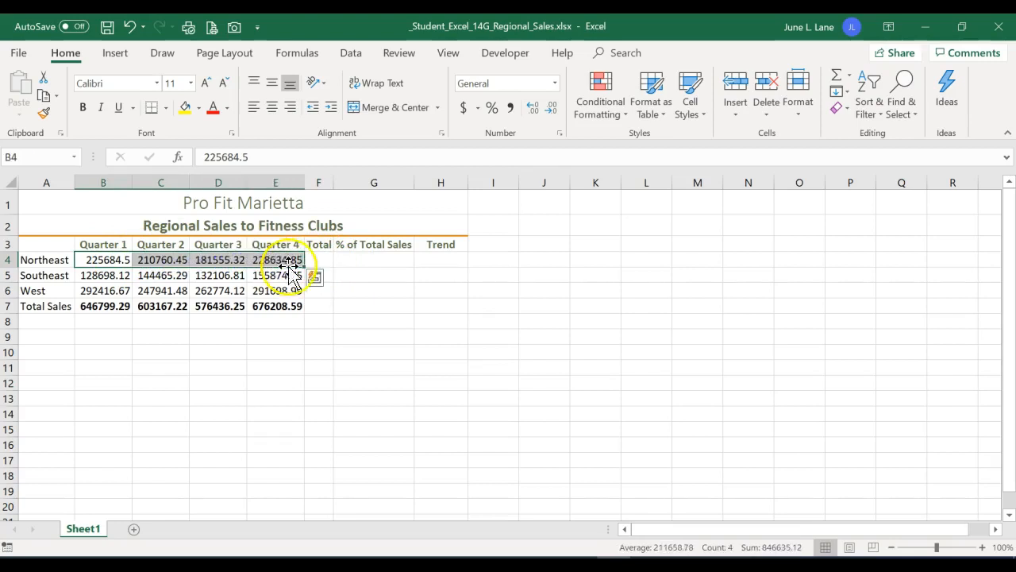
pyautogui.click(316, 282)
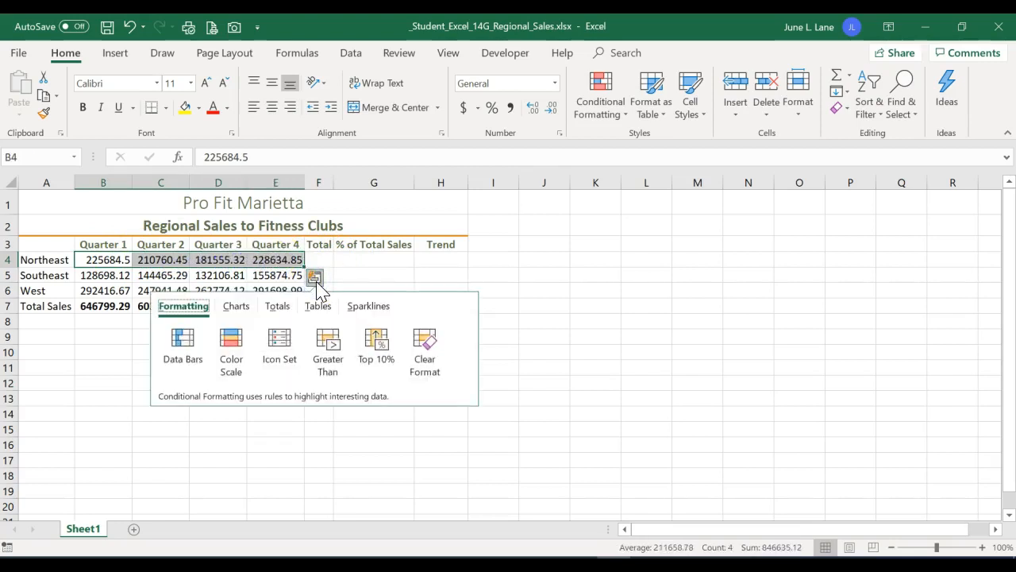
pyautogui.click(279, 311)
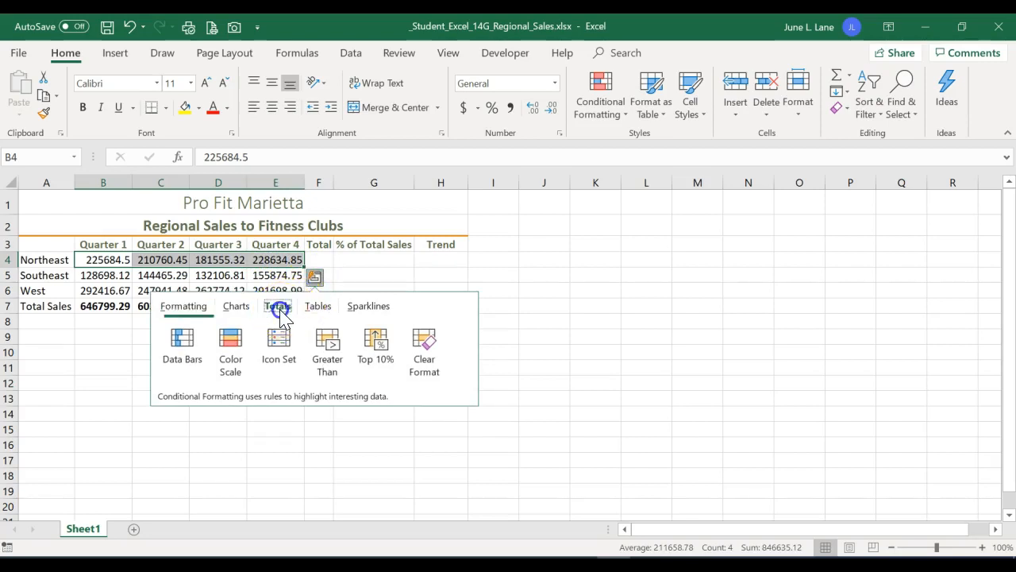
pyautogui.click(436, 341)
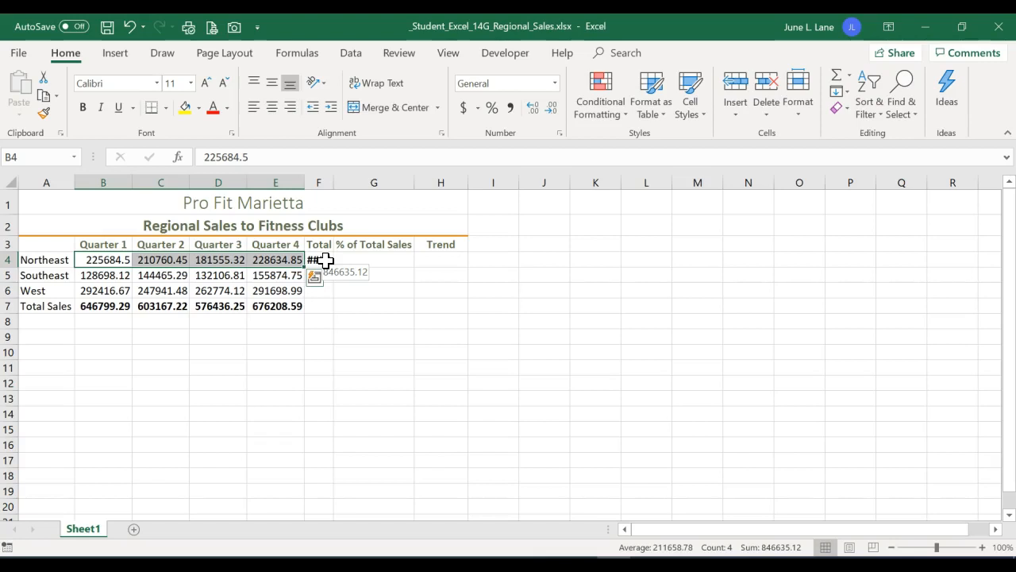
pyautogui.doubleClick(334, 182)
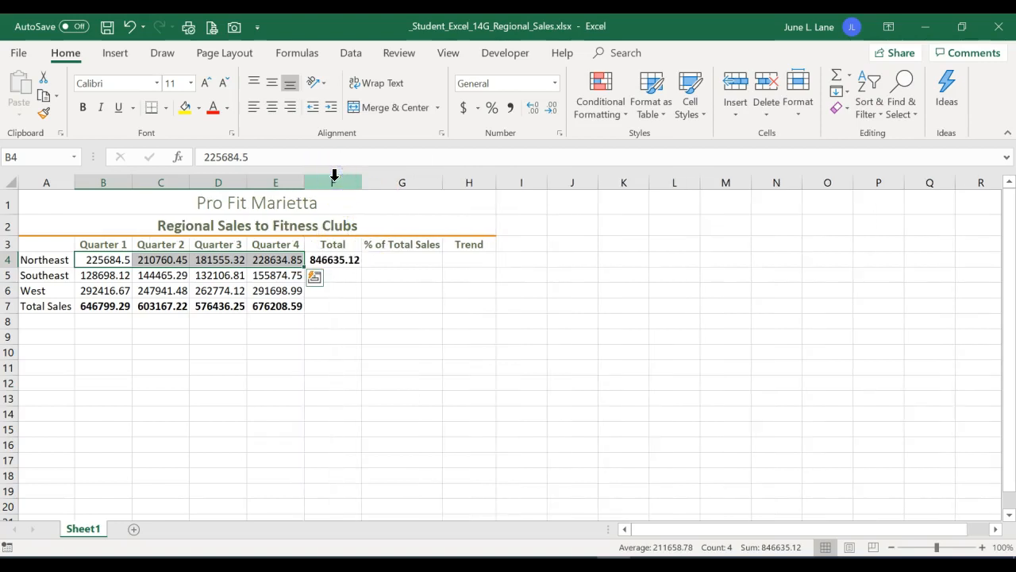
# - Fill the row total formula from F4 down through F7
pyautogui.click(344, 259)
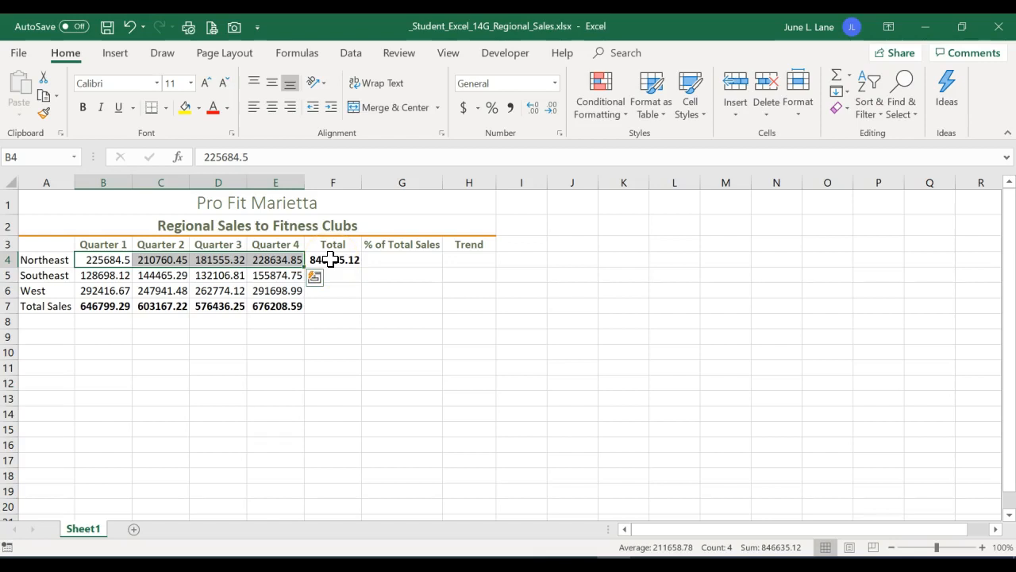
pyautogui.click(329, 260)
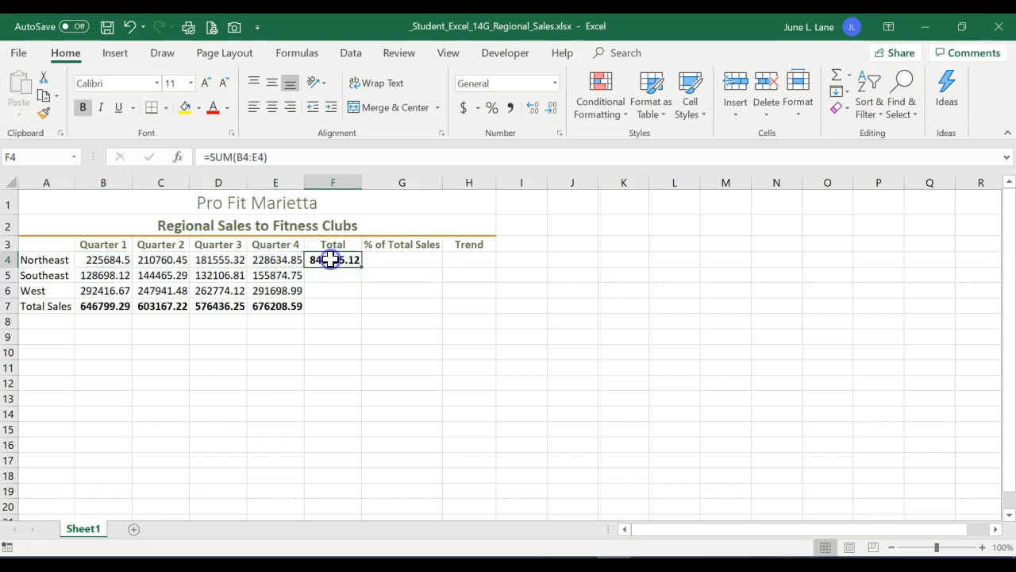
pyautogui.moveTo(363, 267); pyautogui.dragTo(363, 314)
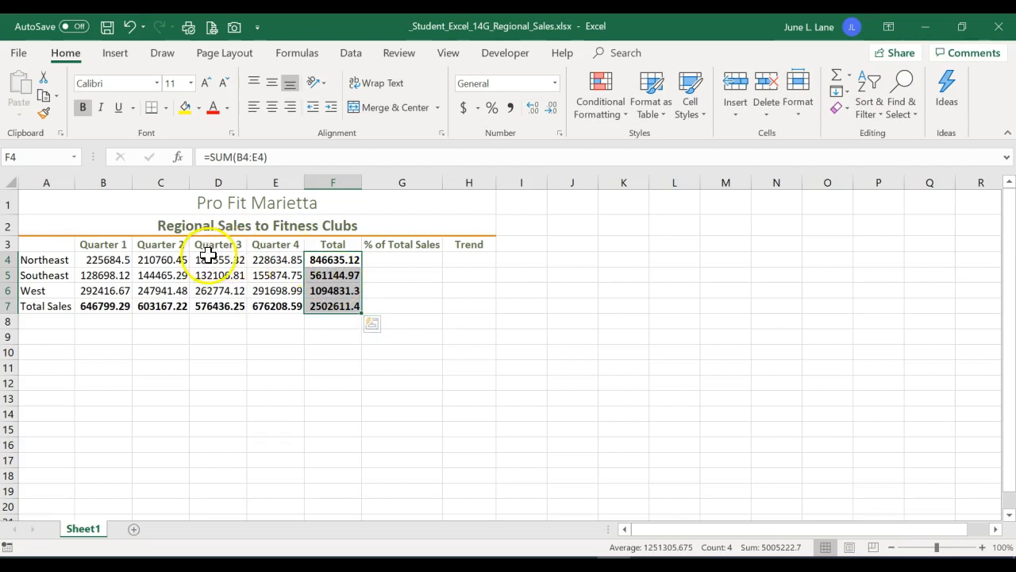
pyautogui.click(342, 259)
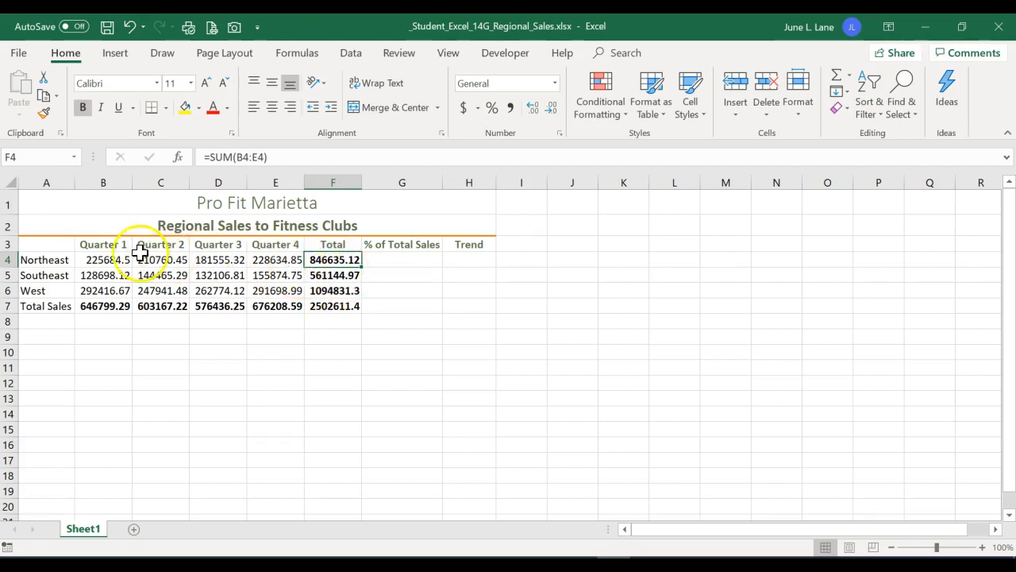
# - Apply the Accounting number format to the Northeast values B4:F4 and the Total Sales values B7:F7
pyautogui.moveTo(96, 260); pyautogui.dragTo(157, 258)
pyautogui.moveTo(232, 257); pyautogui.dragTo(309, 264)
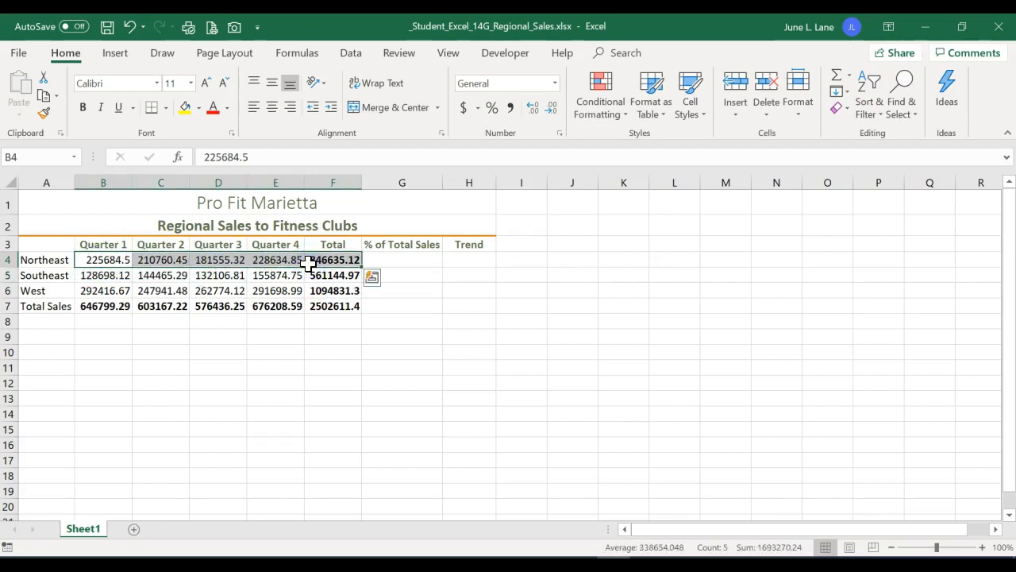
pyautogui.moveTo(118, 307); pyautogui.dragTo(321, 307)
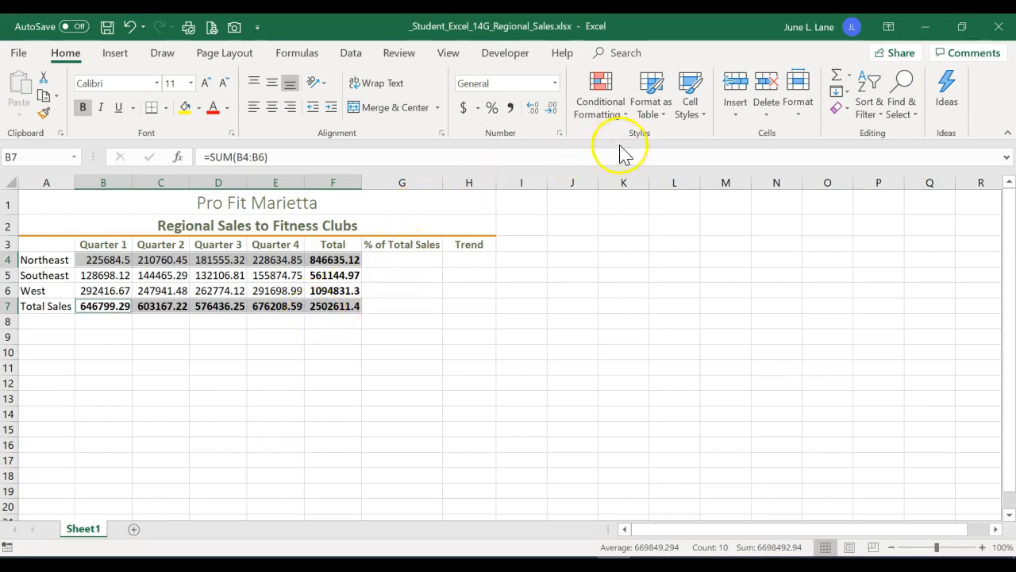
pyautogui.click(691, 119)
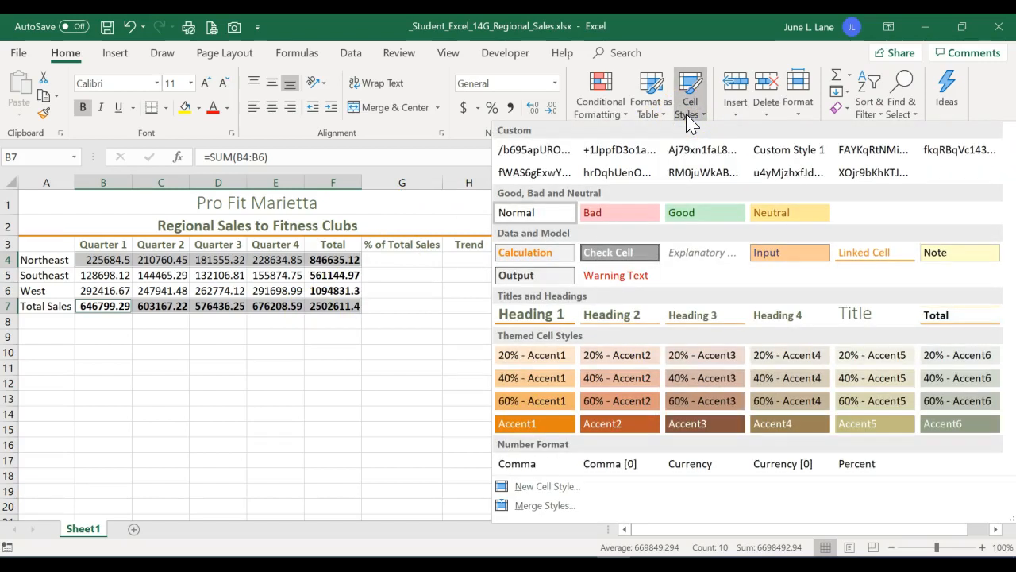
pyautogui.click(689, 119)
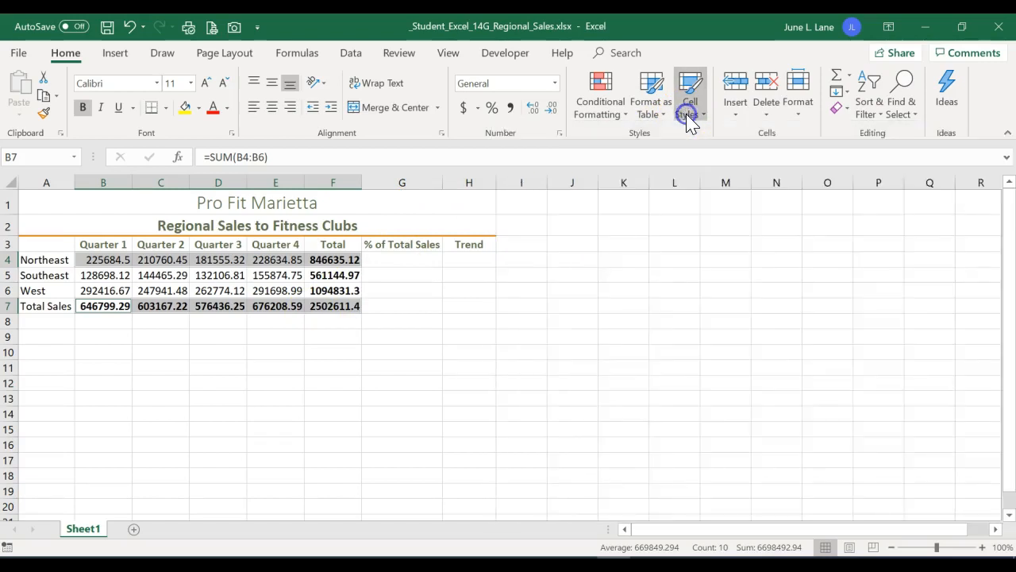
pyautogui.click(555, 84)
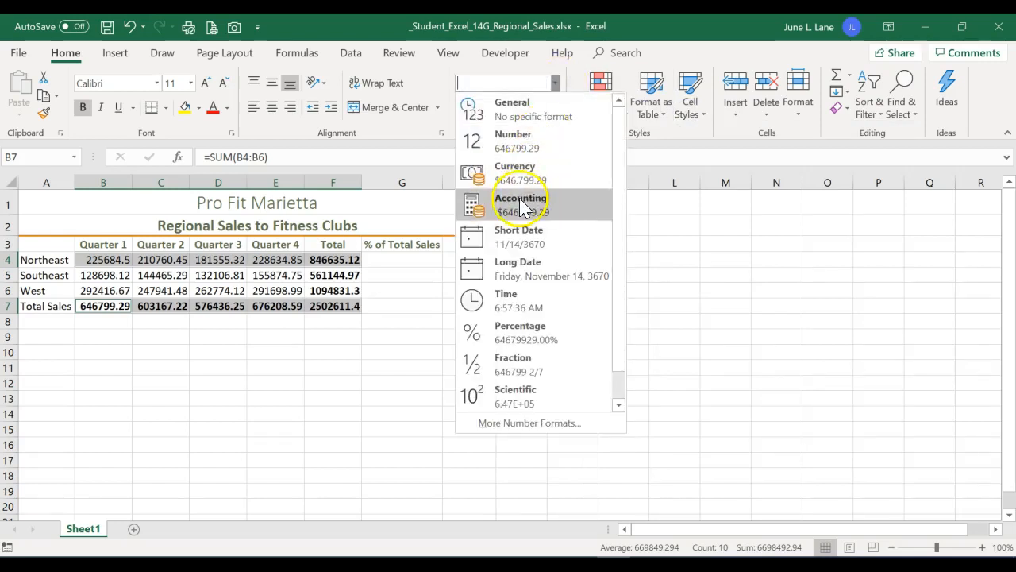
pyautogui.click(522, 201)
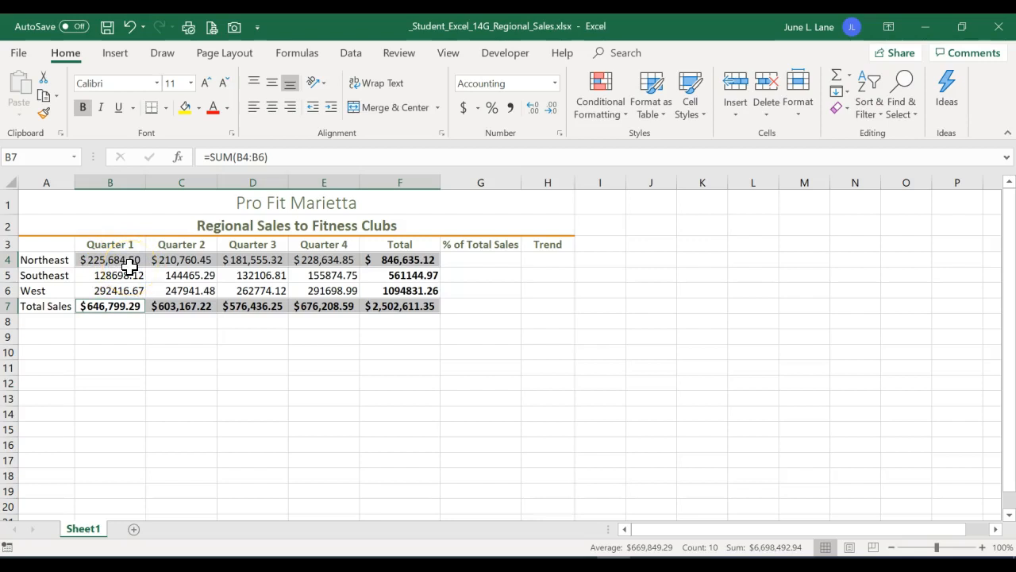
# - Apply the Comma Style to the Southeast and West values in B5:F6
pyautogui.moveTo(84, 274); pyautogui.dragTo(395, 287)
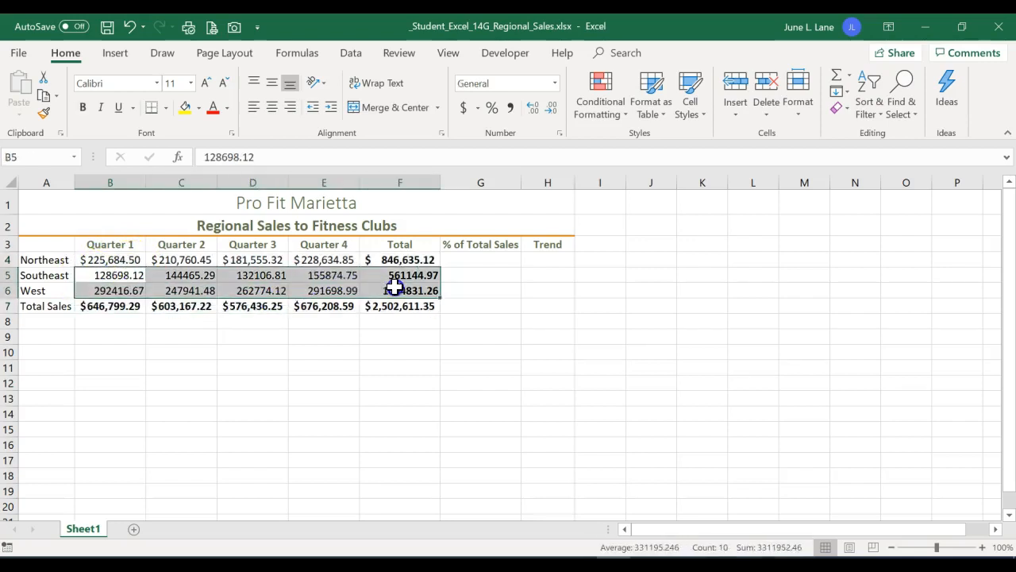
pyautogui.click(509, 108)
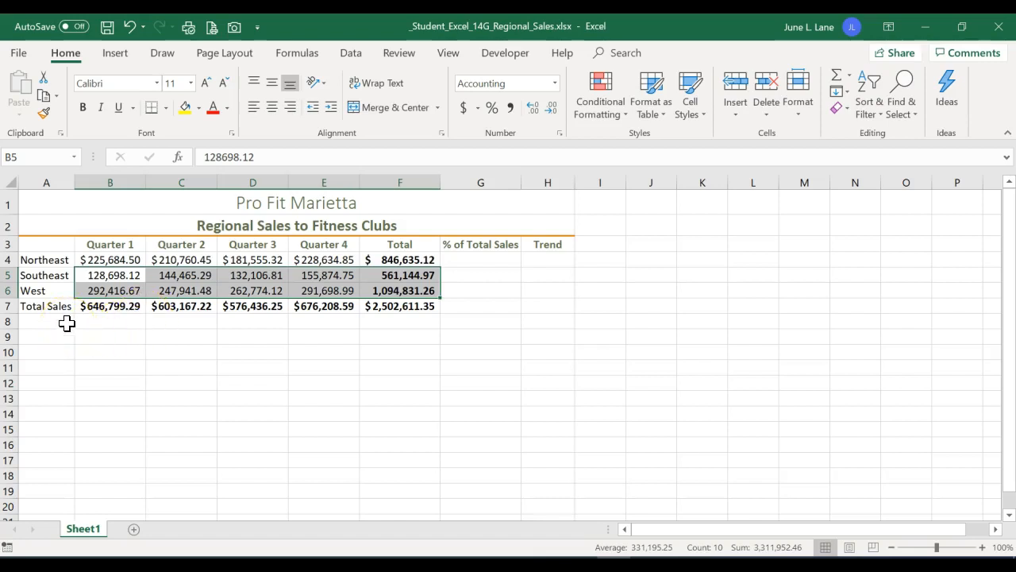
pyautogui.click(109, 354)
# - Apply the Total cell style to the Total Sales values in B7:F7
pyautogui.moveTo(119, 306); pyautogui.dragTo(373, 314)
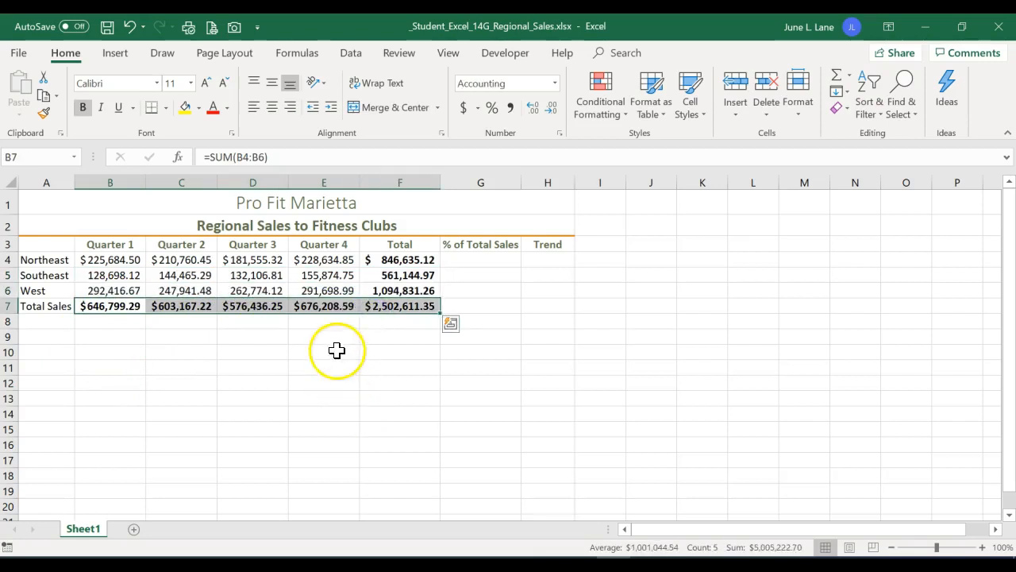
pyautogui.click(688, 111)
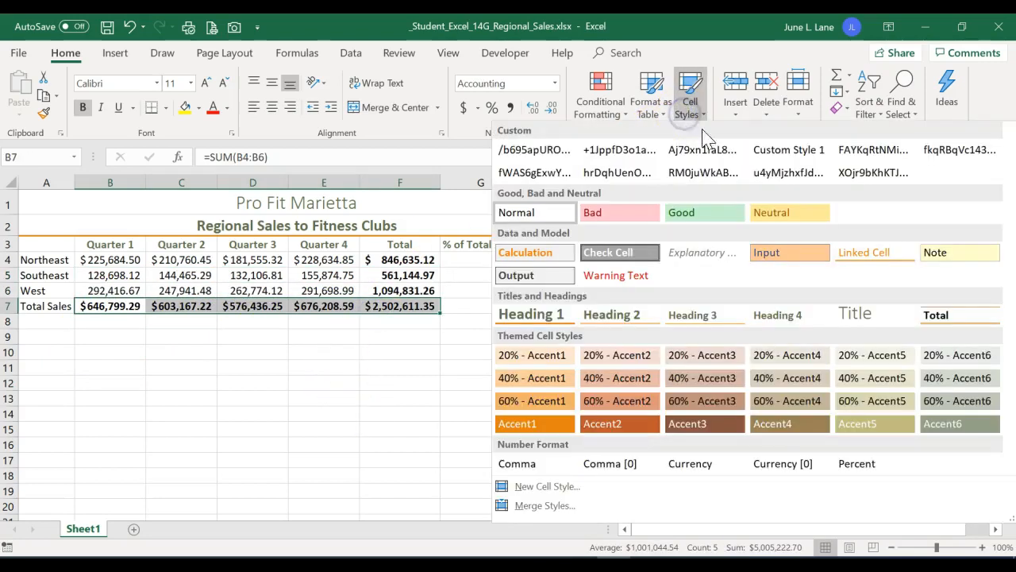
pyautogui.click(963, 324)
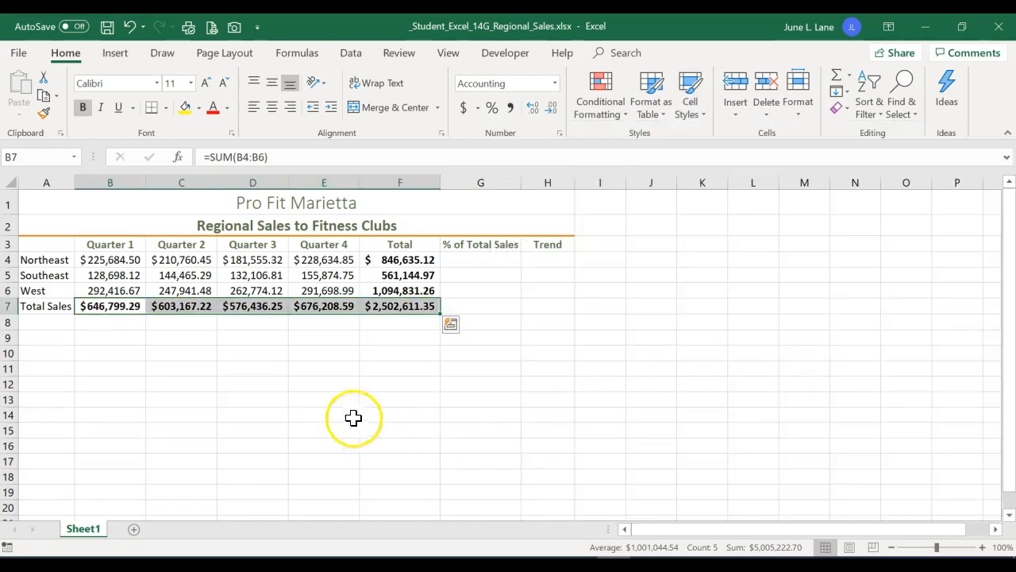
pyautogui.click(225, 382)
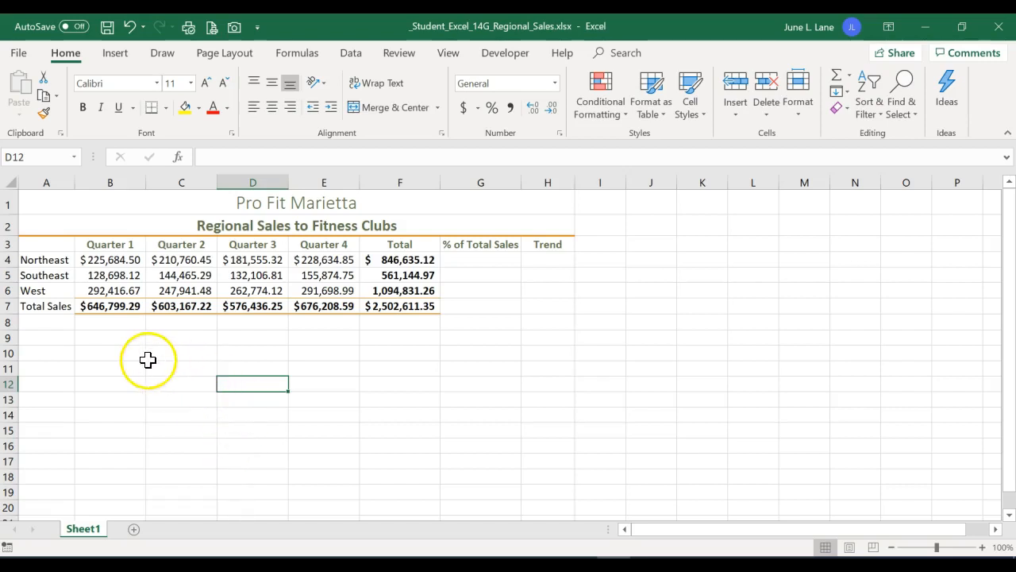
# - Insert a new row 6 above the West row and enter Midwest as its label in A6
pyautogui.click(11, 291)
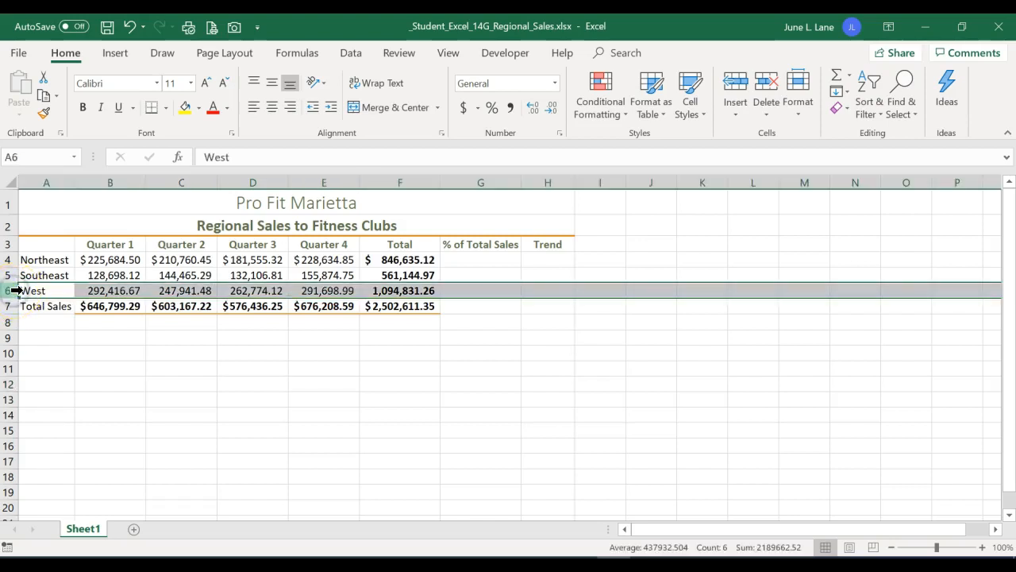
pyautogui.rightClick(12, 292)
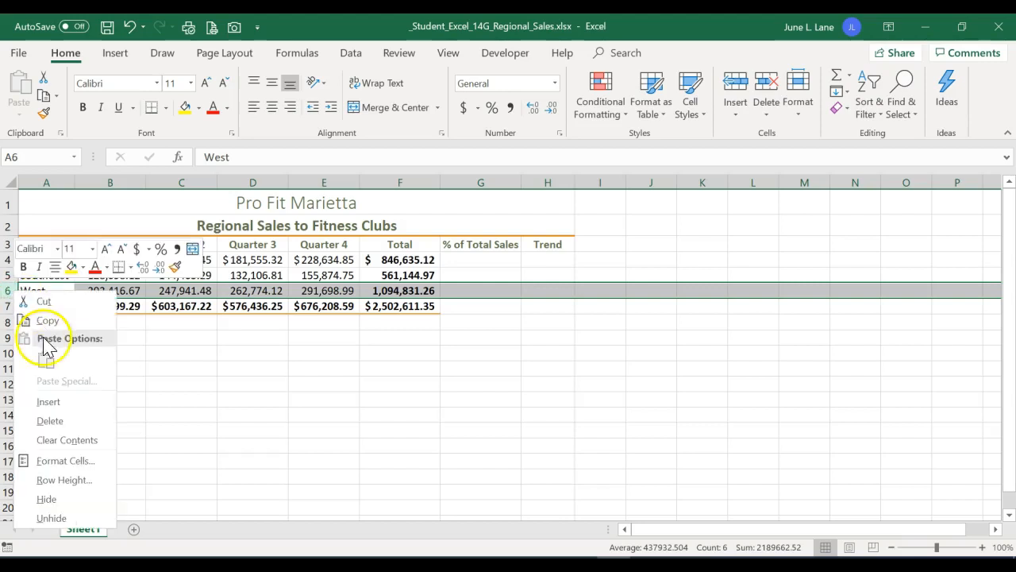
pyautogui.click(49, 402)
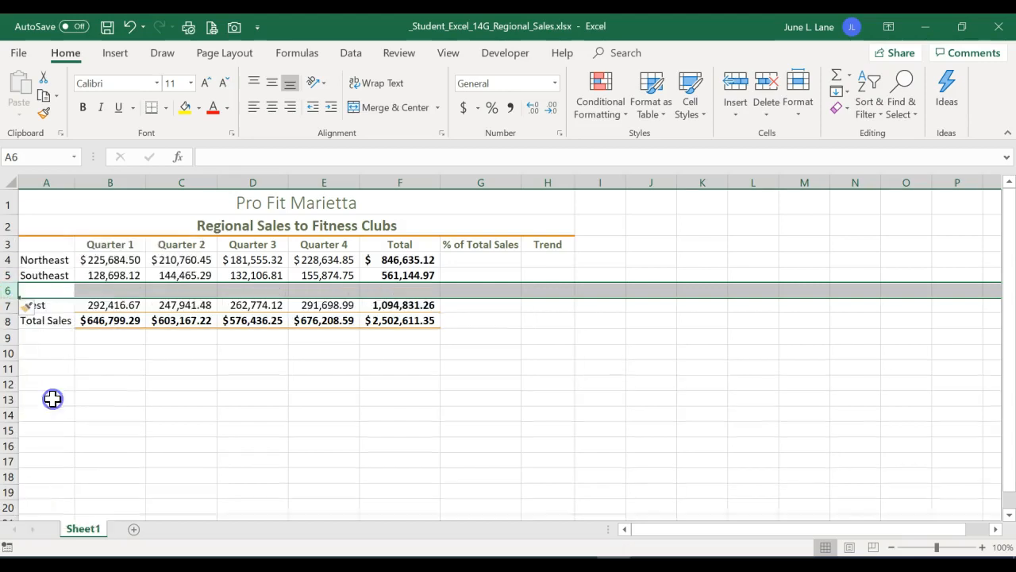
pyautogui.click(53, 290)
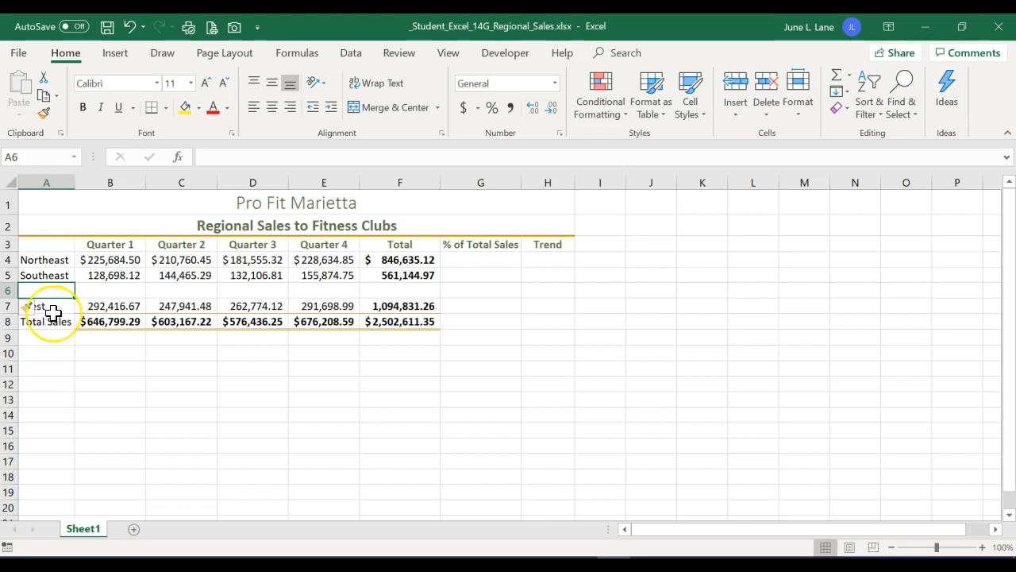
pyautogui.write('Midwest')
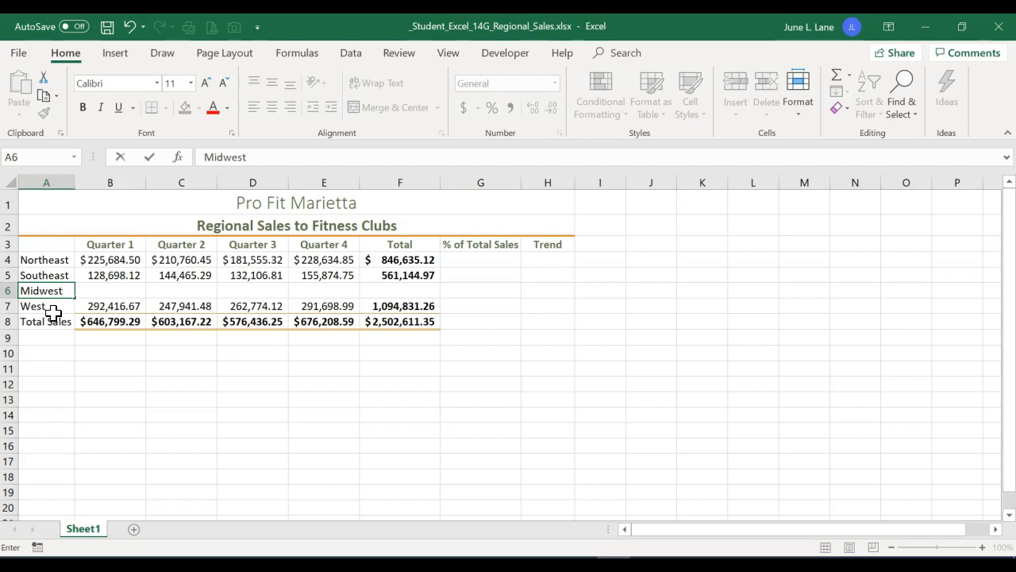
pyautogui.press('Tab')
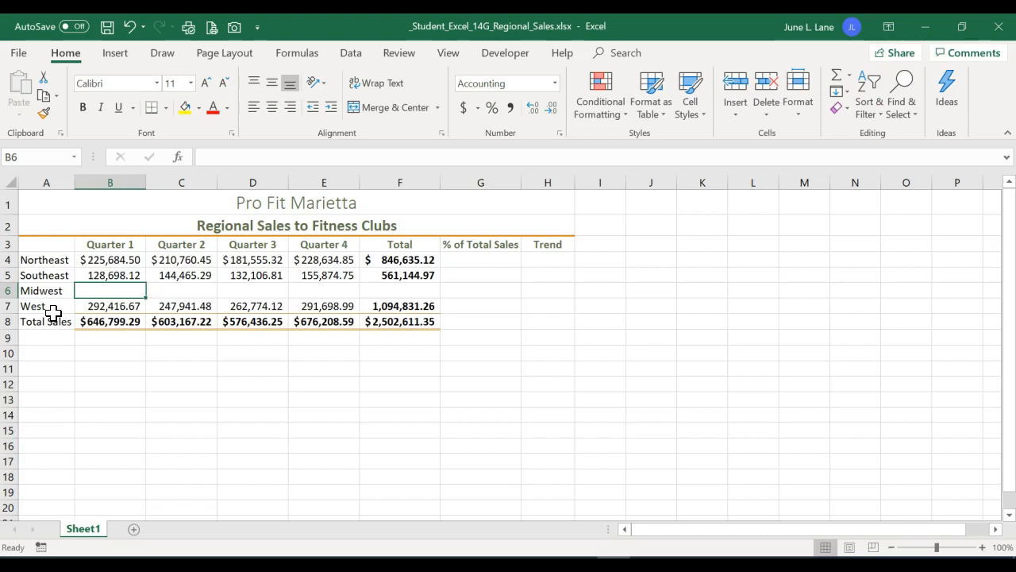
# - Enter the Midwest sales for Quarter 1 as 110985.45 and for Quarter 2 as 118674.91
pyautogui.write('110')
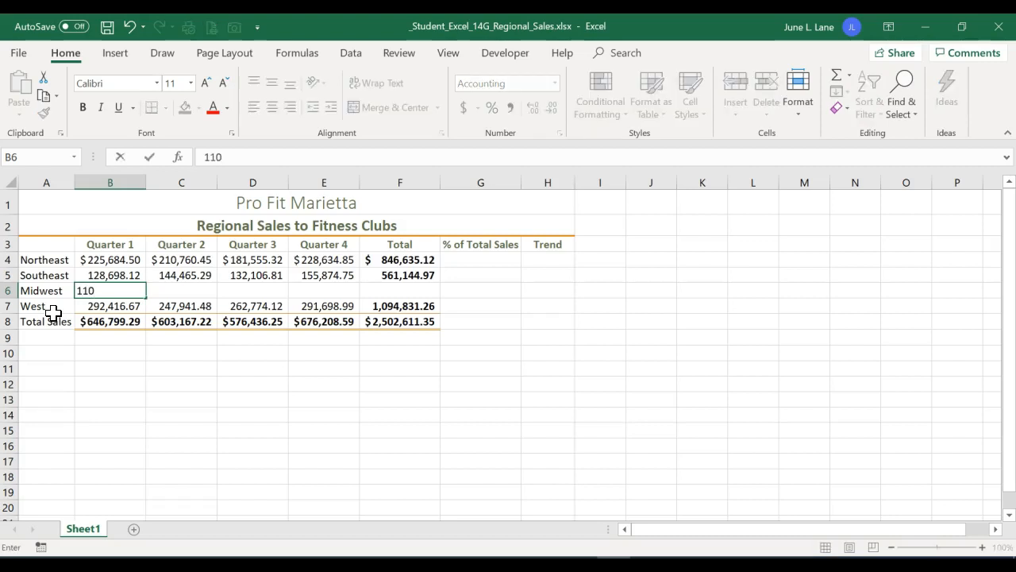
pyautogui.write(',985.45')
pyautogui.press('Tab')
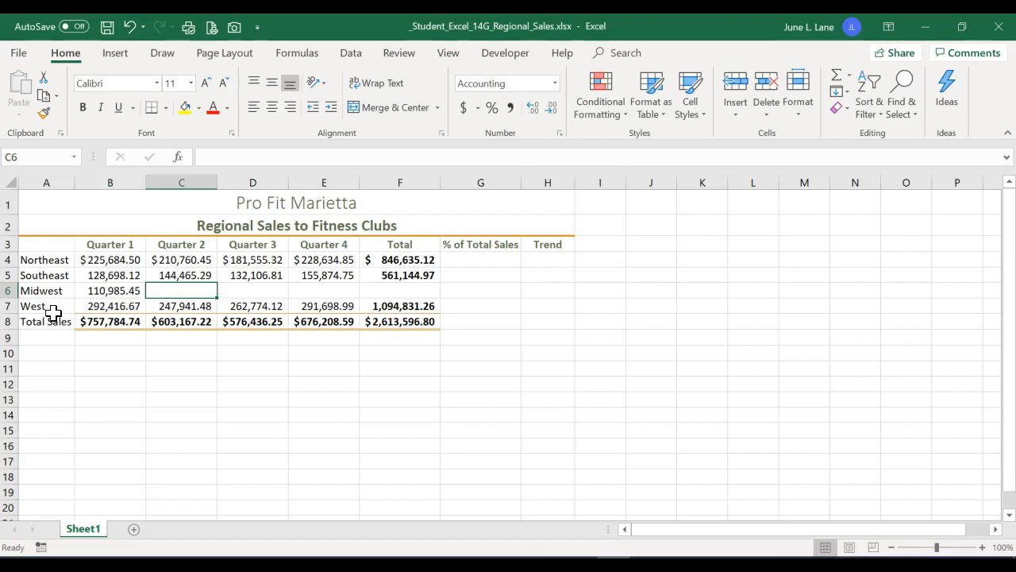
pyautogui.write('11')
pyautogui.write('8,')
pyautogui.write('6')
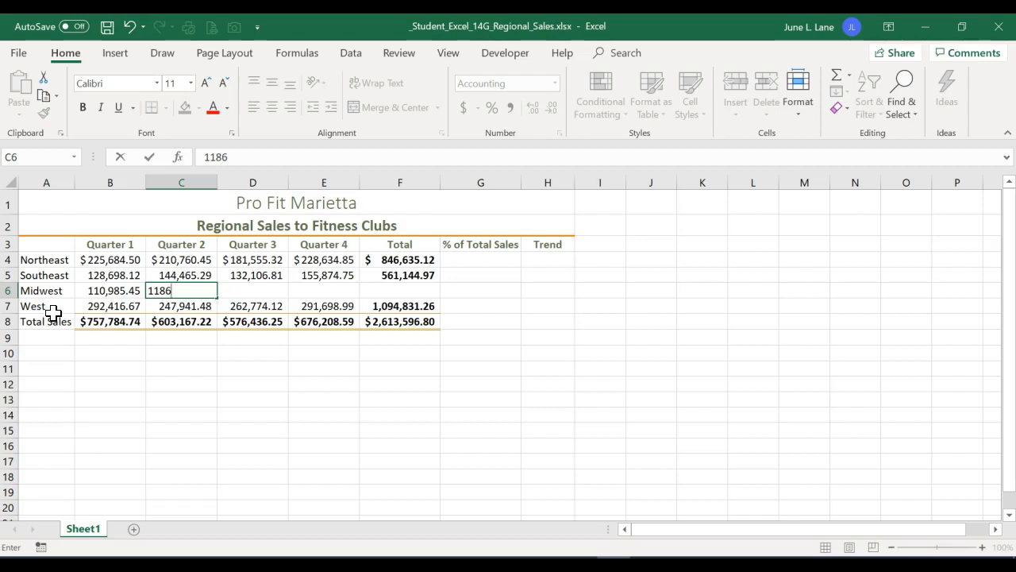
pyautogui.write('74.91')
pyautogui.press('Tab')
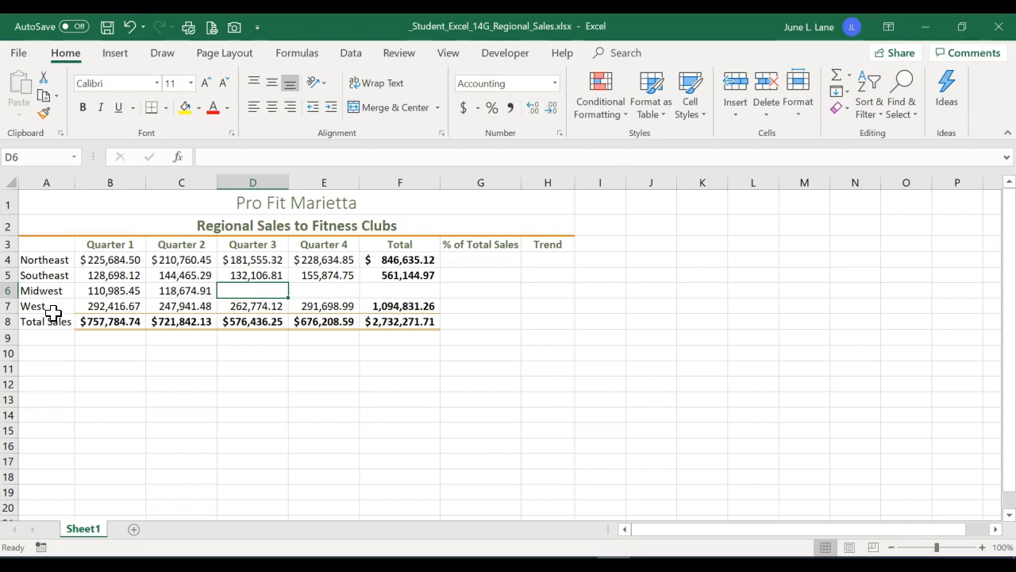
# - Enter the Midwest sales for Quarter 3 as 100548.5 and for Quarter 4 as 120621.17
pyautogui.write('100')
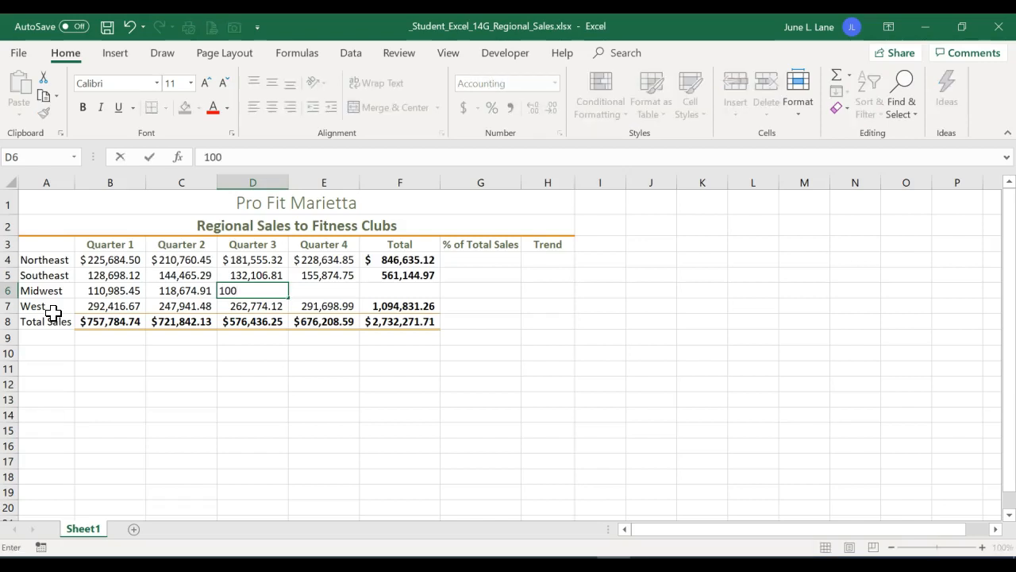
pyautogui.write('548.5')
pyautogui.press('Tab')
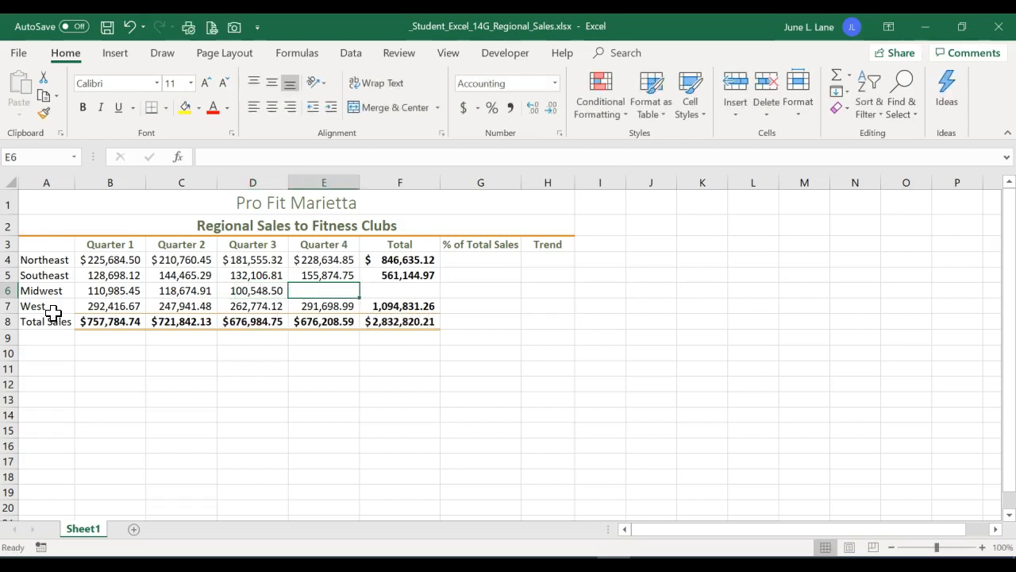
pyautogui.write('120')
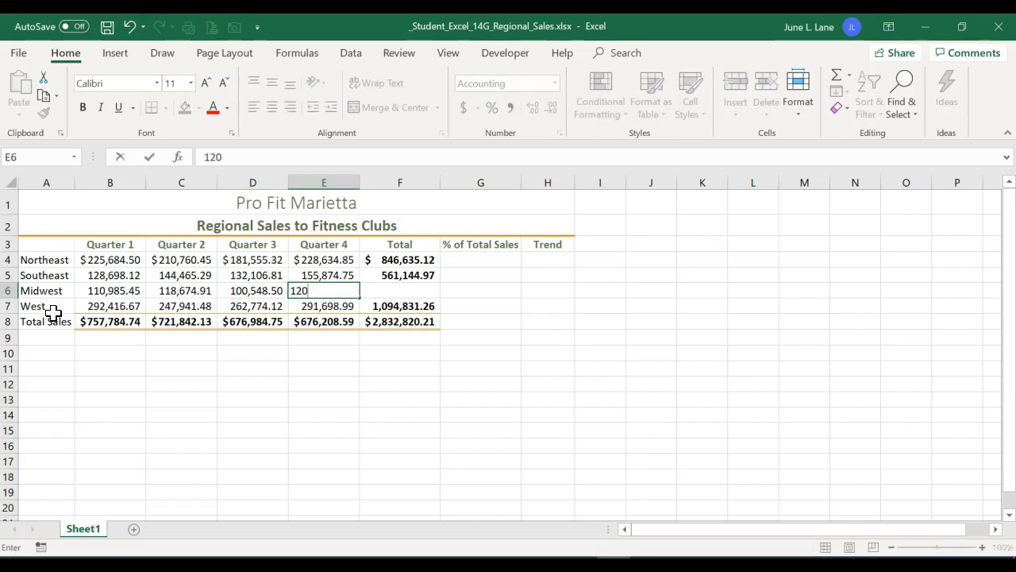
pyautogui.write('621.17')
pyautogui.press('Tab')
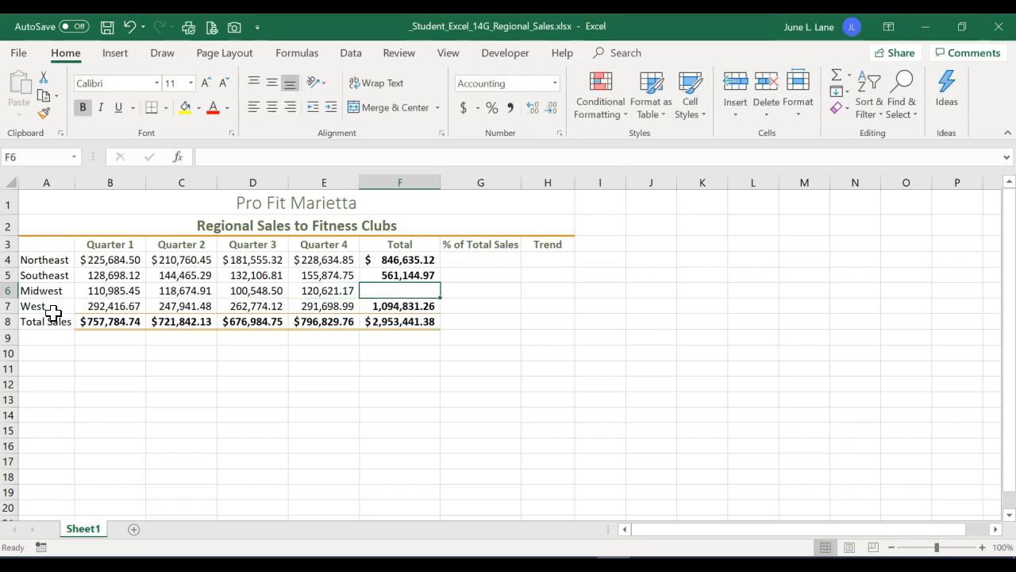
# - Fill the row total formula from F5 down into the Midwest total cell F6 and check the copied formula
pyautogui.click(419, 275)
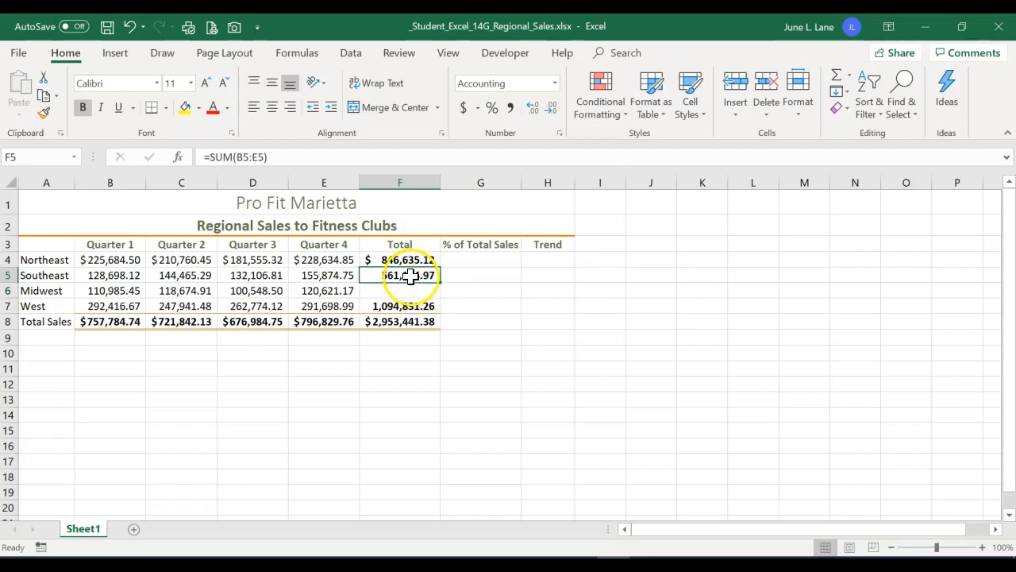
pyautogui.moveTo(438, 283); pyautogui.dragTo(440, 295)
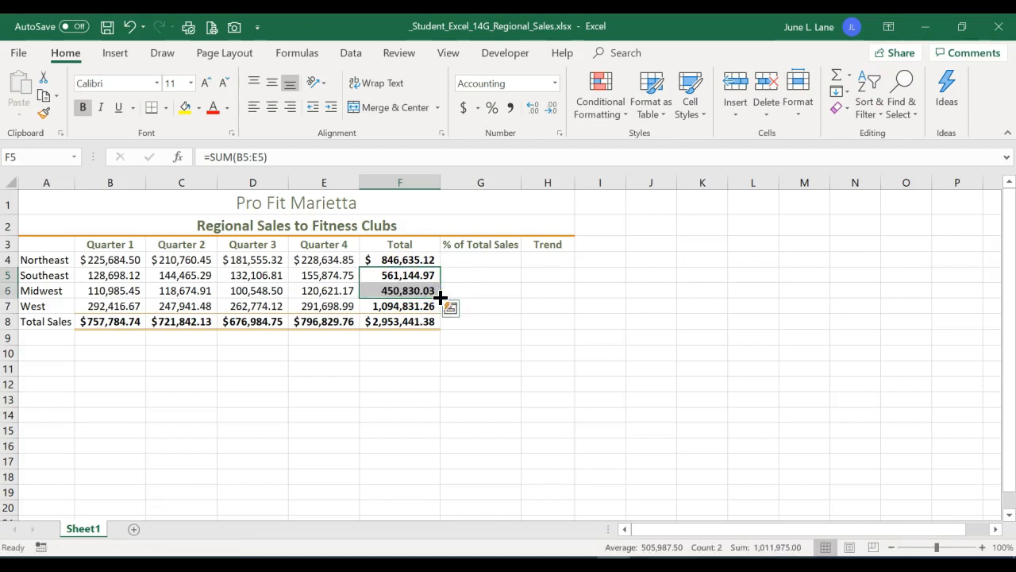
pyautogui.click(418, 291)
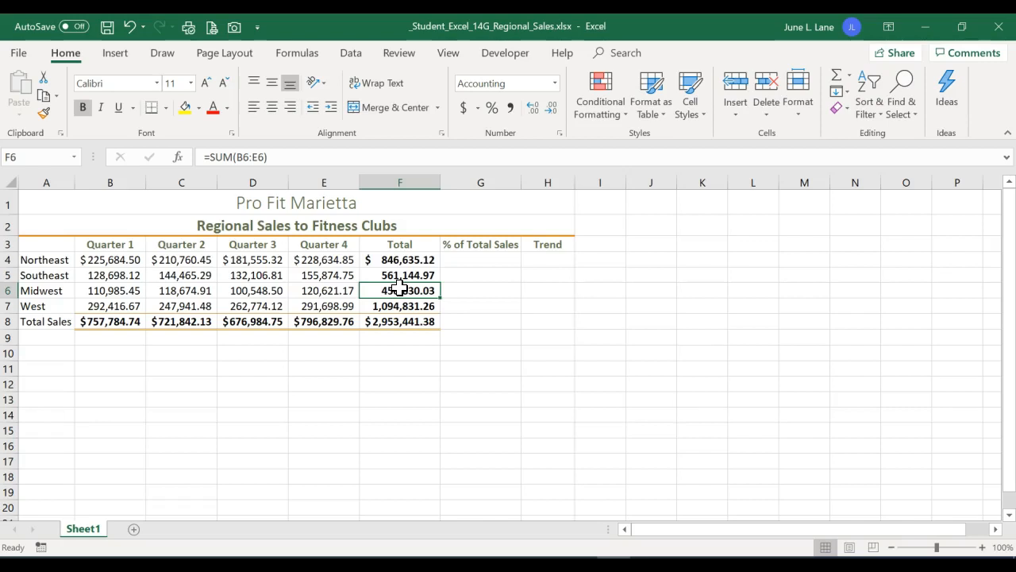
# - Enter the formula =F4/$F$8 in G4, using an absolute reference to the overall sales total
pyautogui.click(488, 258)
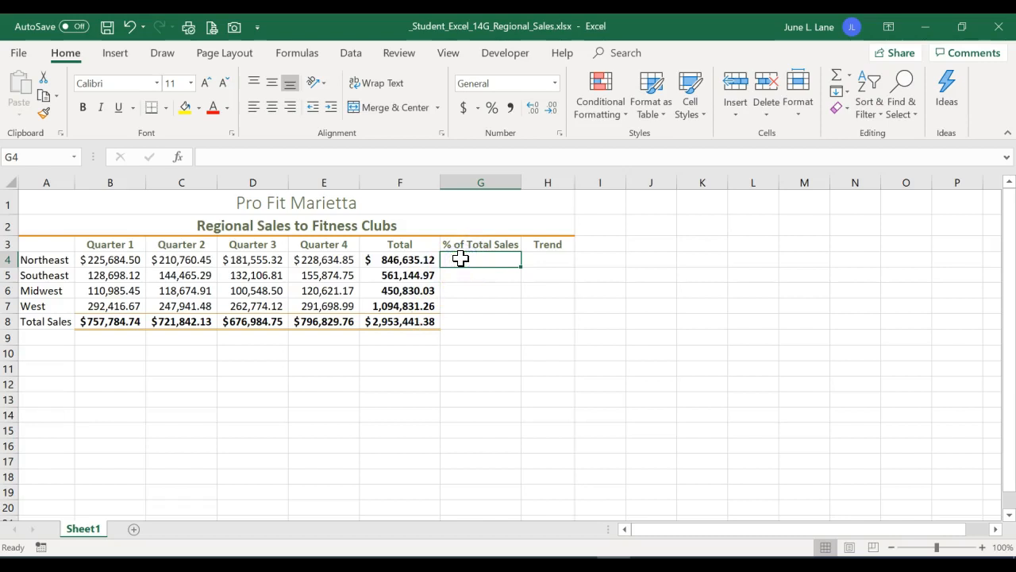
pyautogui.write('=')
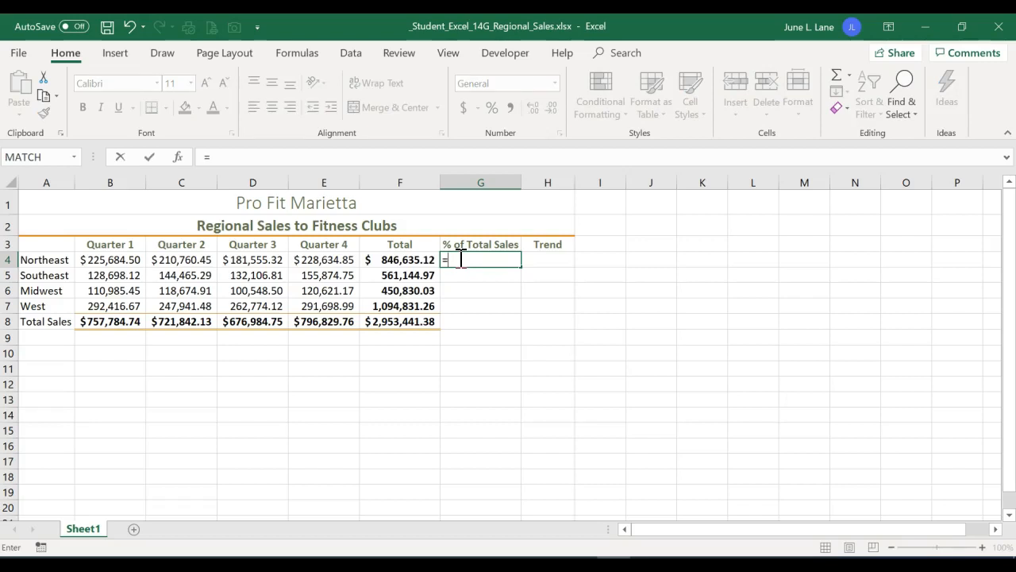
pyautogui.click(404, 259)
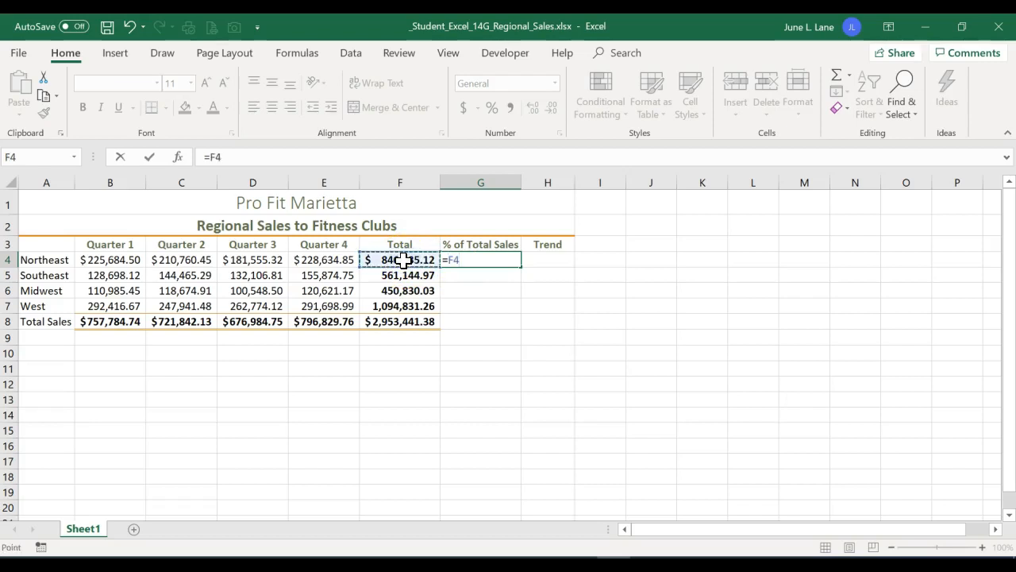
pyautogui.write('/')
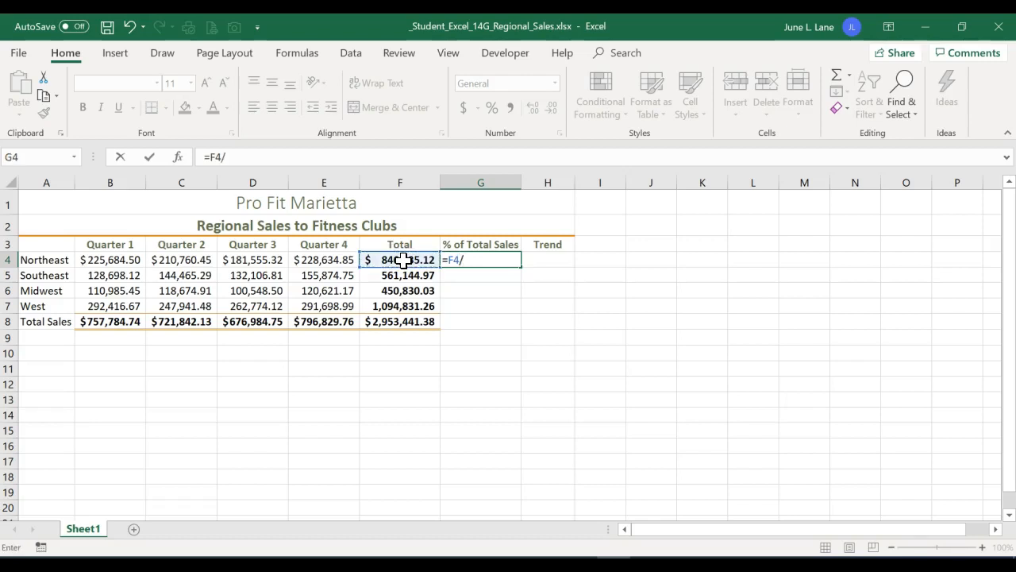
pyautogui.click(394, 325)
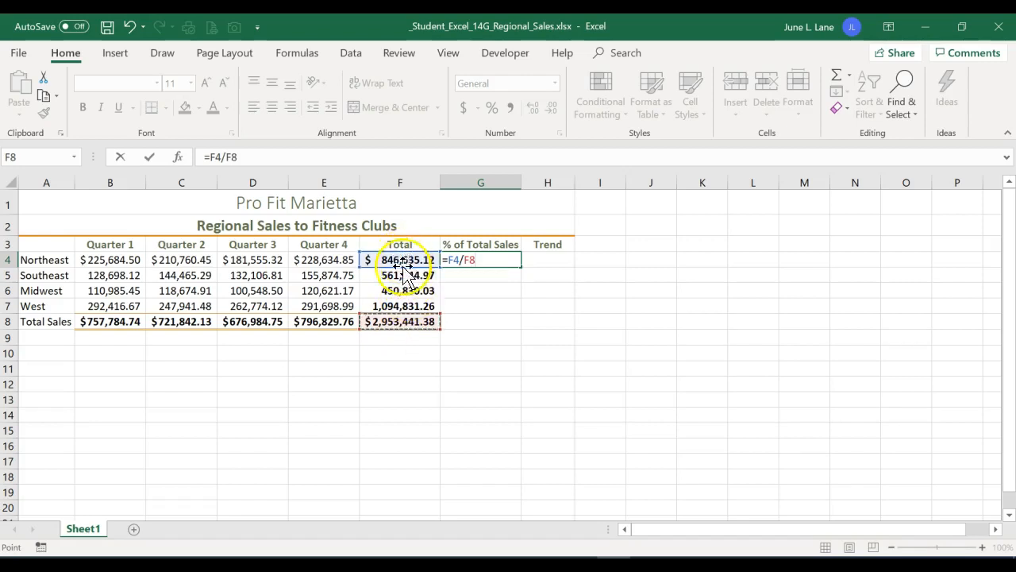
pyautogui.click(405, 321)
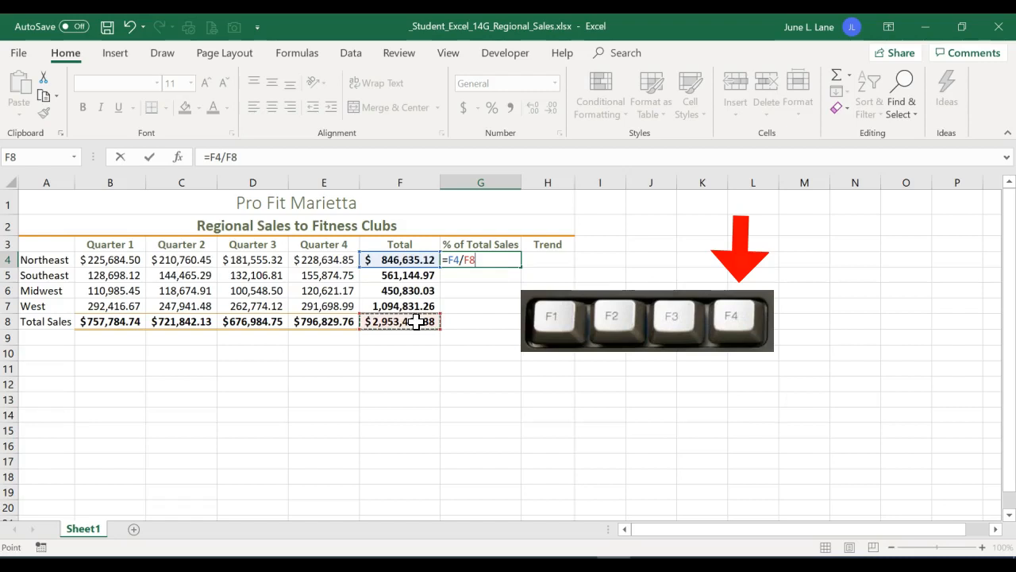
pyautogui.press('F4')
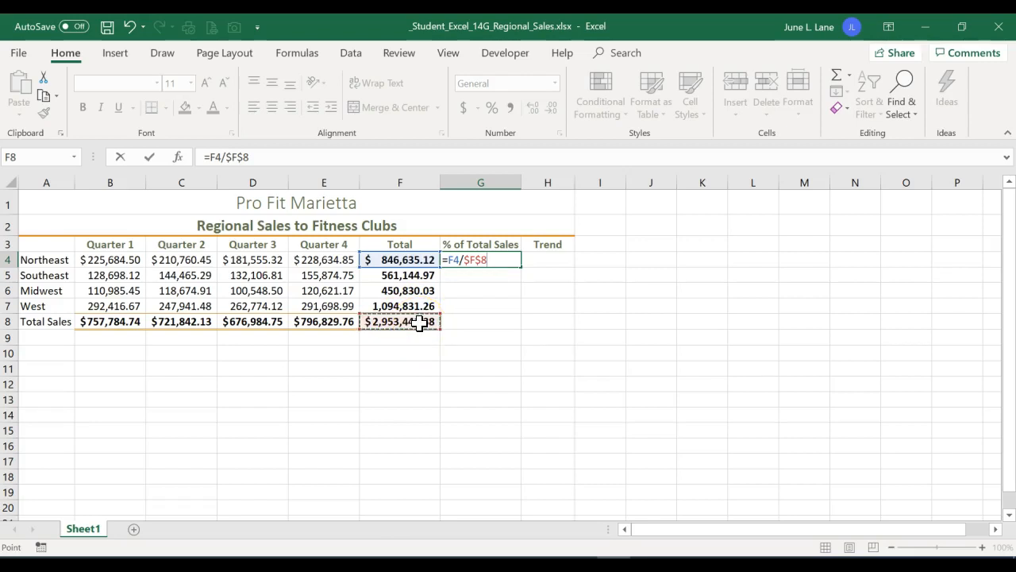
pyautogui.click(151, 158)
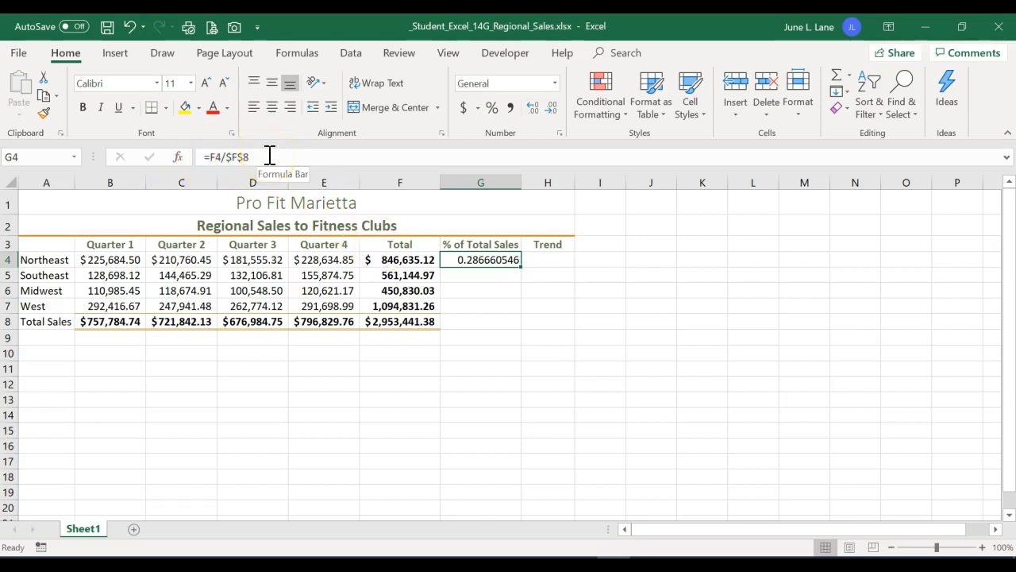
# - Fill the percent-of-total formula from G4 down through G7 and check the cell references in the copied formulas
pyautogui.click(473, 264)
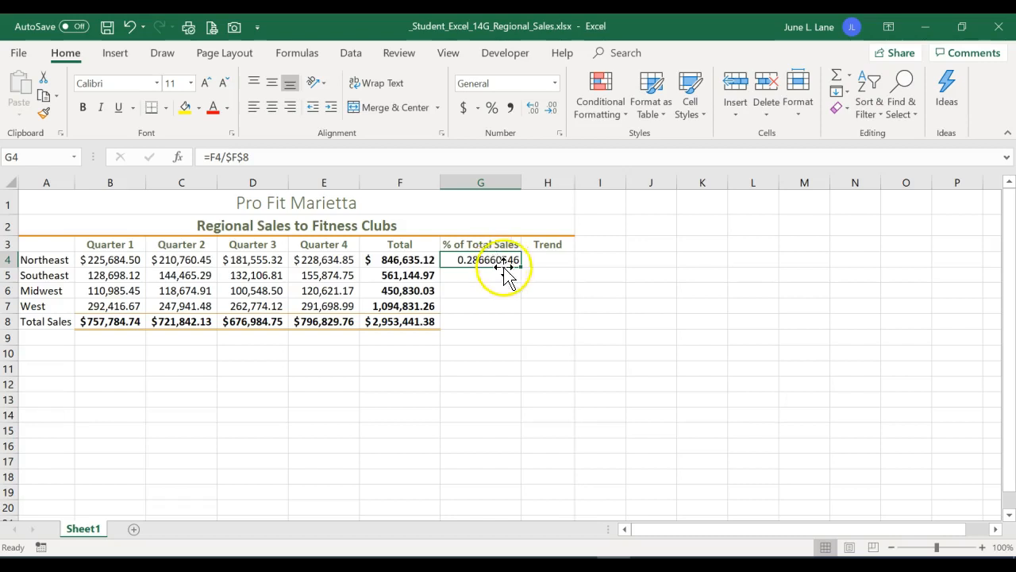
pyautogui.moveTo(522, 267); pyautogui.dragTo(520, 310)
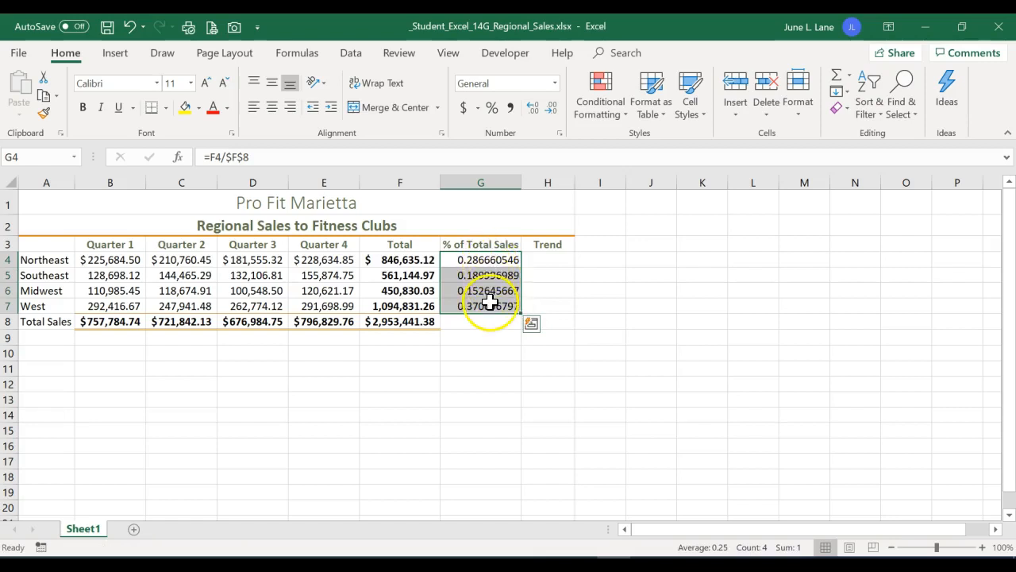
pyautogui.click(479, 260)
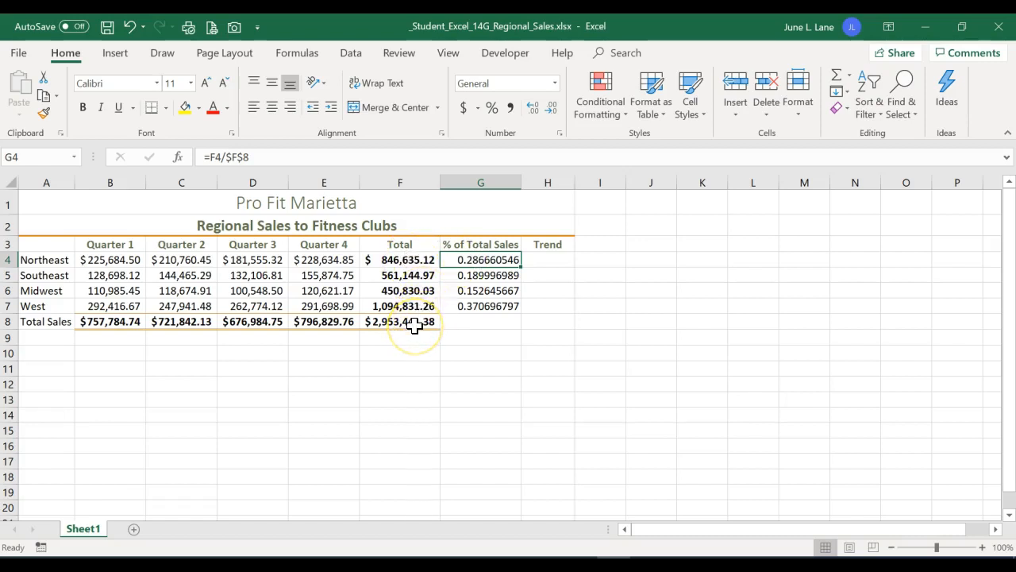
pyautogui.click(482, 277)
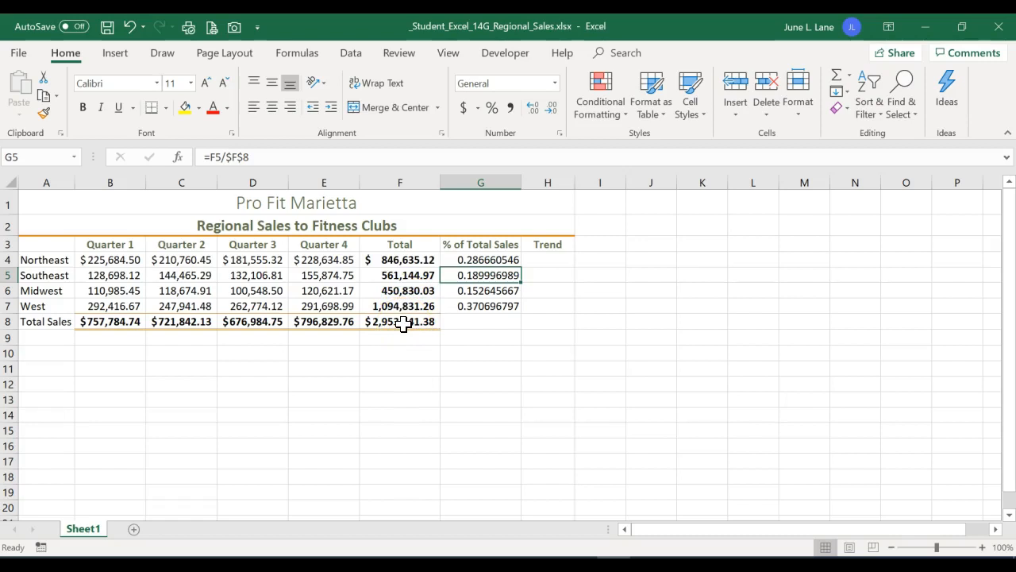
pyautogui.click(481, 291)
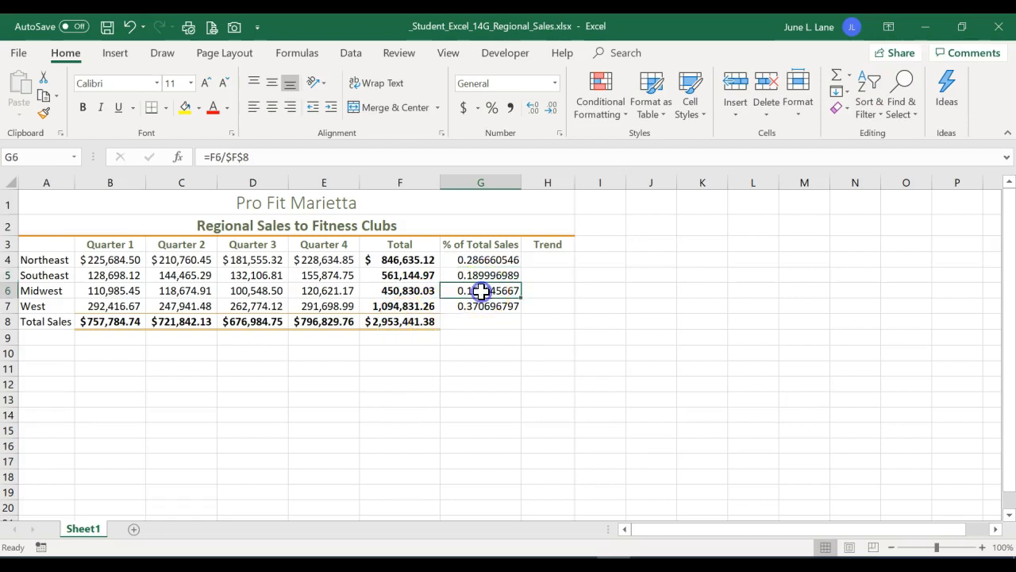
pyautogui.click(420, 292)
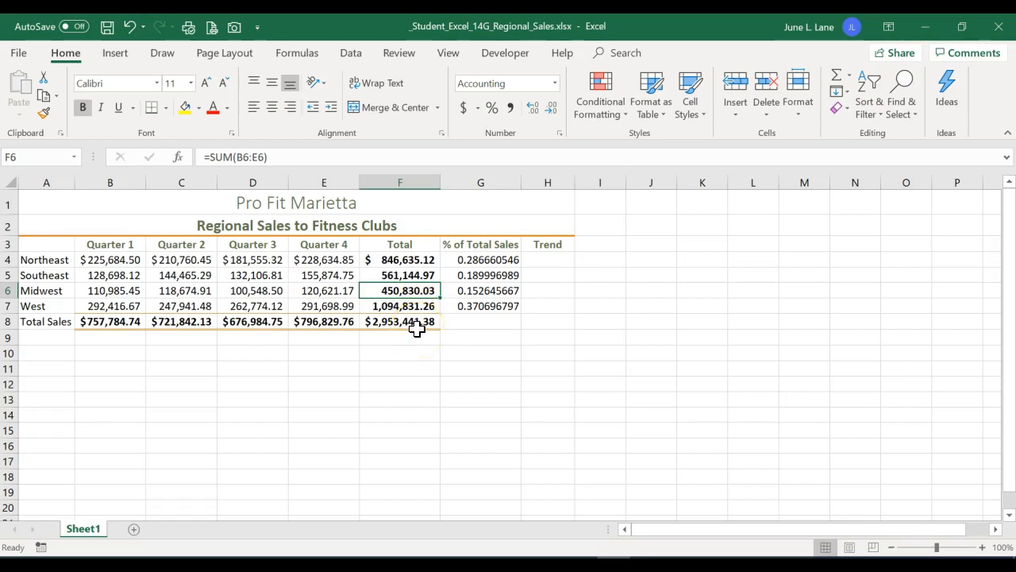
pyautogui.click(463, 293)
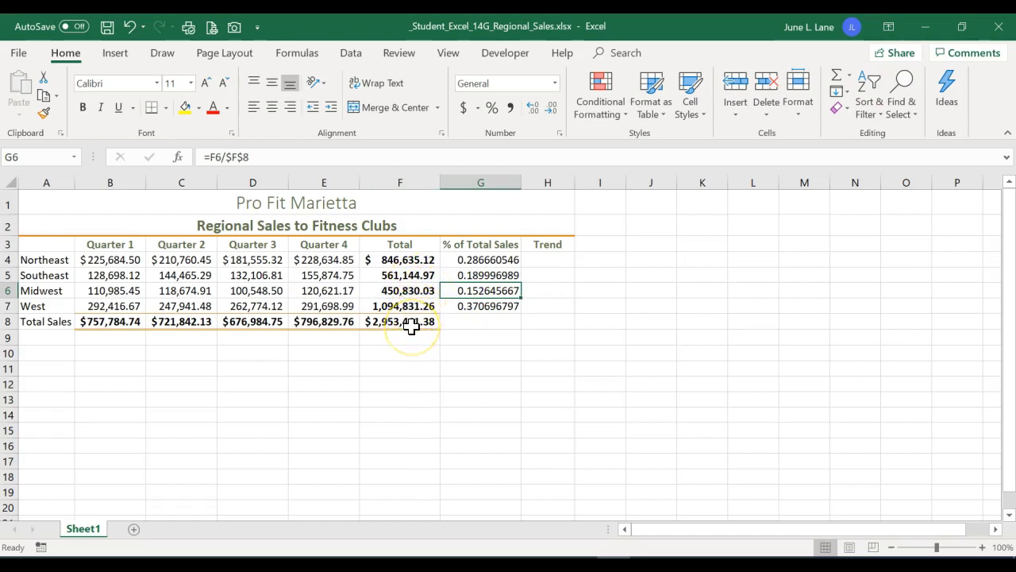
pyautogui.click(474, 308)
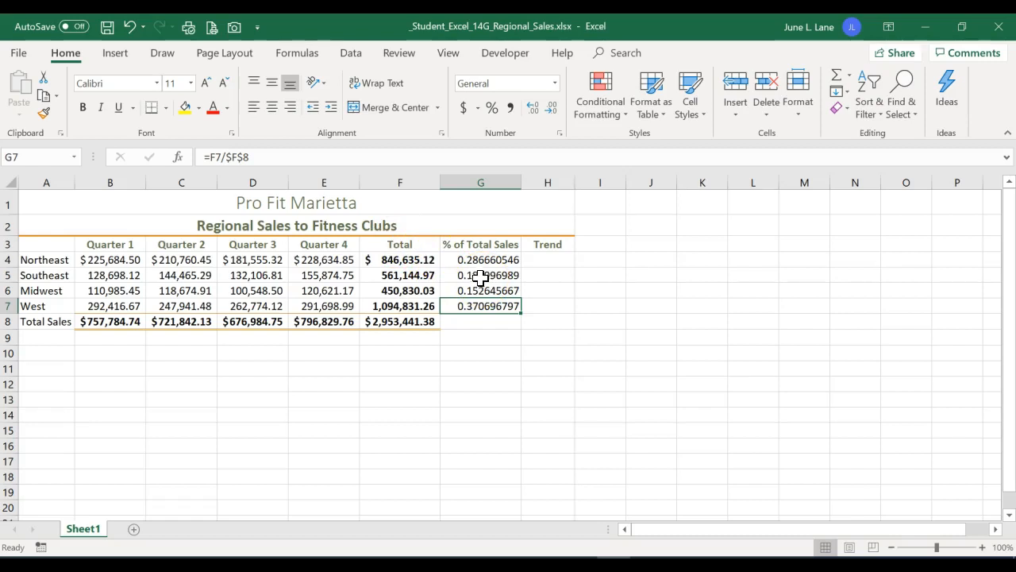
# - Apply the Percent Style to the % of Total Sales values in G4:G7
pyautogui.moveTo(481, 259); pyautogui.dragTo(478, 307)
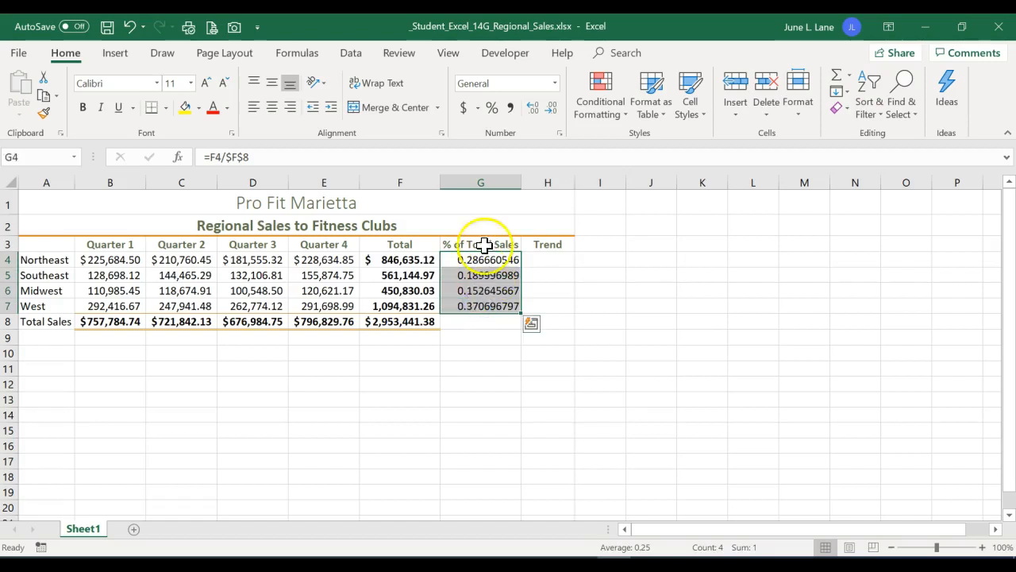
pyautogui.click(492, 111)
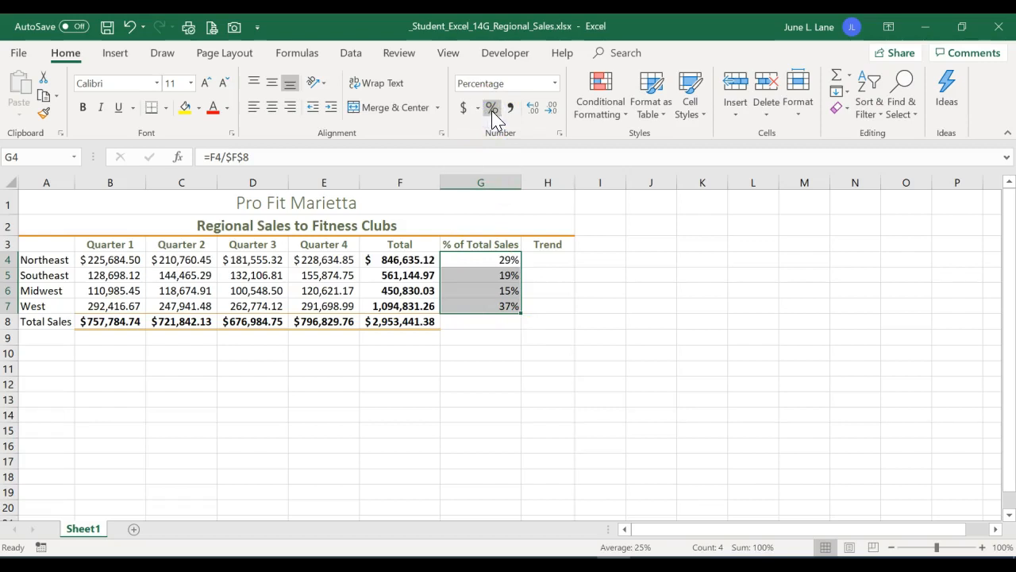
# - Show two decimal places in the % of Total Sales values G4:G7 and center them
pyautogui.click(531, 111)
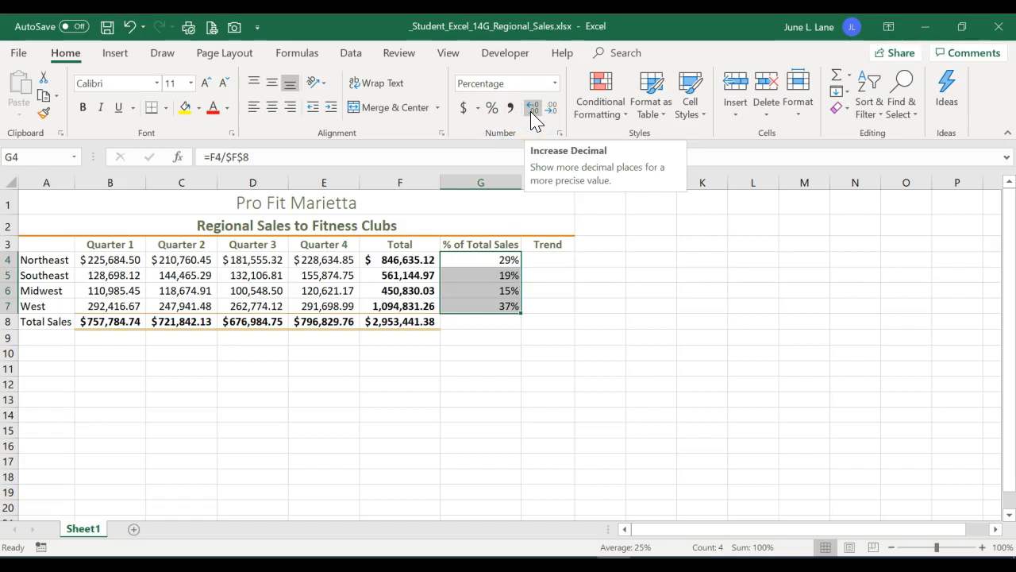
pyautogui.click(532, 111)
pyautogui.click(532, 111)
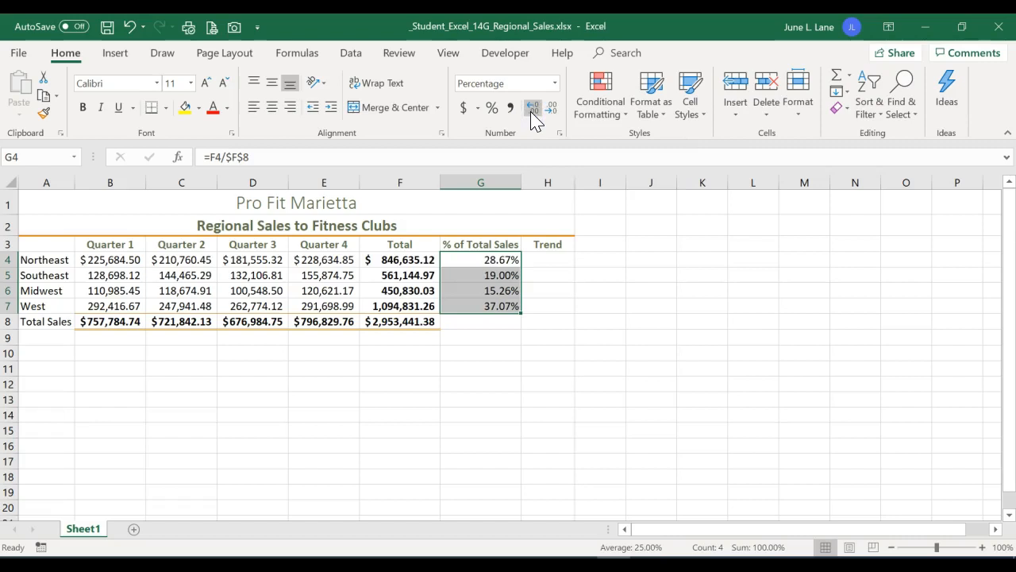
pyautogui.click(272, 108)
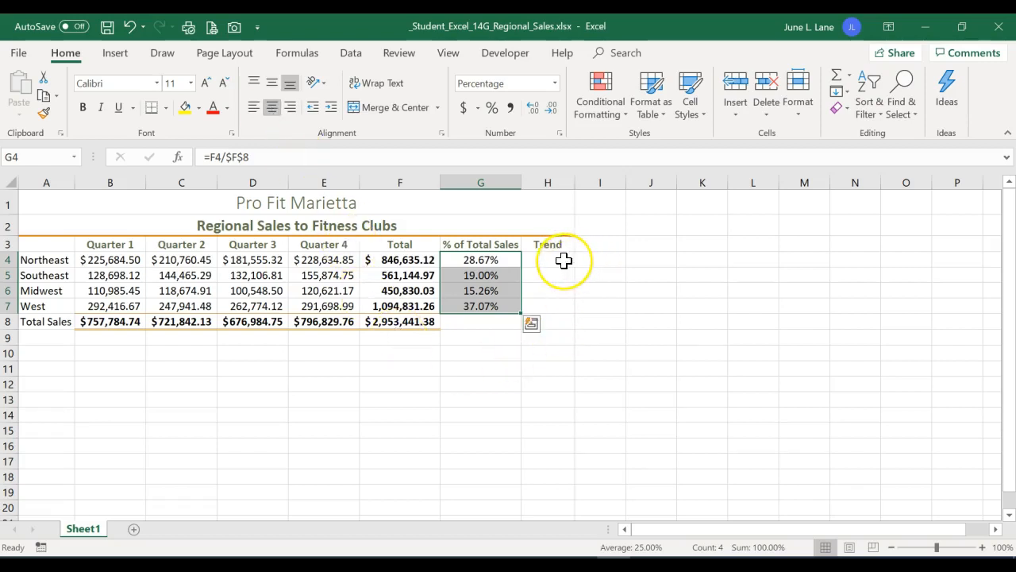
# - Insert a line sparkline in Trend cell H4 using the Northeast quarterly sales B4:E4 as its data range
pyautogui.click(563, 260)
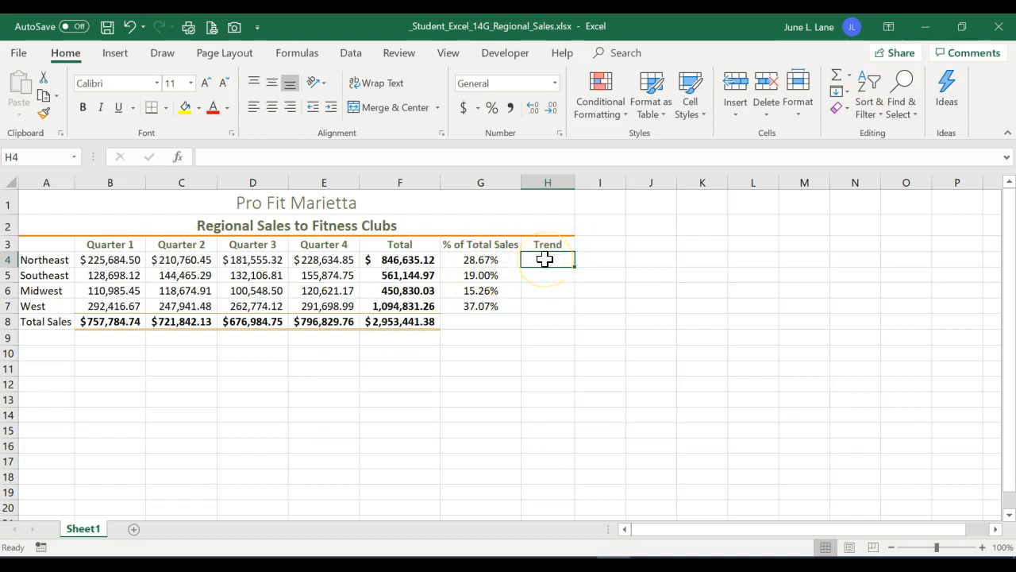
pyautogui.moveTo(545, 259); pyautogui.dragTo(547, 304)
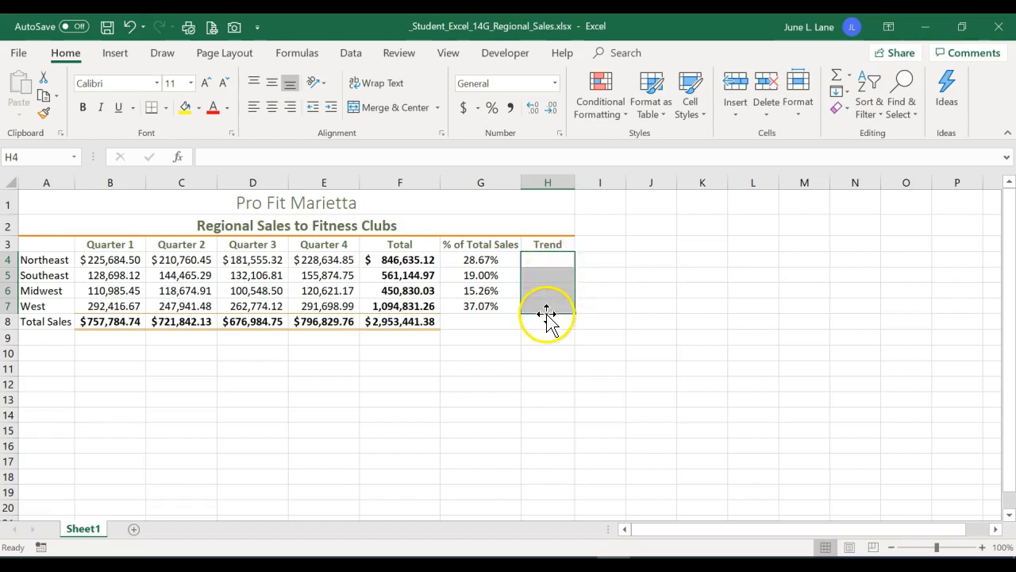
pyautogui.click(555, 260)
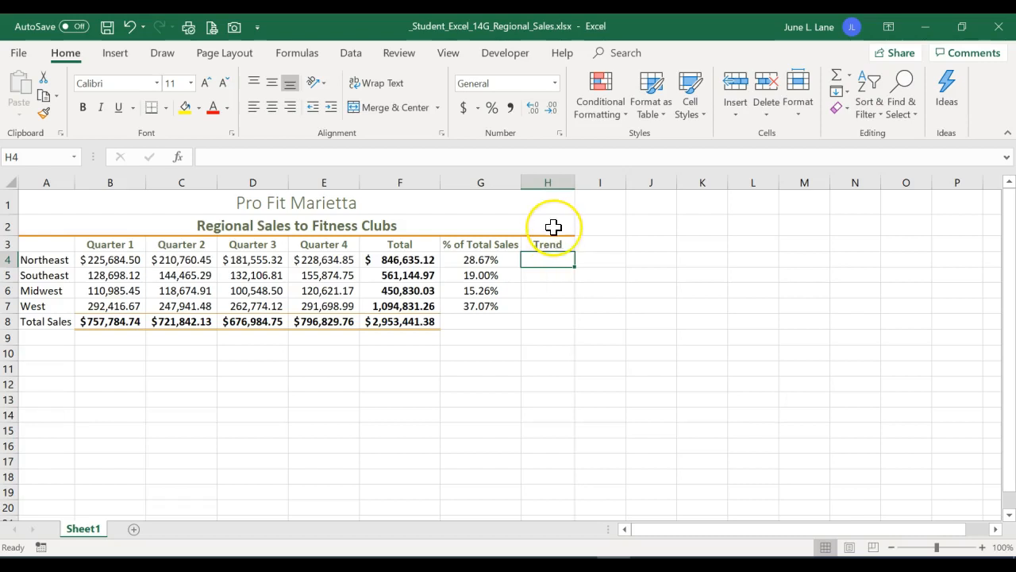
pyautogui.click(118, 56)
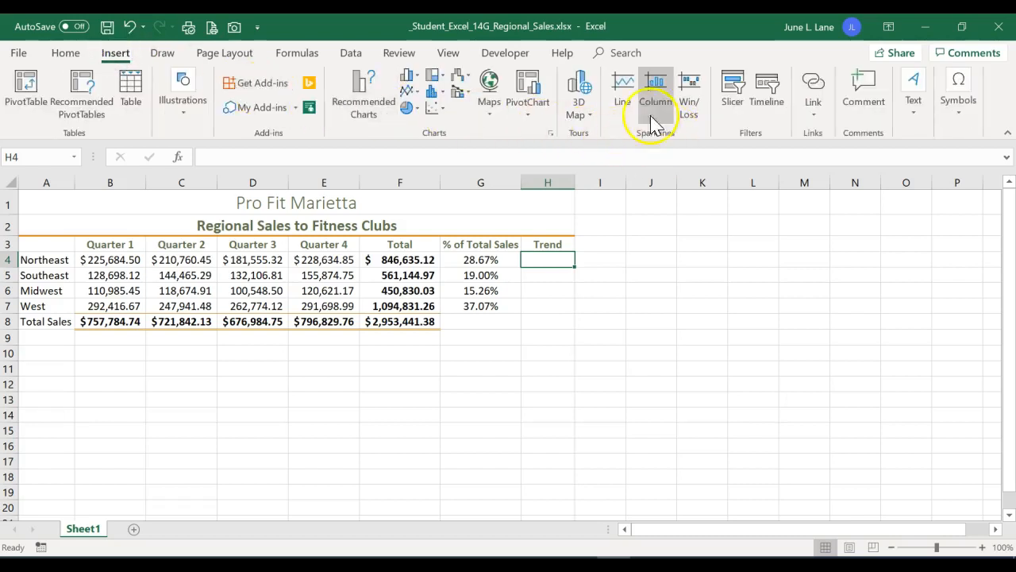
pyautogui.click(622, 89)
pyautogui.moveTo(689, 280); pyautogui.dragTo(743, 211)
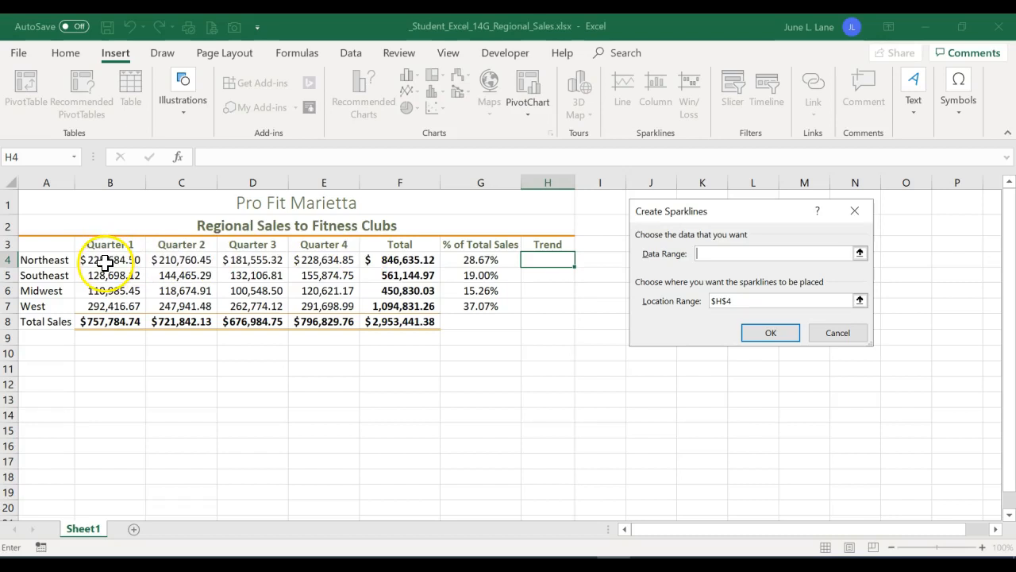
pyautogui.moveTo(102, 263); pyautogui.dragTo(317, 263)
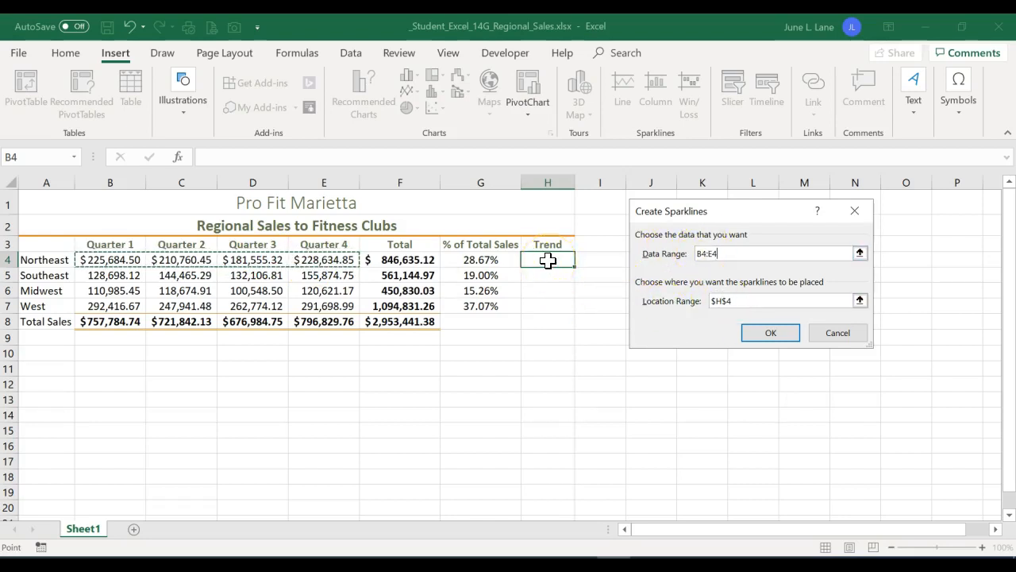
pyautogui.click(774, 334)
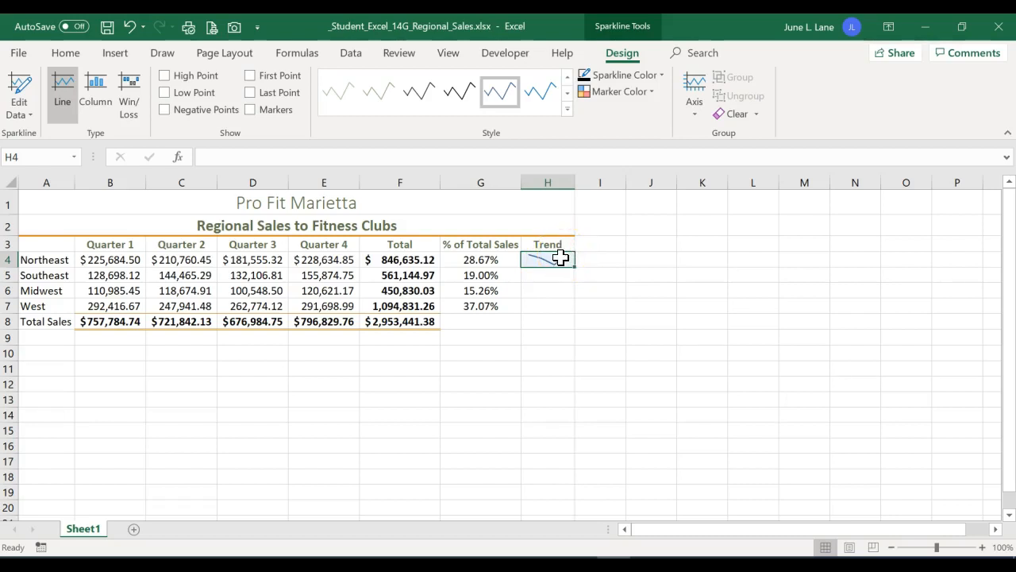
# - Fill the Northeast sparkline from H4 down through H7 to cover the other regions
pyautogui.moveTo(574, 267); pyautogui.dragTo(567, 306)
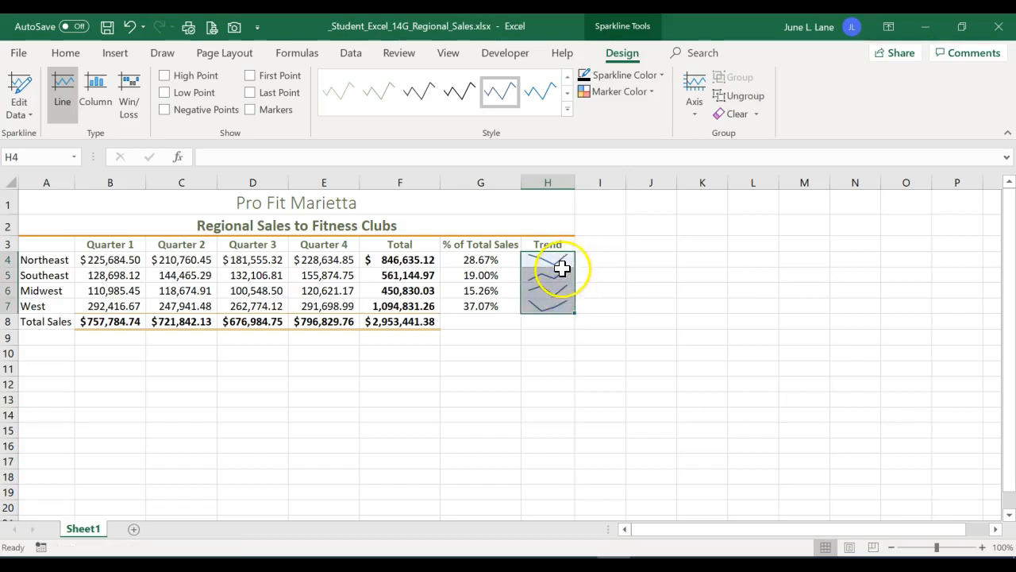
pyautogui.click(562, 275)
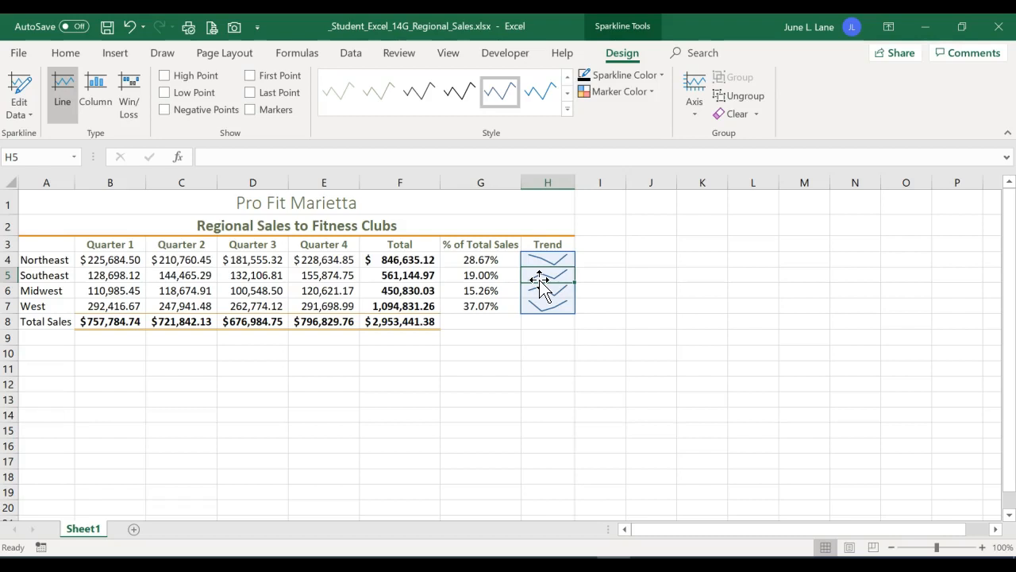
pyautogui.click(543, 258)
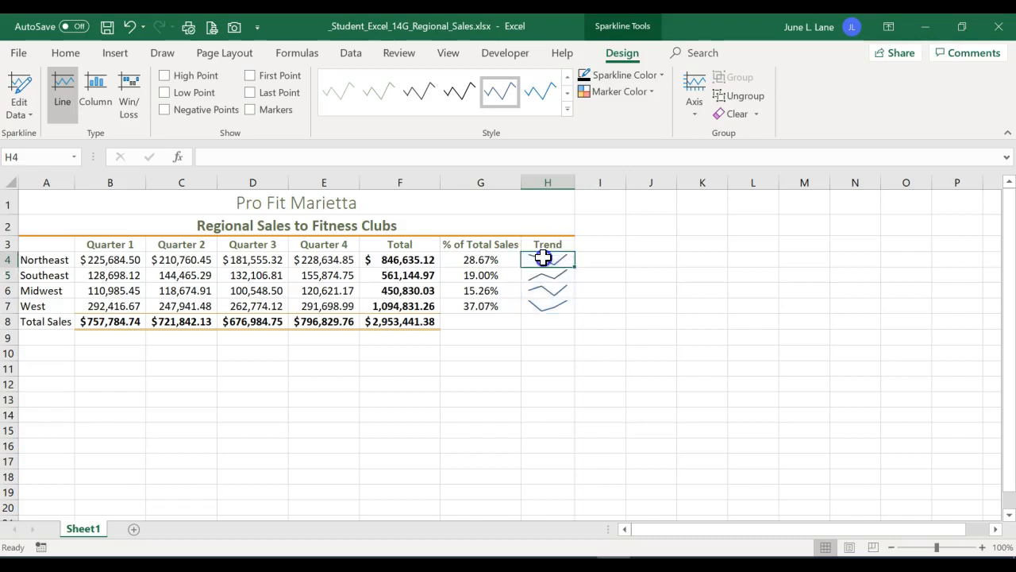
# - Show markers on the sparklines in H4:H7 and apply the brown sparkline style from the second row of the style gallery
pyautogui.moveTo(544, 258); pyautogui.dragTo(548, 304)
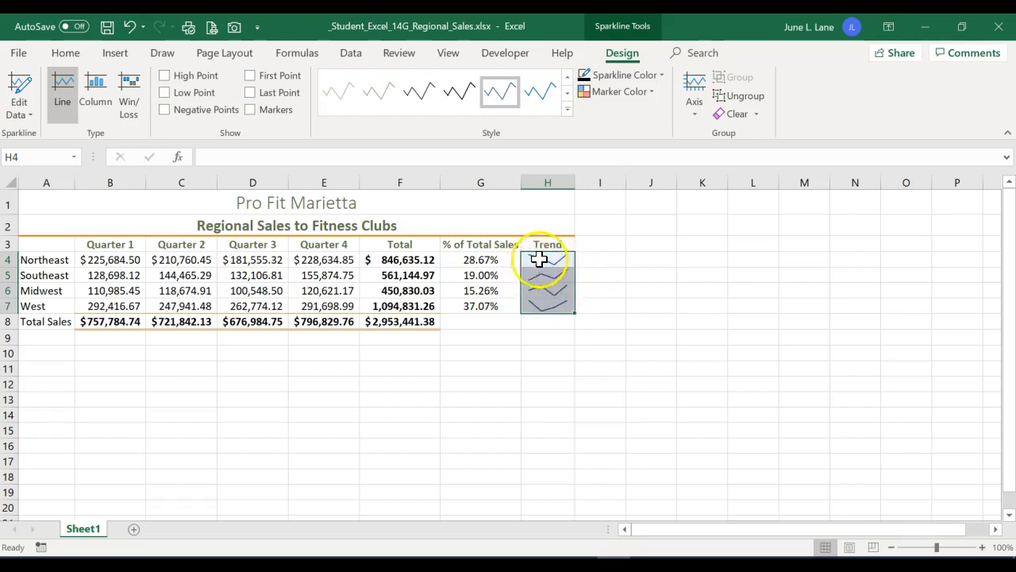
pyautogui.click(540, 261)
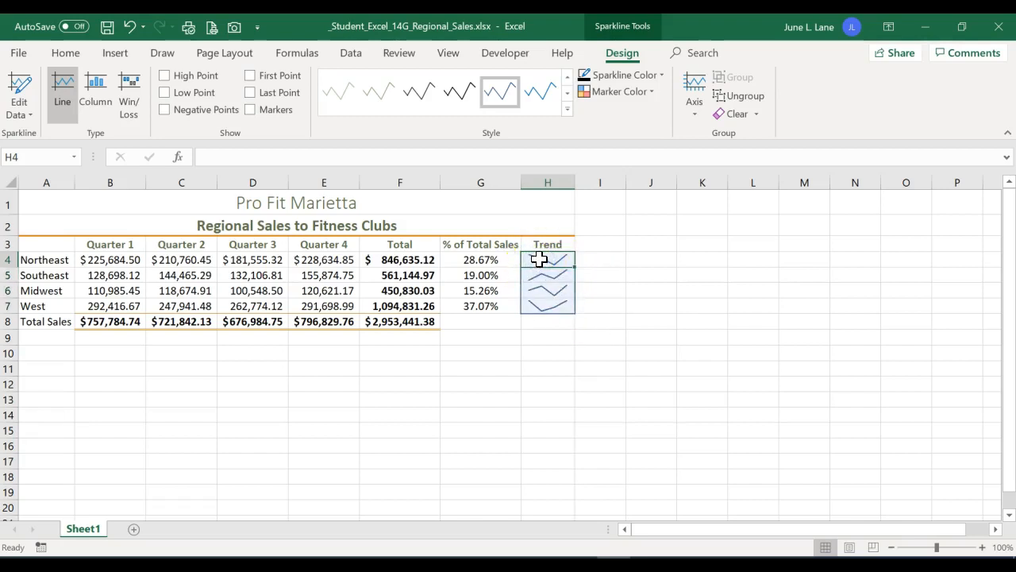
pyautogui.moveTo(539, 259); pyautogui.dragTo(538, 304)
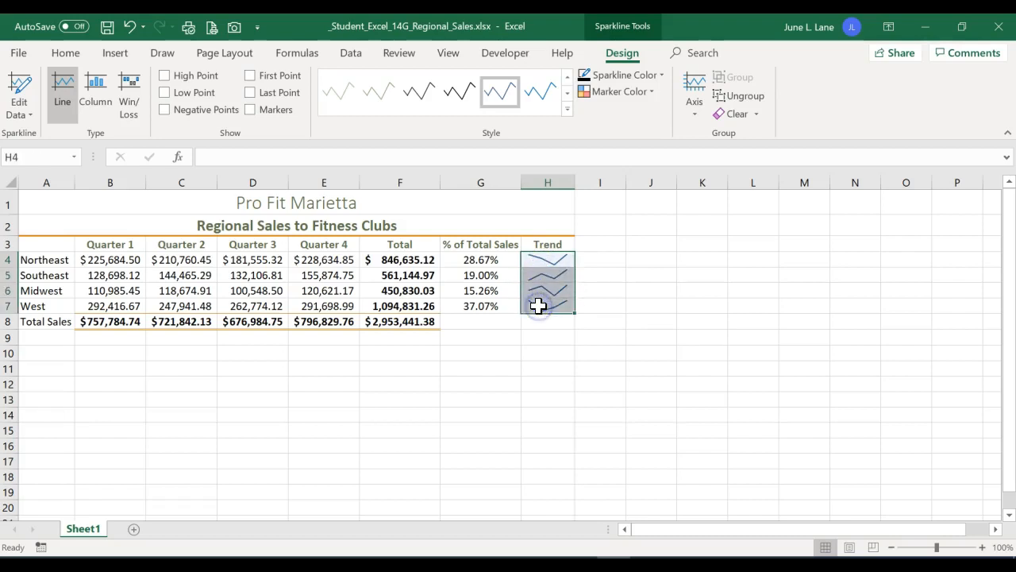
pyautogui.click(251, 110)
pyautogui.click(567, 108)
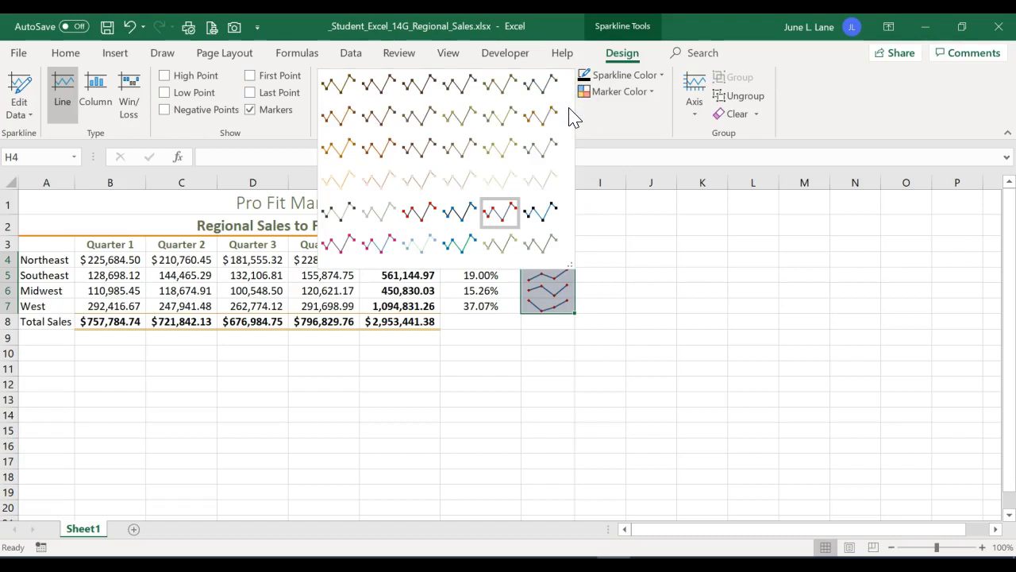
pyautogui.click(380, 118)
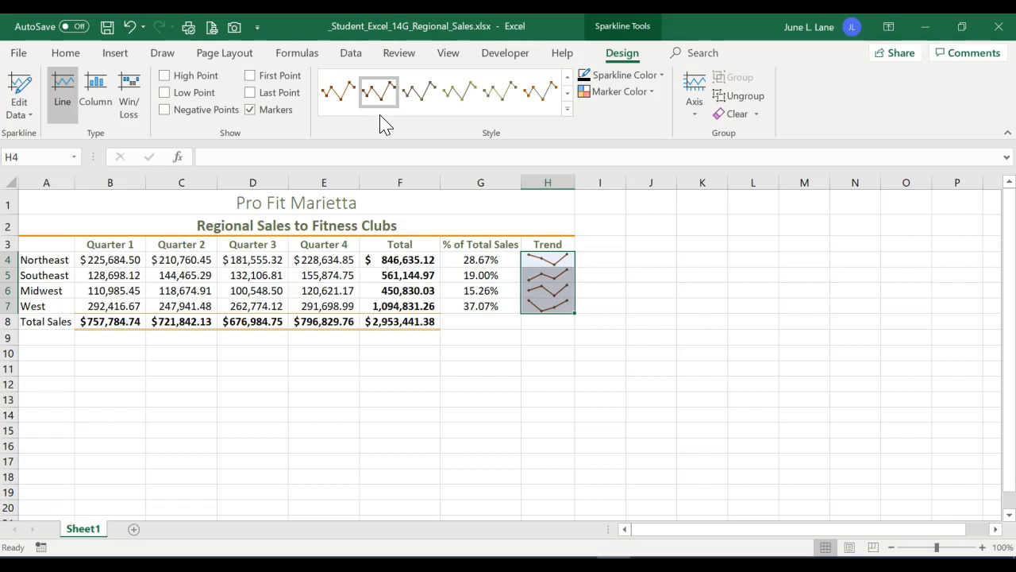
# - Insert the recommended Clustered Column chart for A3:E7 that groups the quarters by region
pyautogui.click(56, 246)
pyautogui.moveTo(55, 246); pyautogui.dragTo(301, 304)
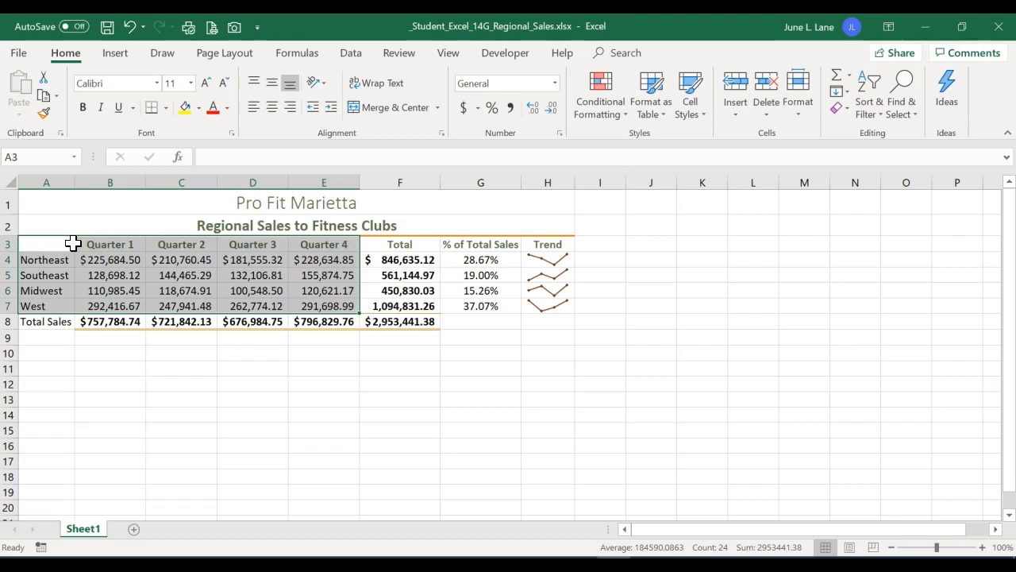
pyautogui.click(116, 54)
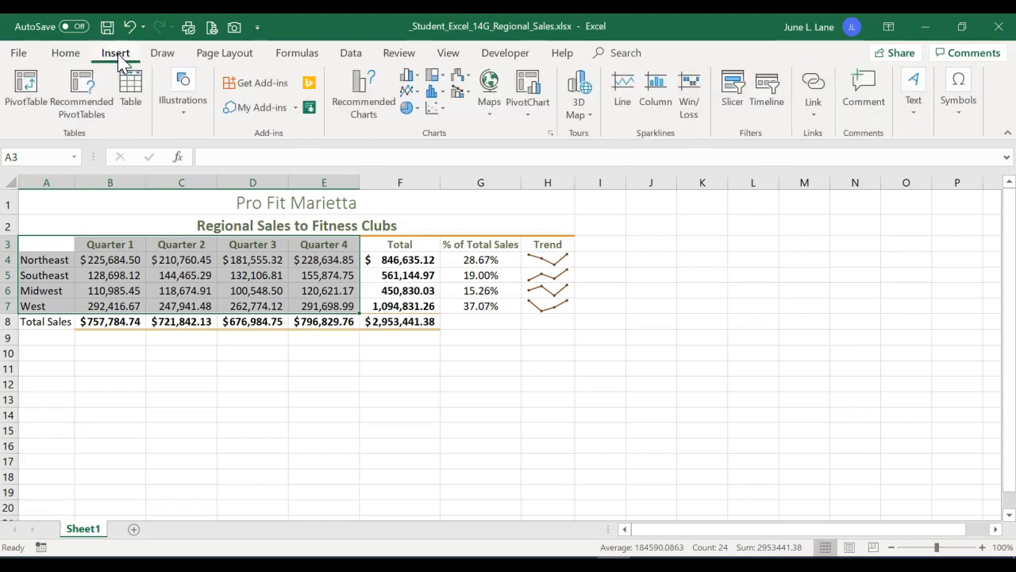
pyautogui.click(371, 116)
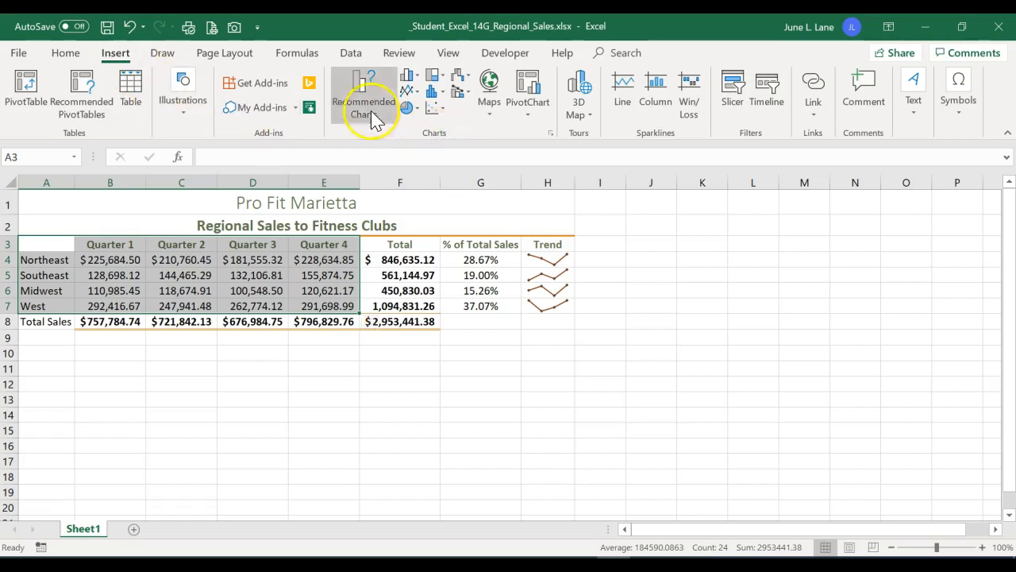
pyautogui.click(365, 108)
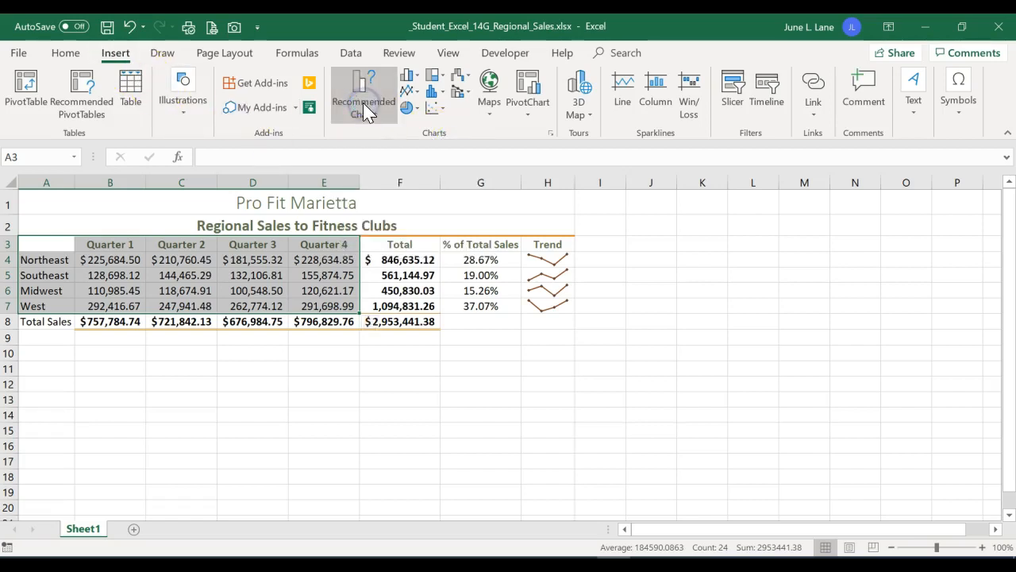
pyautogui.moveTo(383, 57); pyautogui.dragTo(523, 50)
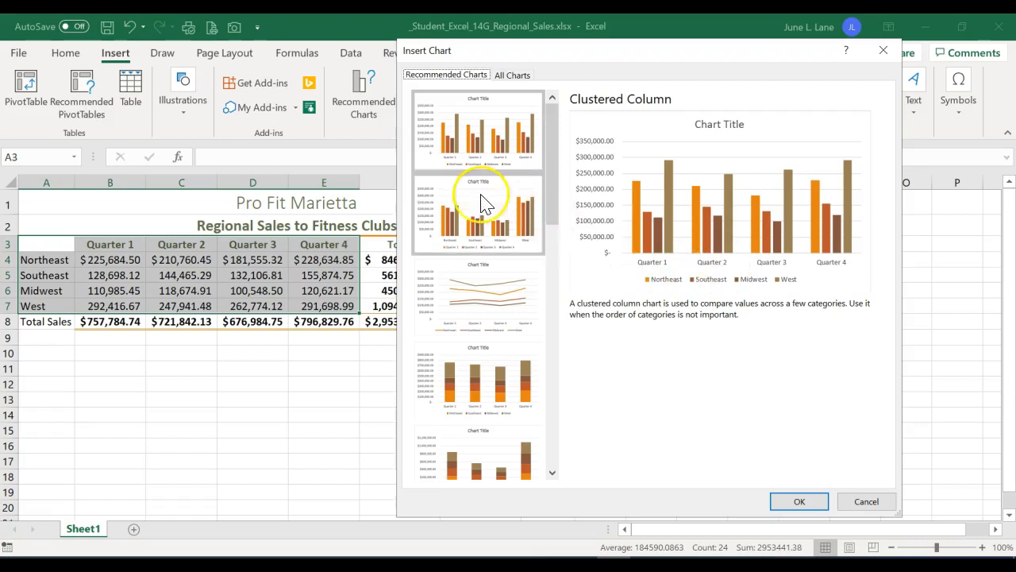
pyautogui.click(459, 201)
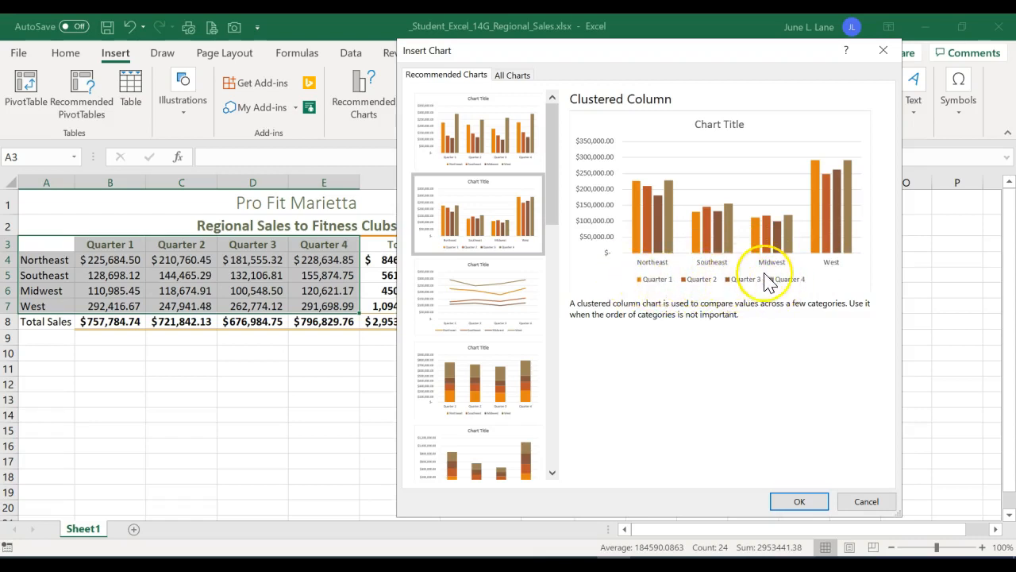
pyautogui.click(800, 503)
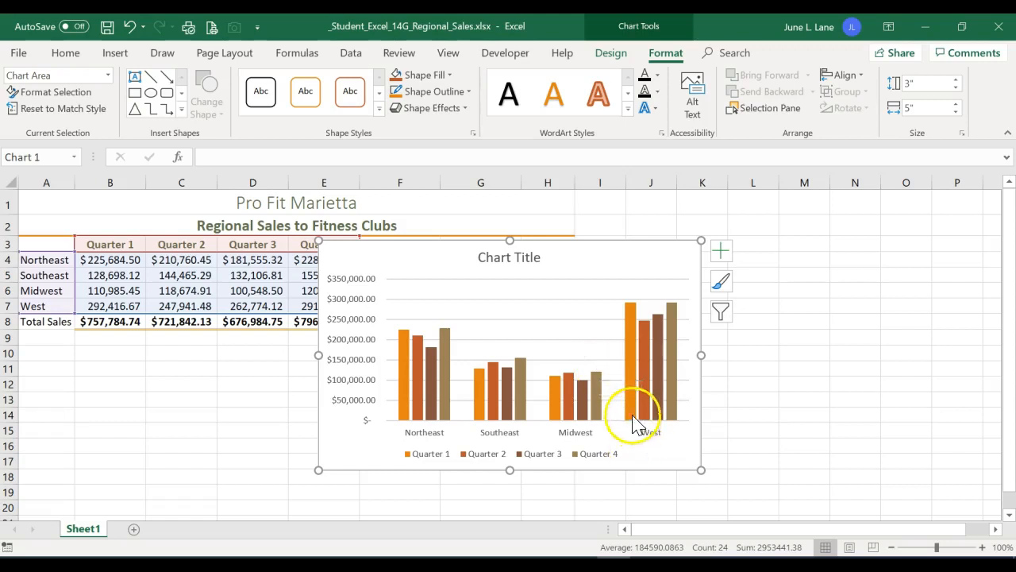
# - Apply the chart style with the dark gray background to the column chart and change its colors to Colorful Palette 3
pyautogui.click(597, 254)
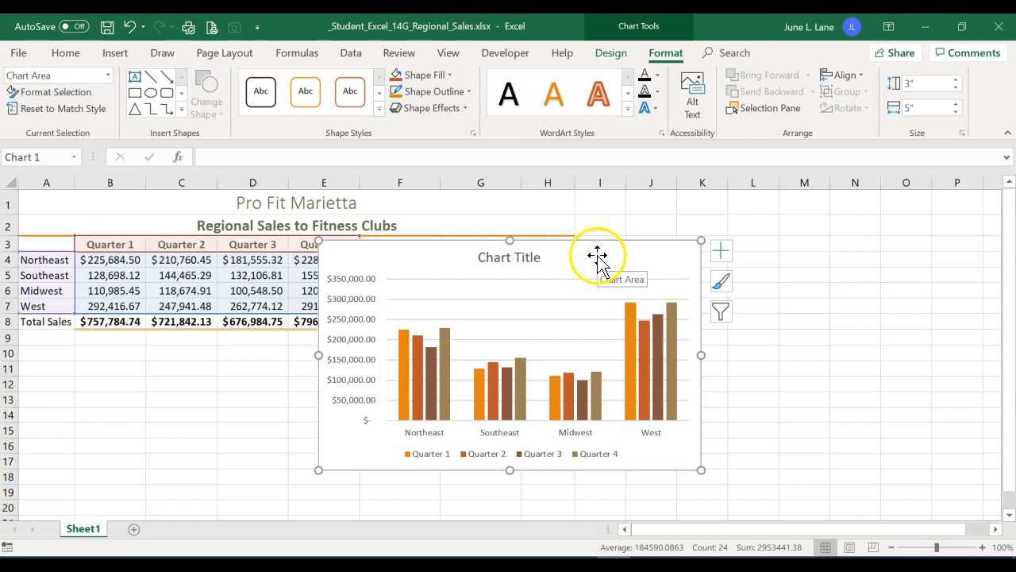
pyautogui.click(616, 56)
pyautogui.click(660, 52)
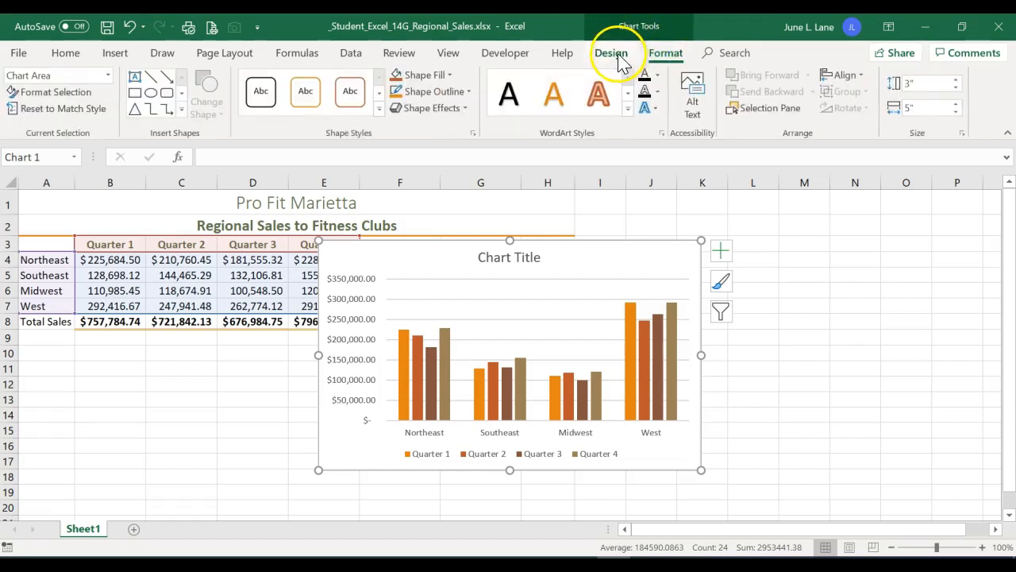
pyautogui.click(618, 55)
pyautogui.click(663, 52)
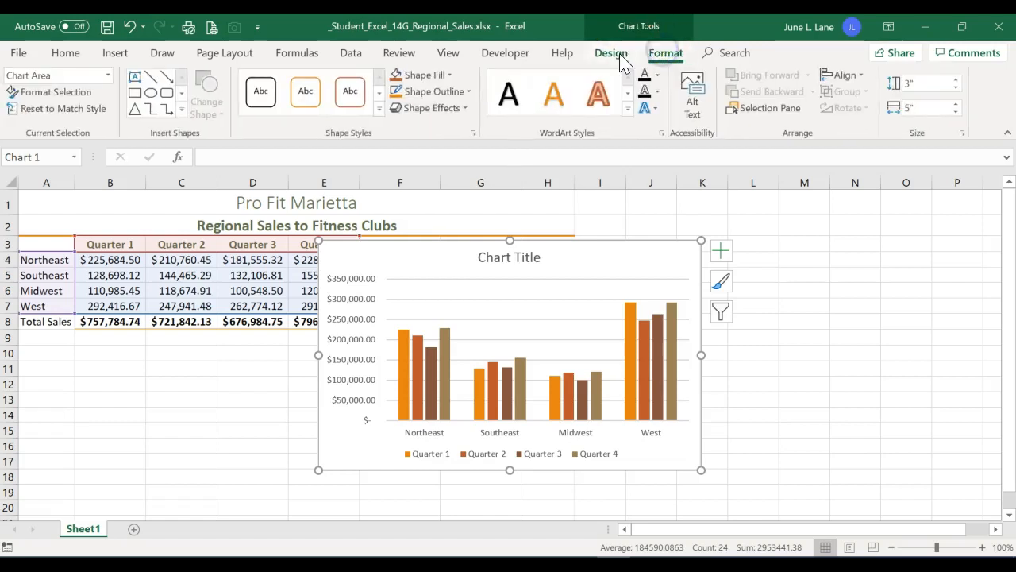
pyautogui.click(619, 56)
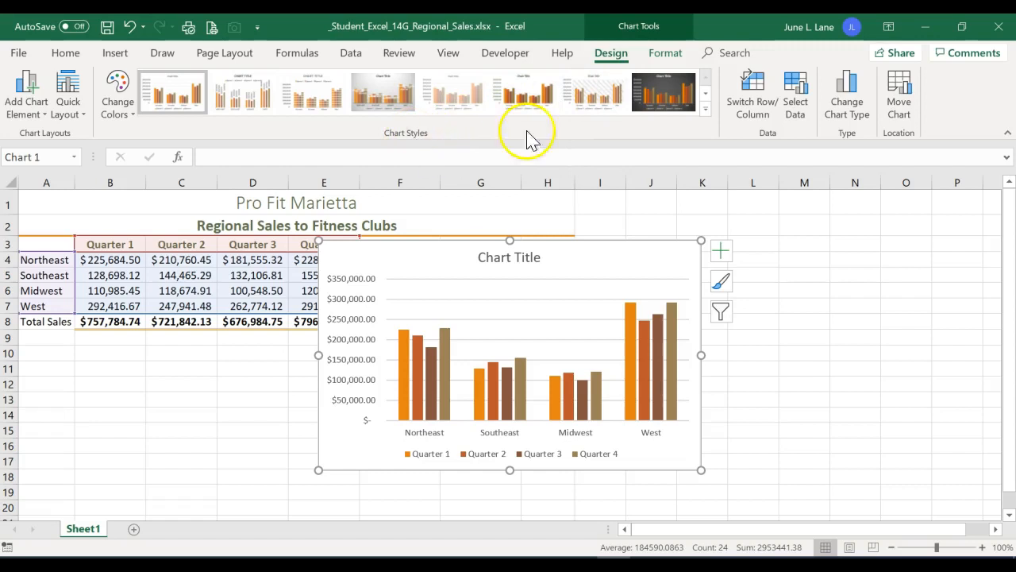
pyautogui.click(706, 109)
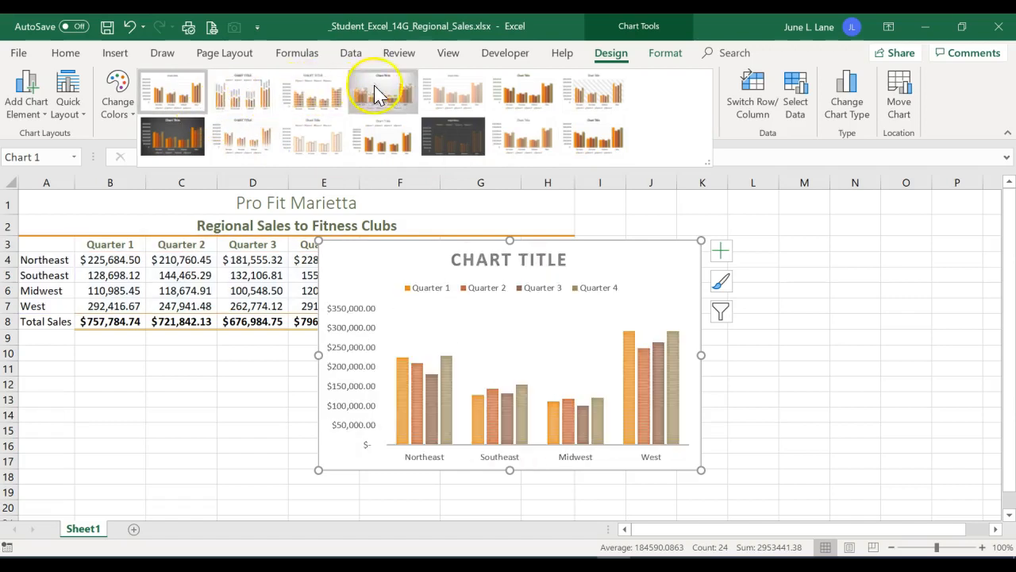
pyautogui.click(185, 140)
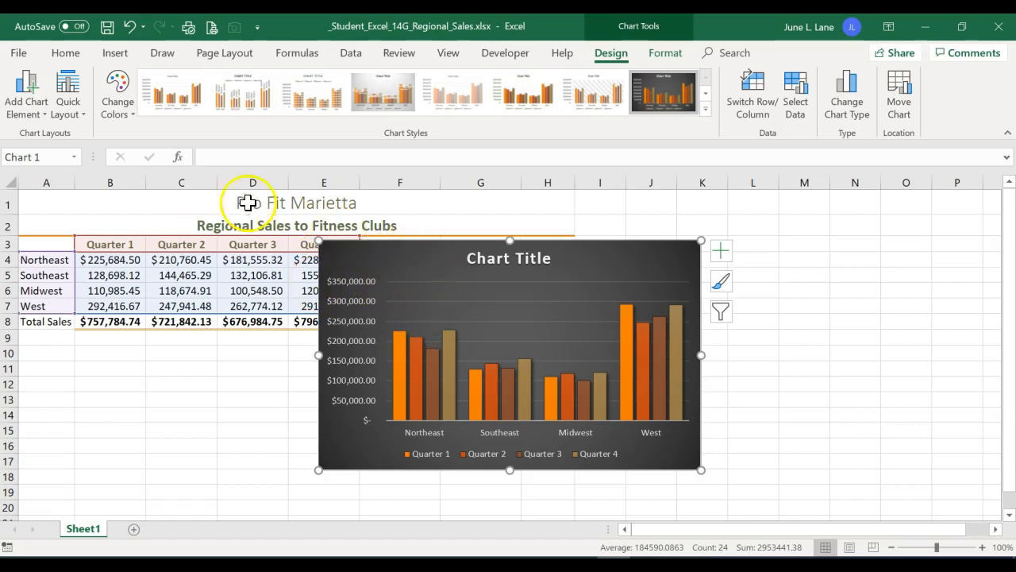
pyautogui.click(122, 116)
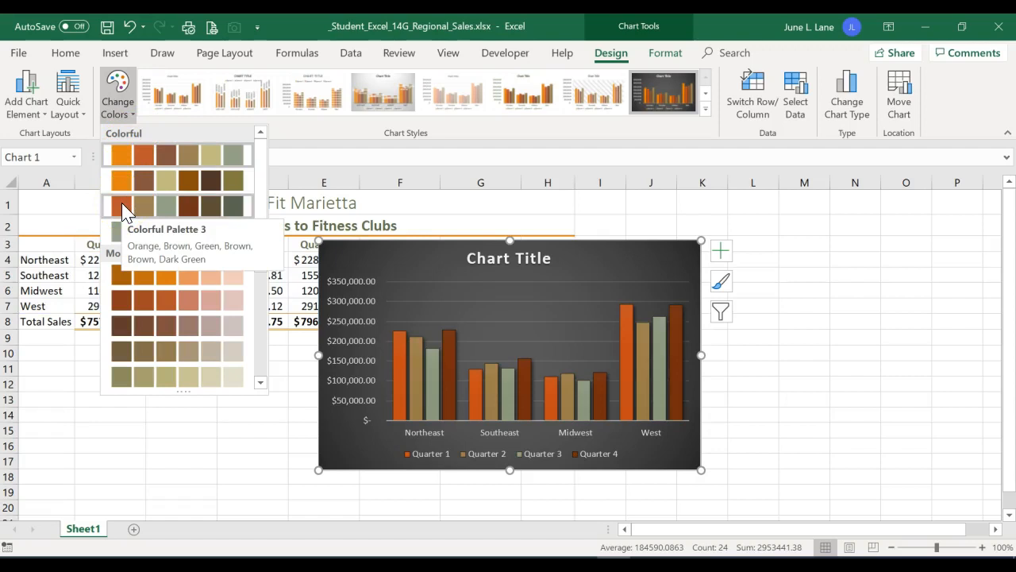
pyautogui.click(121, 204)
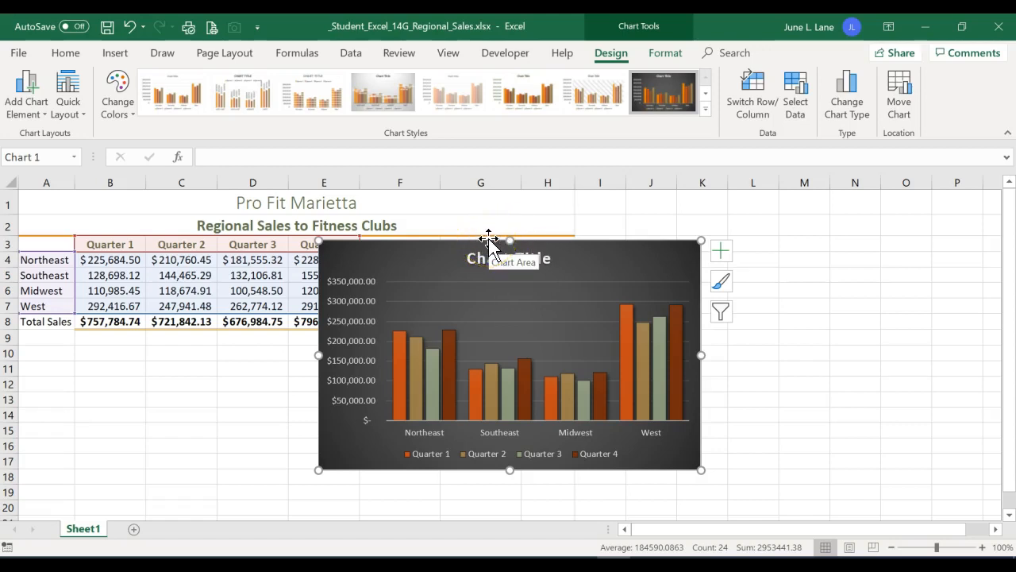
# - Move the column chart below the sales data so its upper edge sits at the top of row 10
pyautogui.moveTo(488, 238)
pyautogui.mouseDown()
pyautogui.moveTo(484, 254)
pyautogui.moveTo(433, 283)
pyautogui.moveTo(359, 254)
pyautogui.moveTo(327, 335)
pyautogui.moveTo(315, 347)
pyautogui.moveTo(266, 350)
pyautogui.mouseUp()
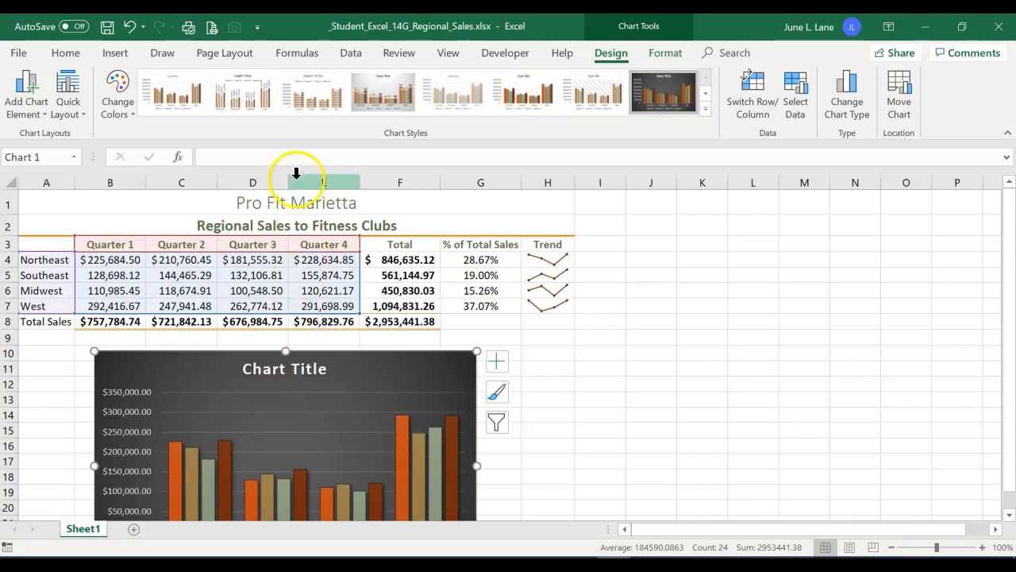
pyautogui.moveTo(267, 350); pyautogui.dragTo(273, 351)
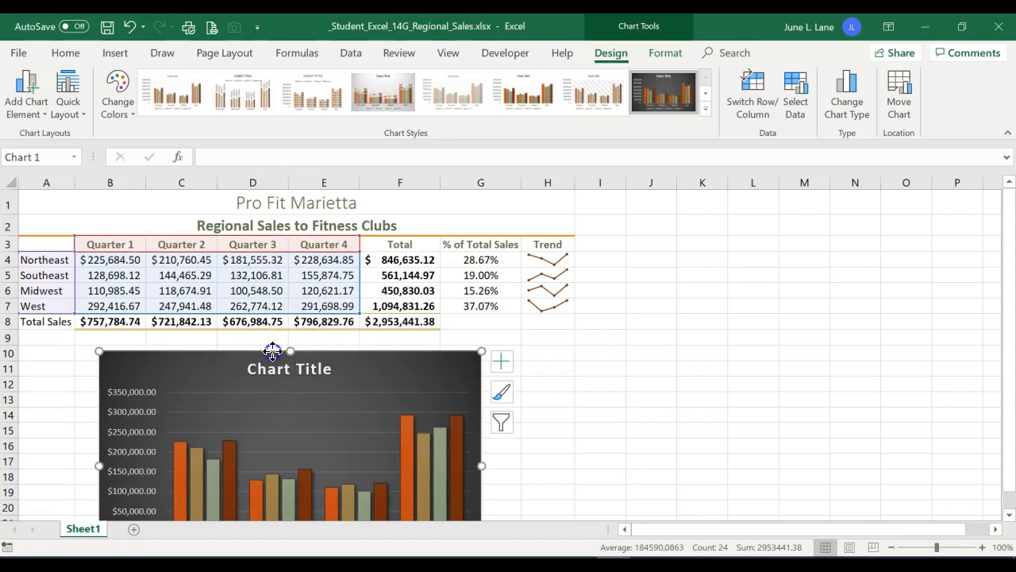
# - Nudge the column chart slightly left and fine-tune its vertical position so its upper edge sits at the top of row 10
pyautogui.press('Left')
pyautogui.press('Left')
pyautogui.press('Left')
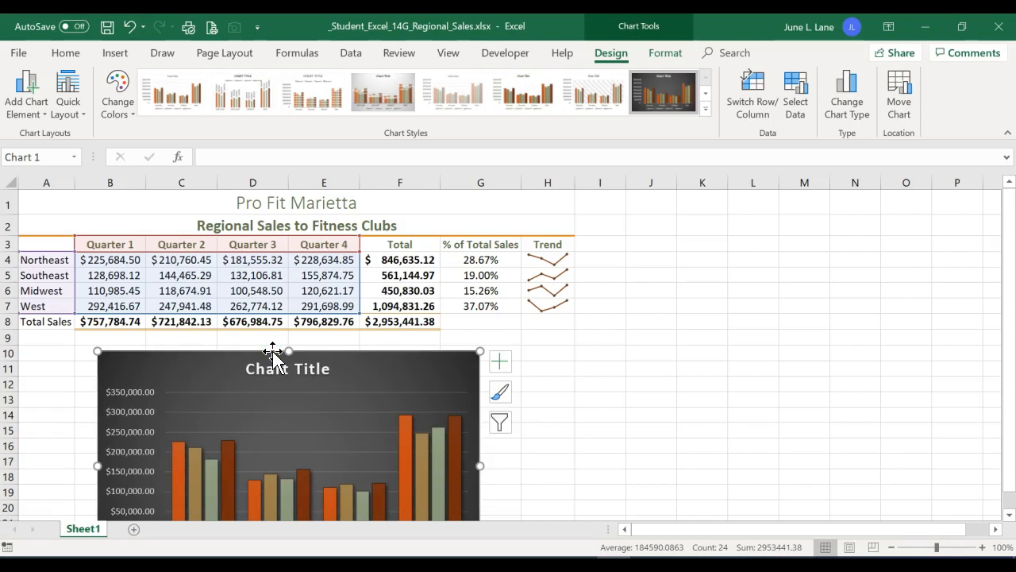
pyautogui.press('Left')
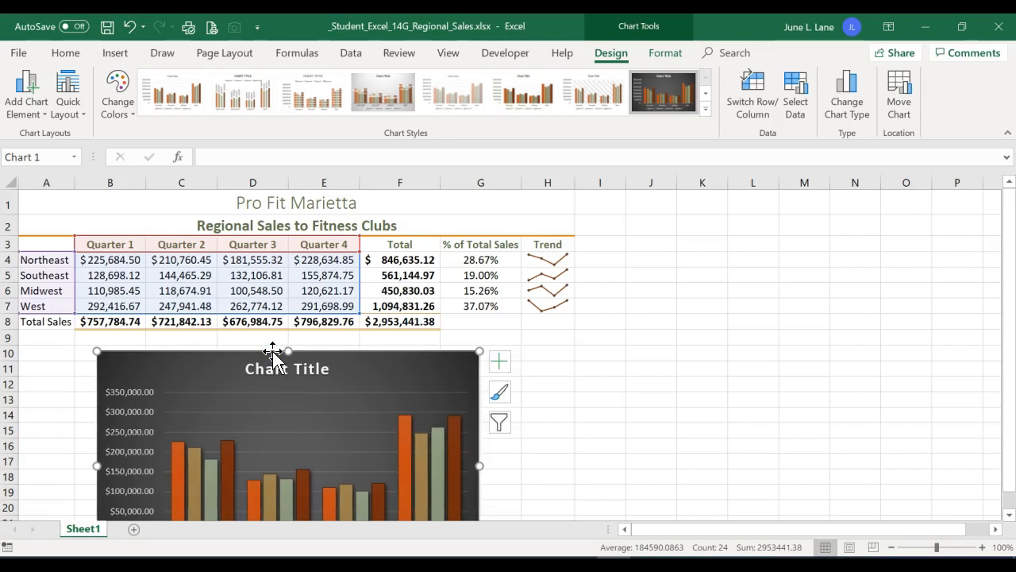
pyautogui.press('Down')
pyautogui.press('Down')
pyautogui.press('Down')
pyautogui.press('Down')
pyautogui.press('Down')
pyautogui.press('Down')
pyautogui.press('Down')
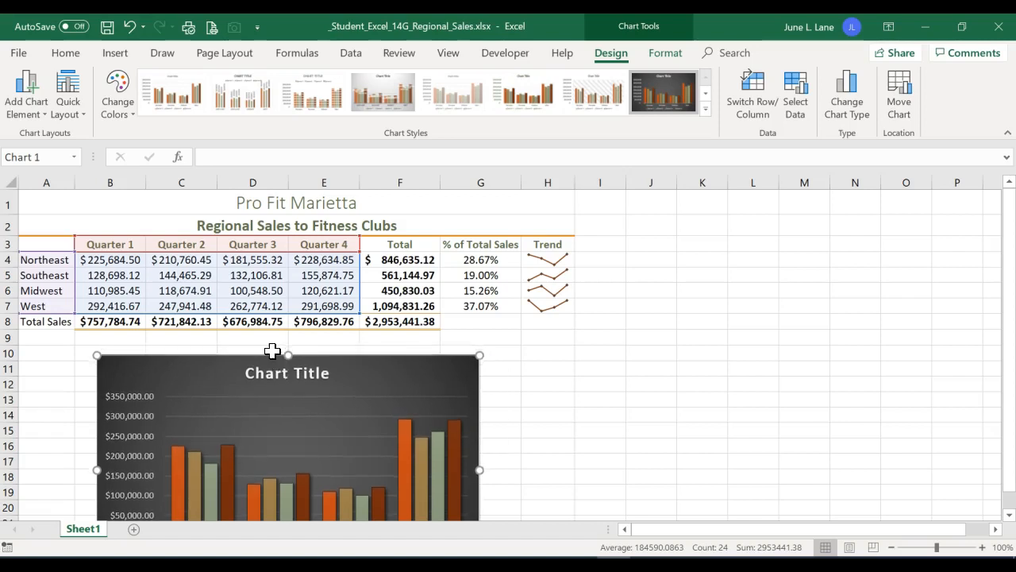
pyautogui.press('Down')
pyautogui.press('Down')
pyautogui.press('Down')
pyautogui.press('Left')
pyautogui.press('Down')
pyautogui.press('Down')
pyautogui.press('Down')
pyautogui.press('Down')
pyautogui.press('Down')
pyautogui.press('Up')
pyautogui.press('Up')
pyautogui.press('Up')
pyautogui.press('Up')
pyautogui.press('Up')
pyautogui.press('Up')
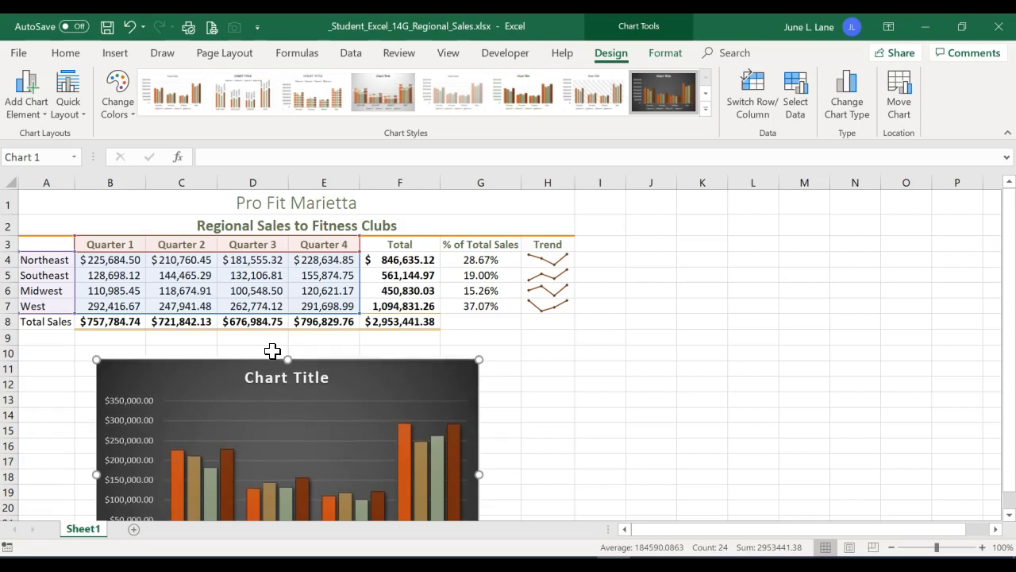
pyautogui.press('Up')
pyautogui.press('Up')
pyautogui.press('Up')
pyautogui.press('Up')
pyautogui.press('Up')
pyautogui.press('Up')
pyautogui.press('Up')
pyautogui.press('Up')
pyautogui.press('Up')
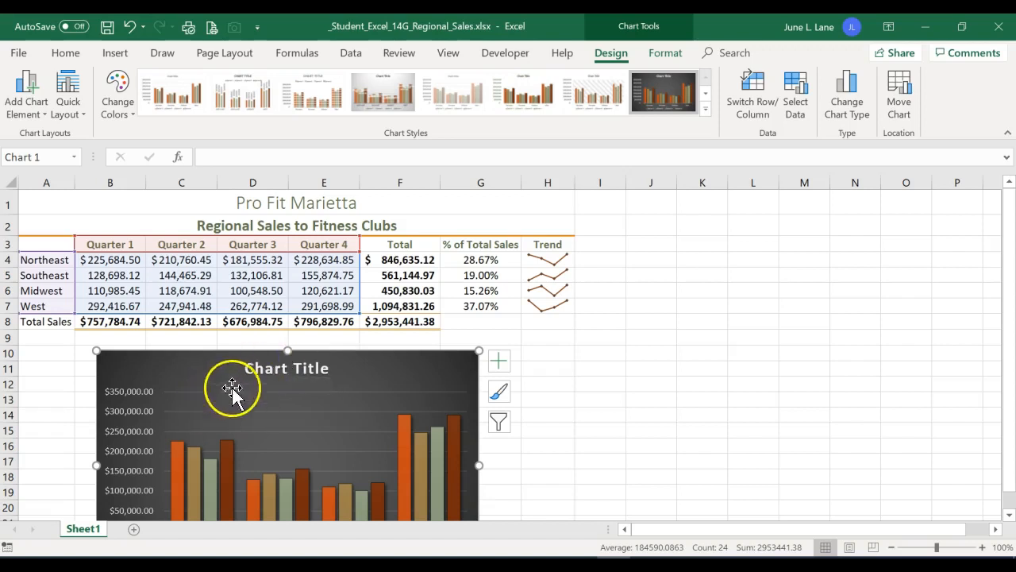
# - Replace the placeholder title of the column chart with Regional Sales to Fitness Clubs
pyautogui.click(278, 368)
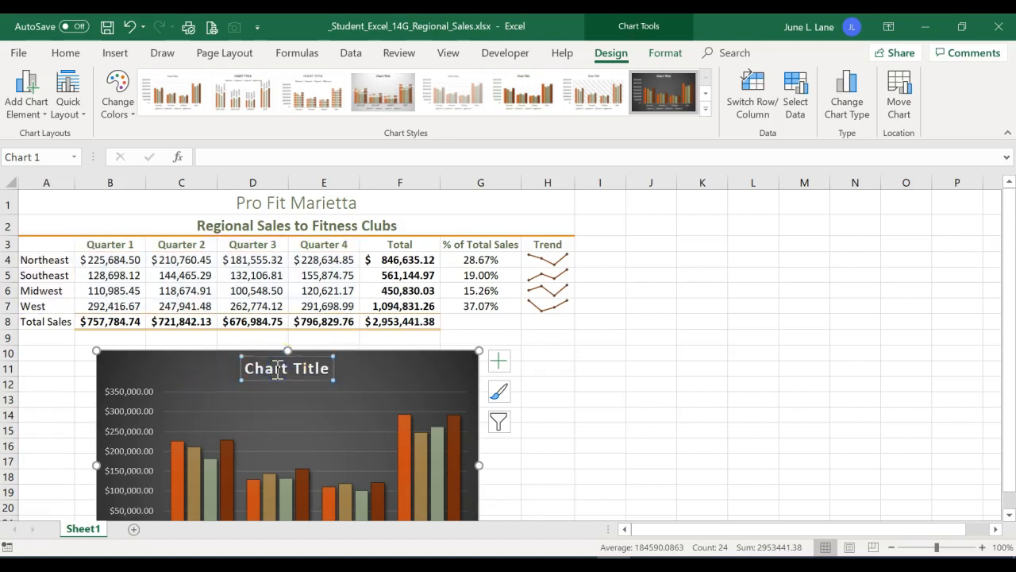
pyautogui.moveTo(249, 368); pyautogui.dragTo(322, 371)
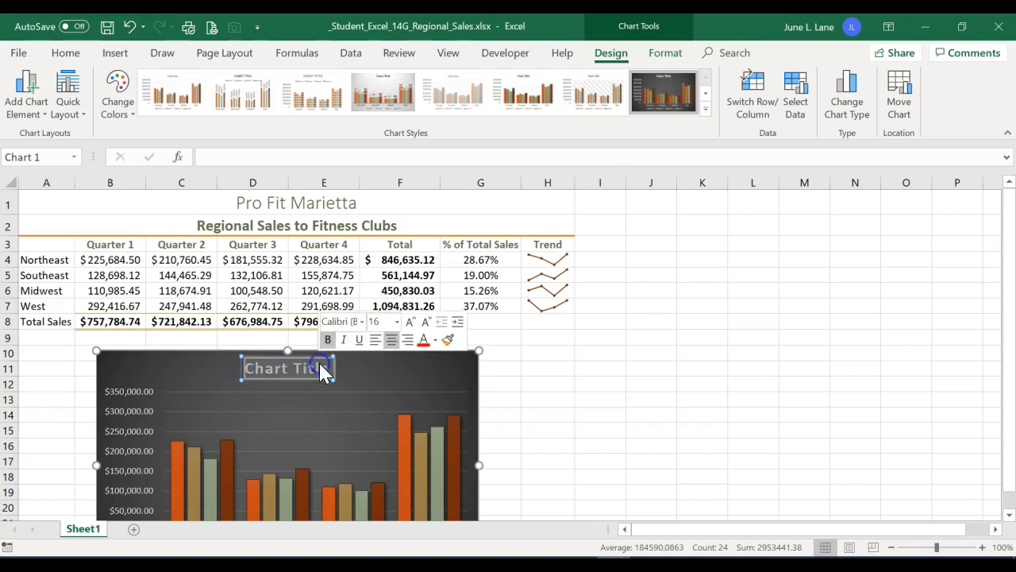
pyautogui.doubleClick(296, 370)
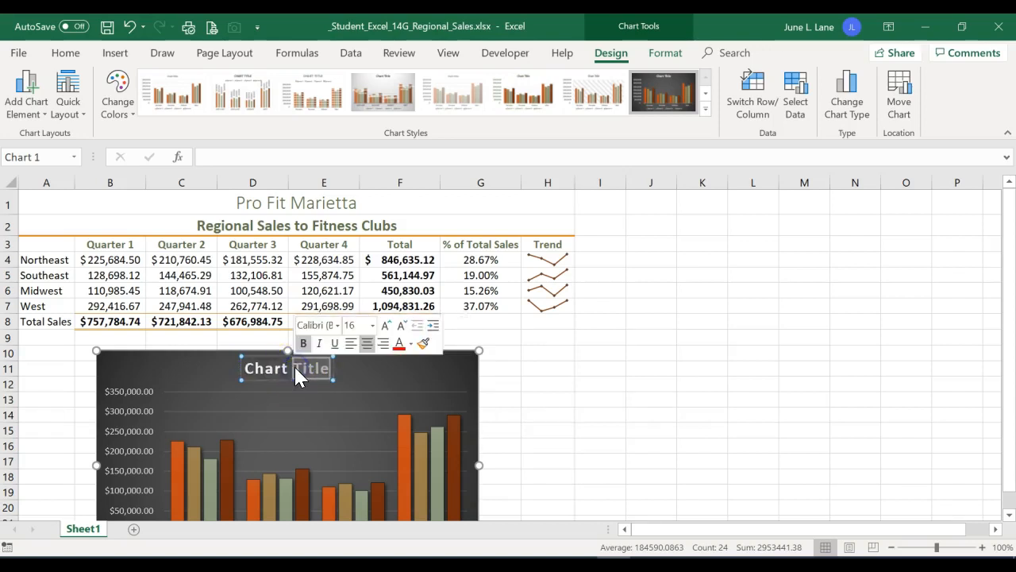
pyautogui.click(244, 368)
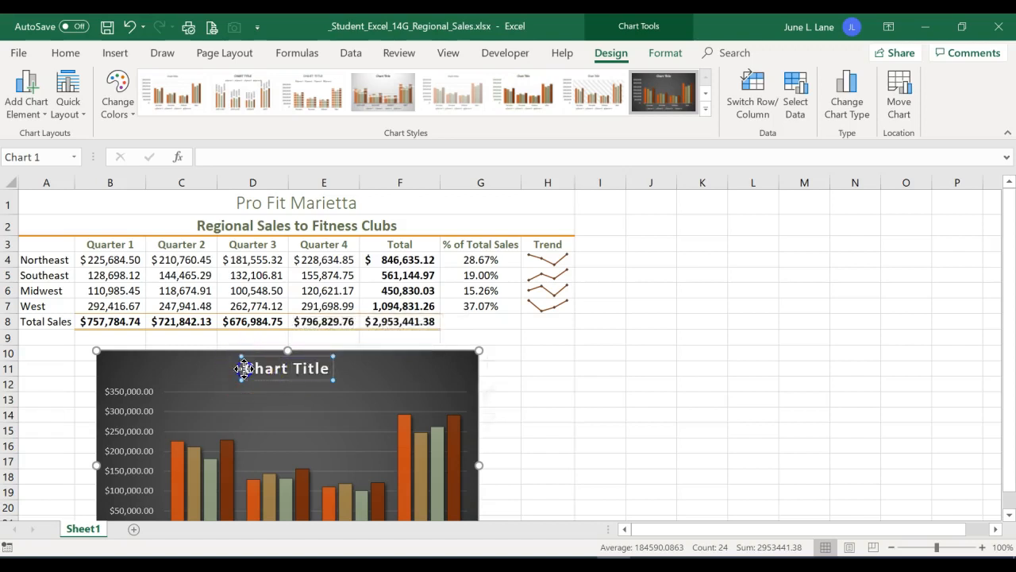
pyautogui.moveTo(245, 368); pyautogui.dragTo(310, 386)
pyautogui.click(307, 370)
pyautogui.click(288, 156)
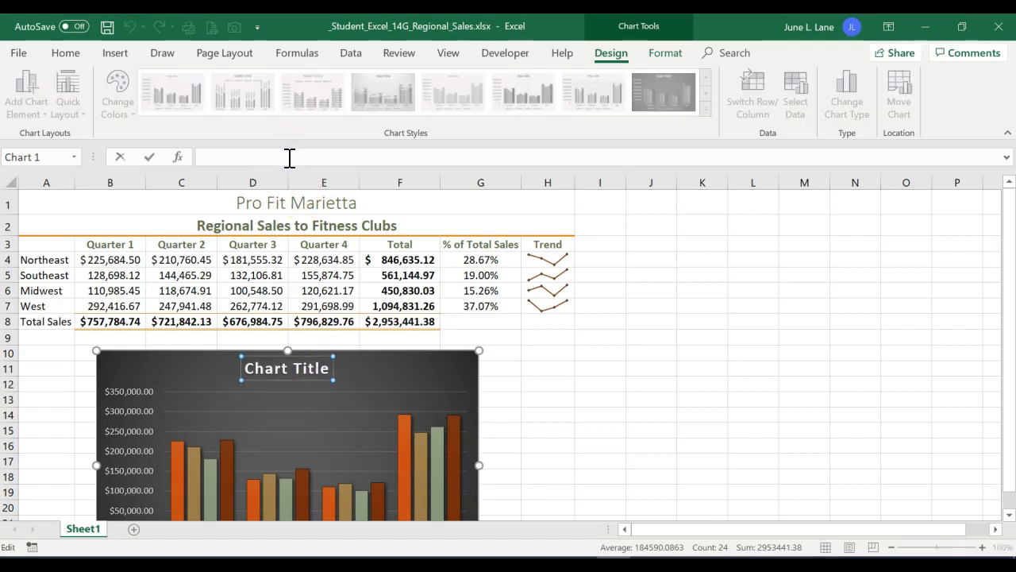
pyautogui.write('Regional Sales to Fitness Clubs')
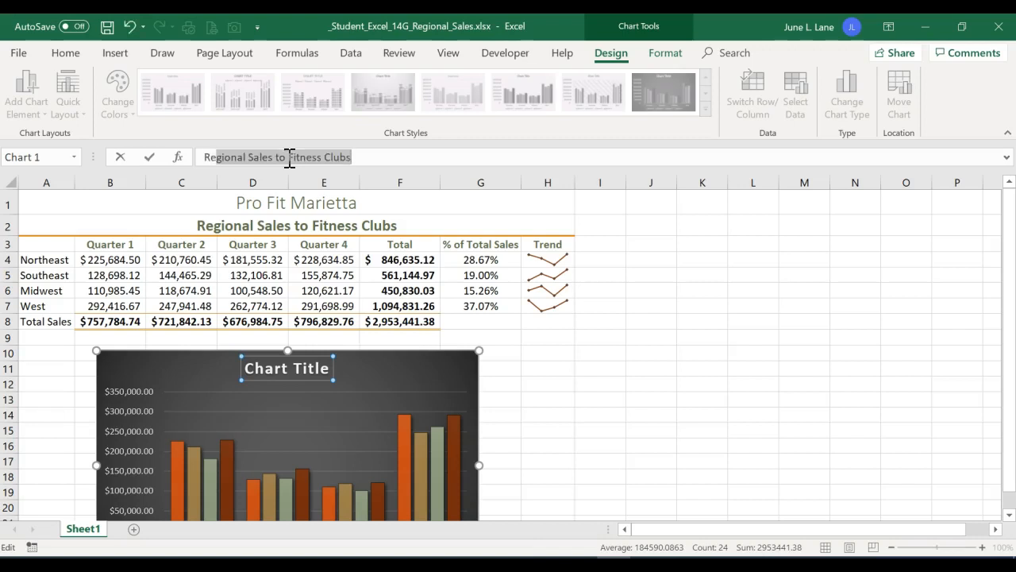
pyautogui.hotkey('shift', 'Right')
pyautogui.hotkey('shift', 'Right')
pyautogui.hotkey('shift', 'Right')
pyautogui.click(359, 156)
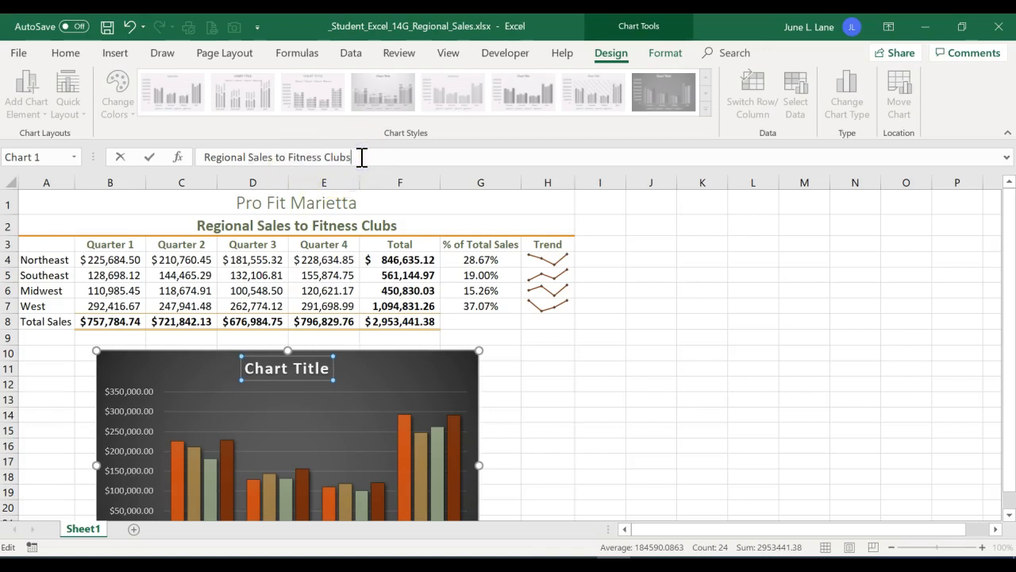
pyautogui.press('Return')
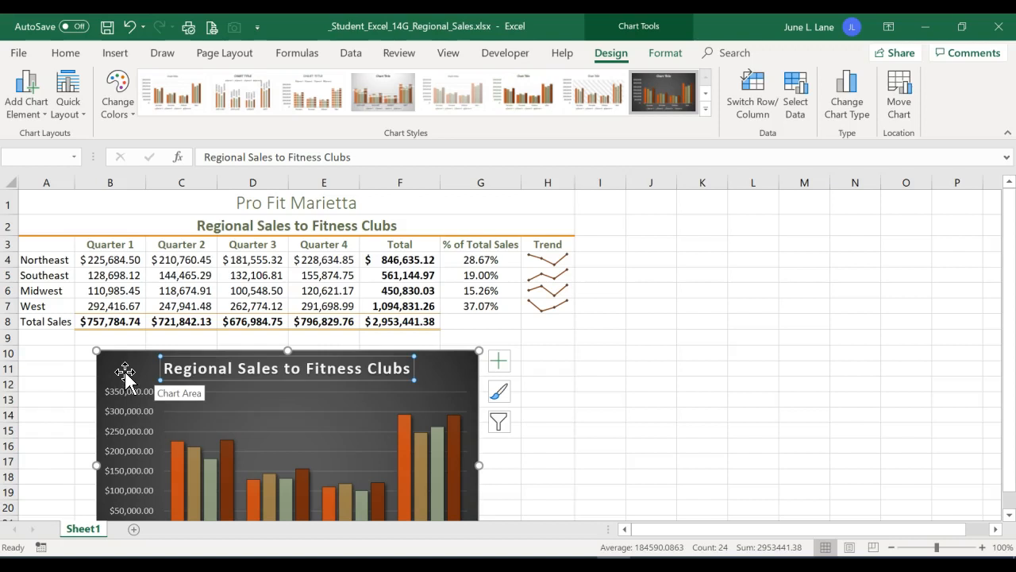
# - Compare the available commands with the chart deselected and selected, finishing with cell H11 selected
pyautogui.click(545, 366)
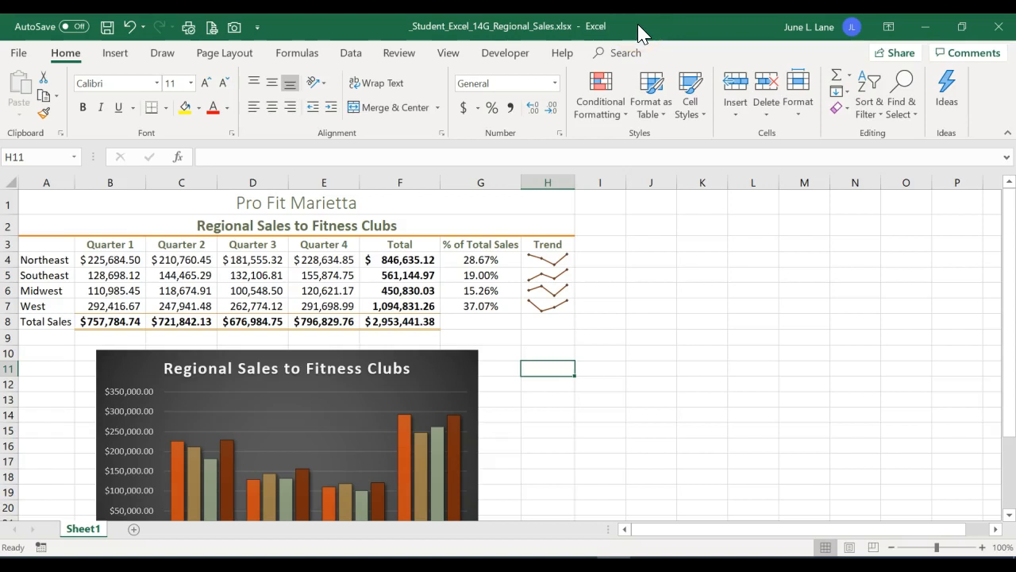
pyautogui.click(443, 362)
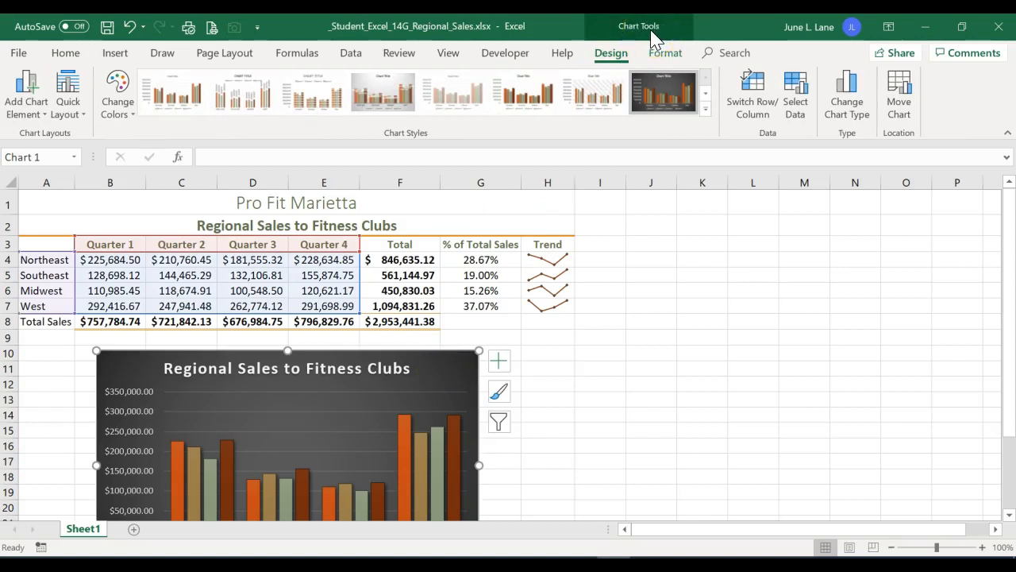
pyautogui.click(548, 368)
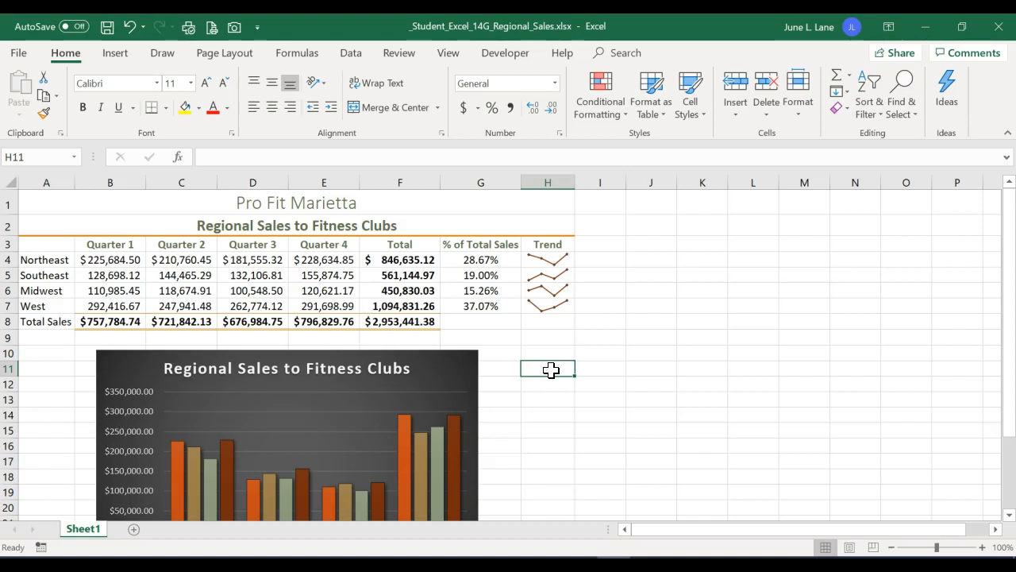
# - Set the page orientation to Landscape and center the worksheet horizontally on the page
pyautogui.click(248, 56)
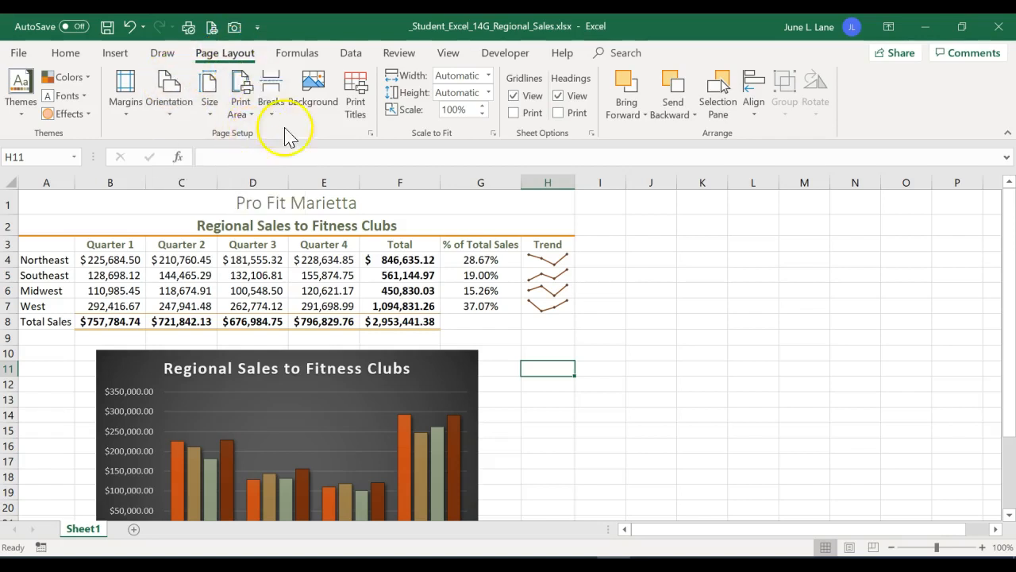
pyautogui.click(370, 133)
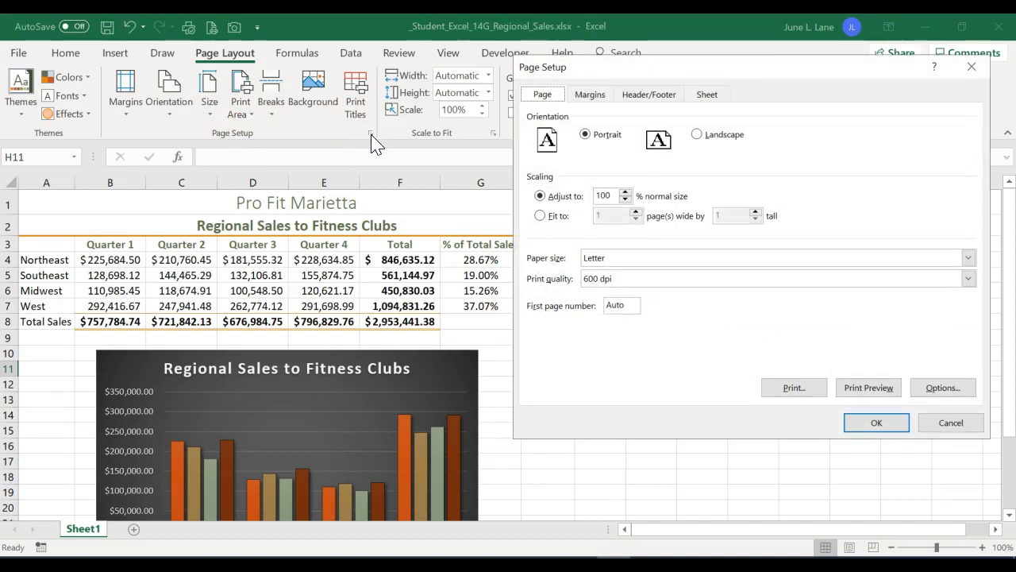
pyautogui.click(547, 95)
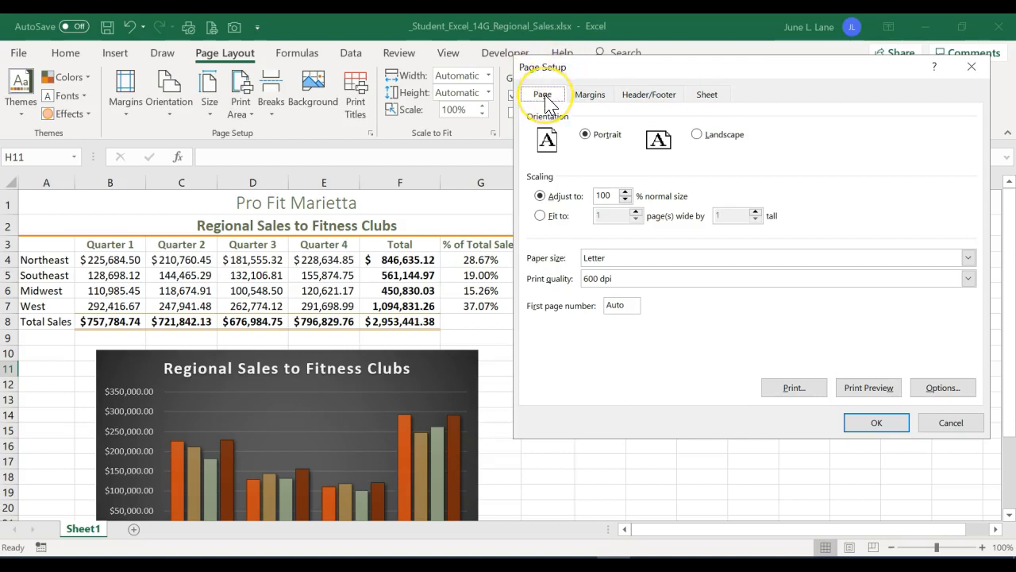
pyautogui.click(697, 135)
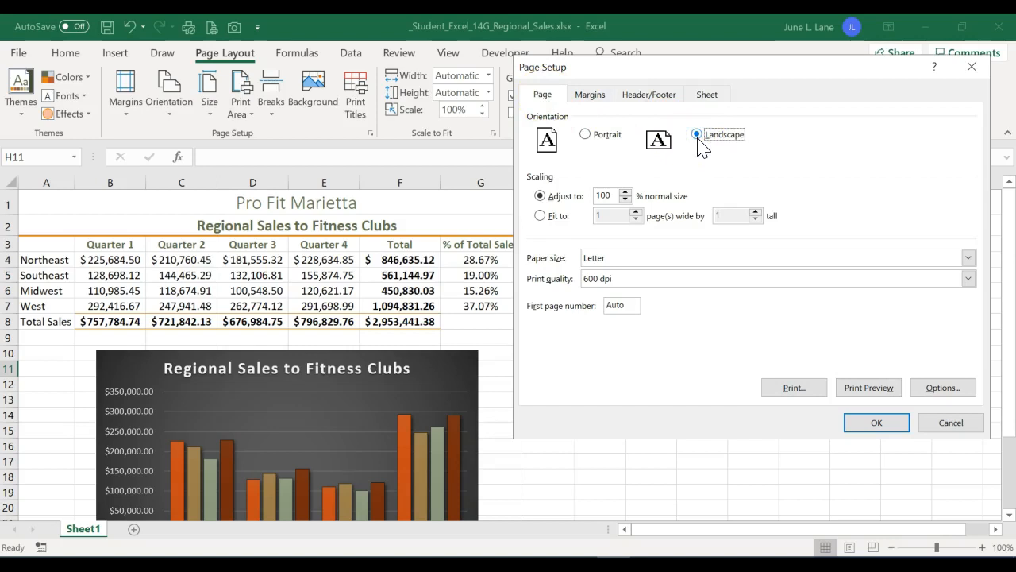
pyautogui.click(590, 97)
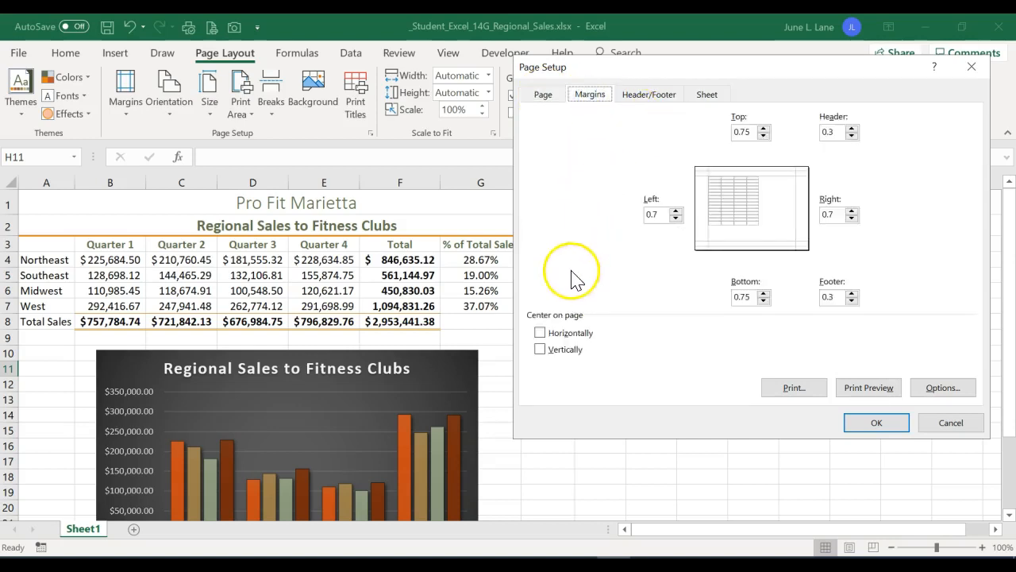
pyautogui.click(540, 333)
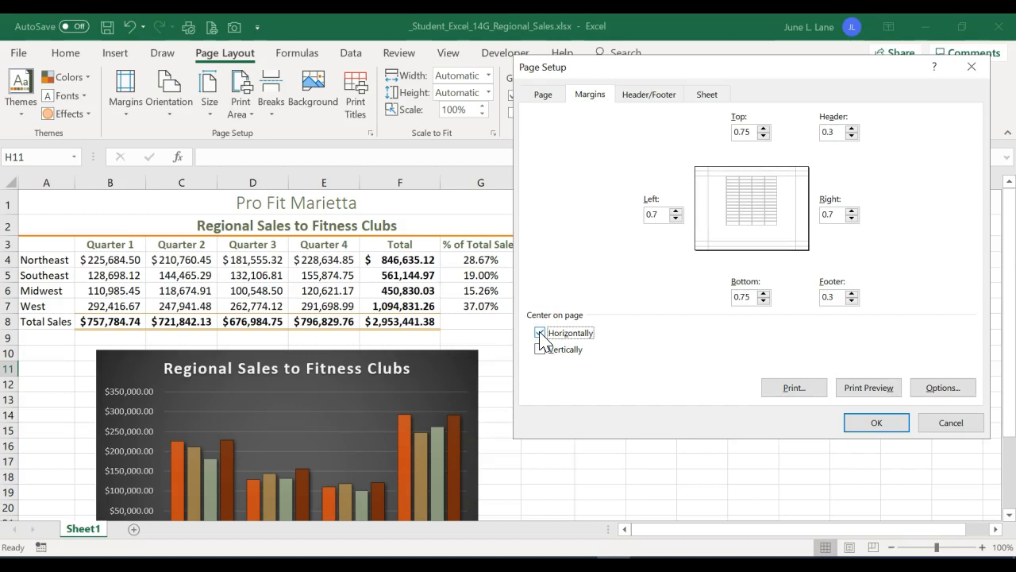
# - Add a custom footer with the file name in its left section and apply the page setup
pyautogui.click(643, 95)
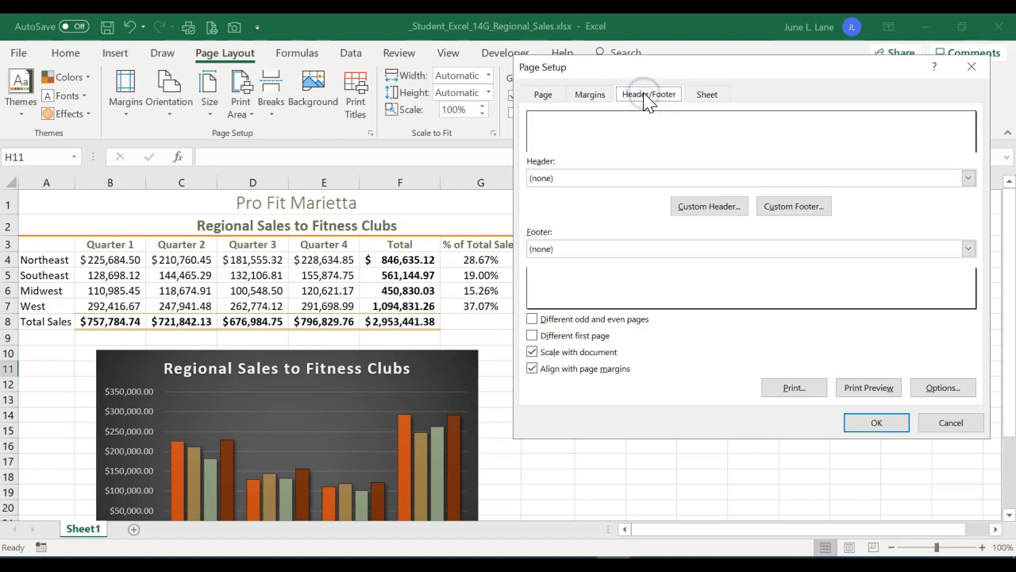
pyautogui.click(781, 209)
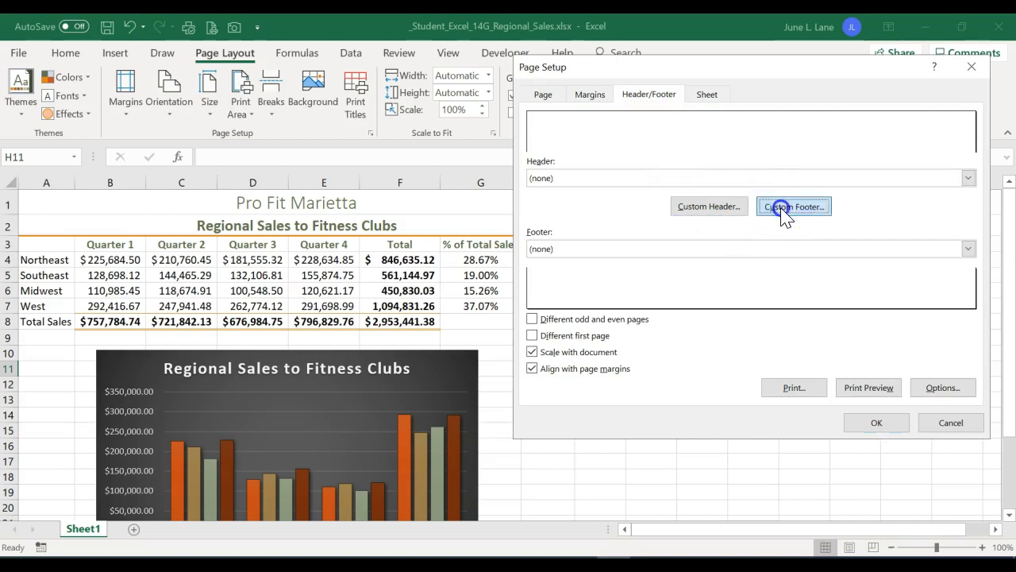
pyautogui.click(530, 302)
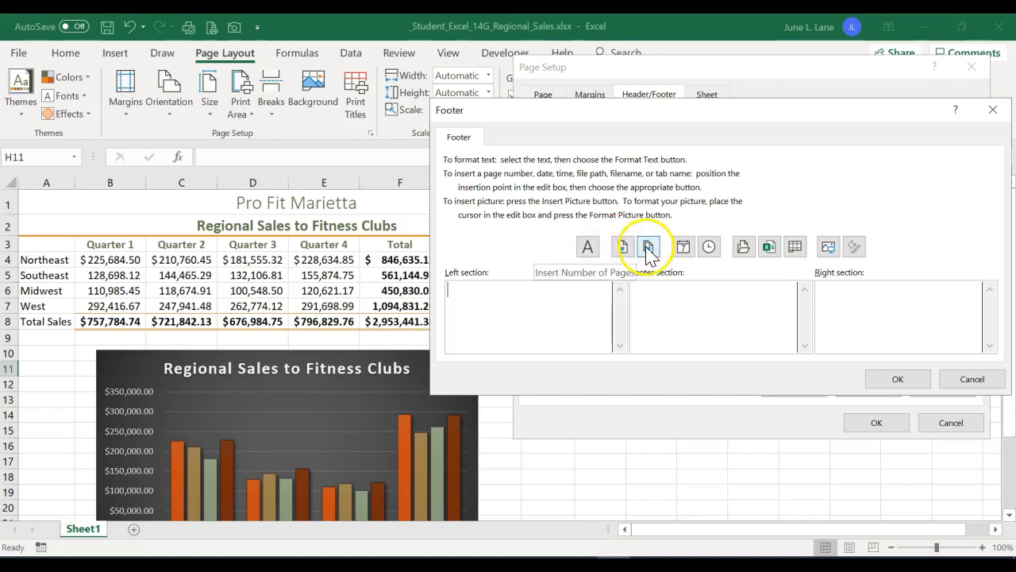
pyautogui.click(772, 253)
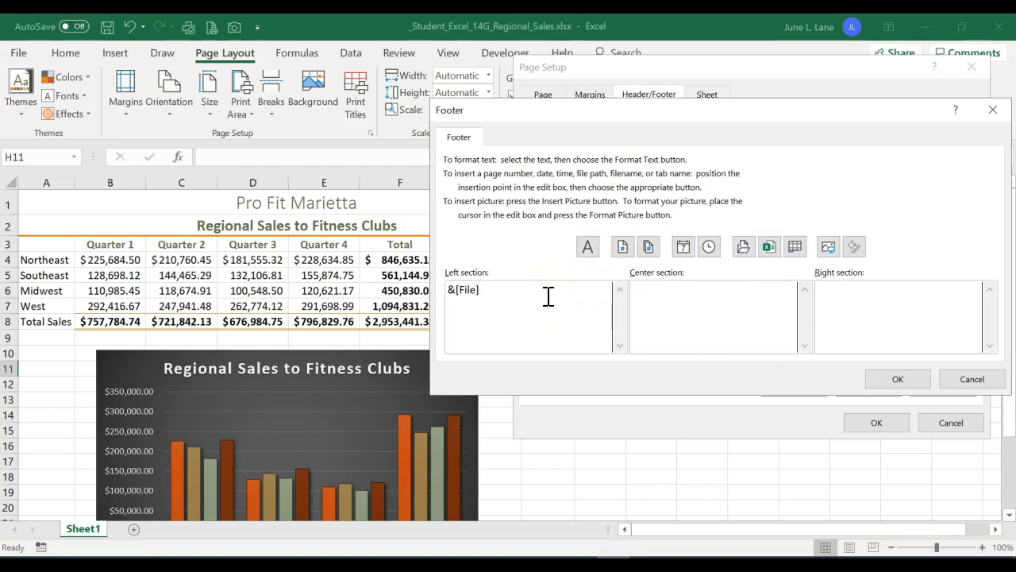
pyautogui.click(890, 380)
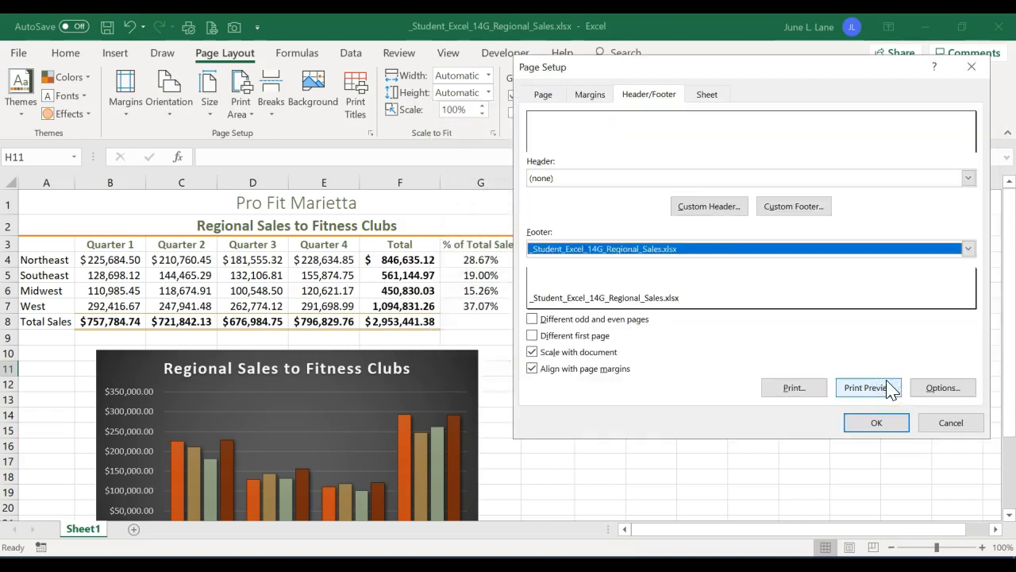
pyautogui.click(890, 425)
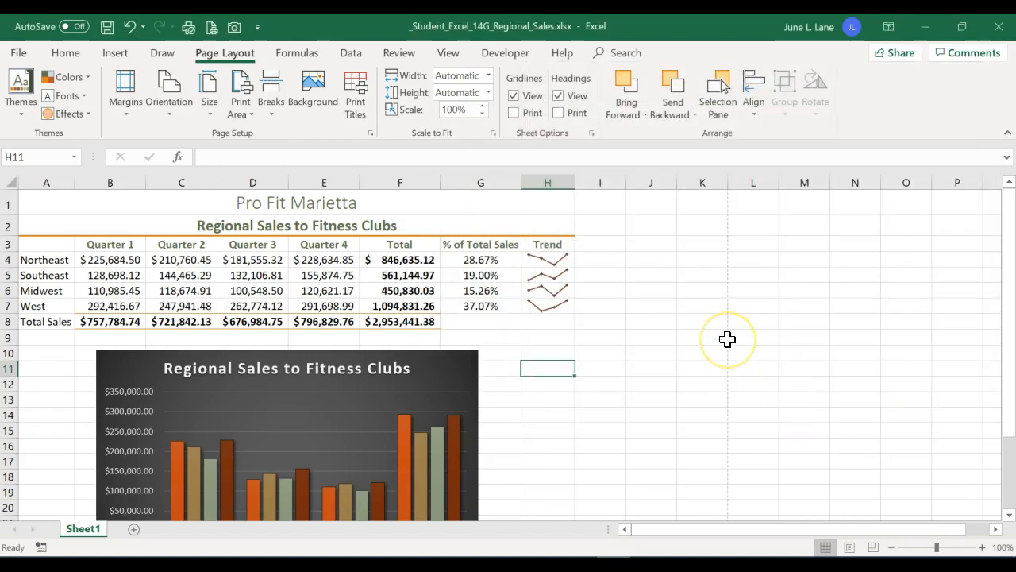
# - Check the worksheet's page layout in the print preview and return to the sheet
pyautogui.click(17, 52)
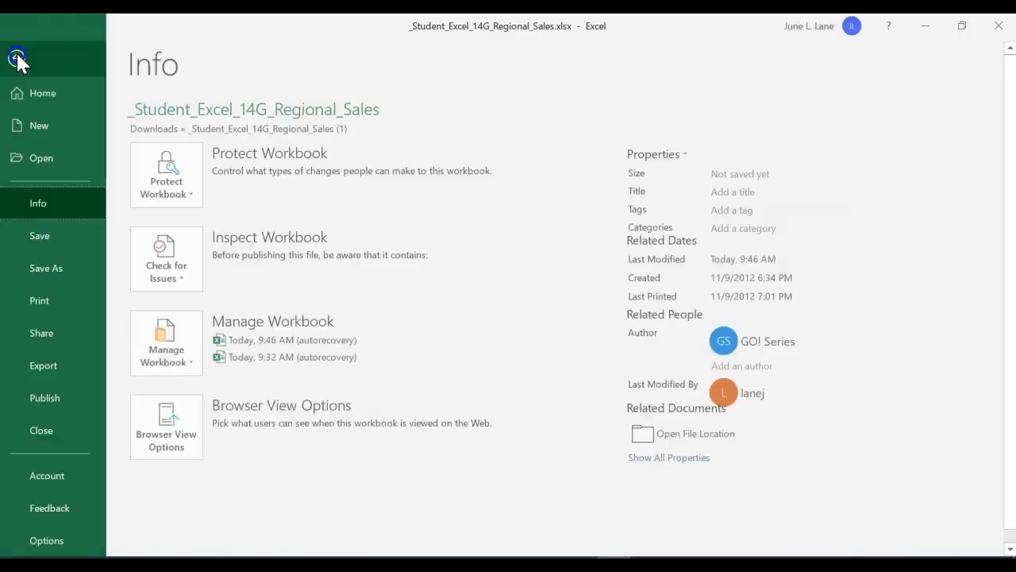
pyautogui.click(45, 305)
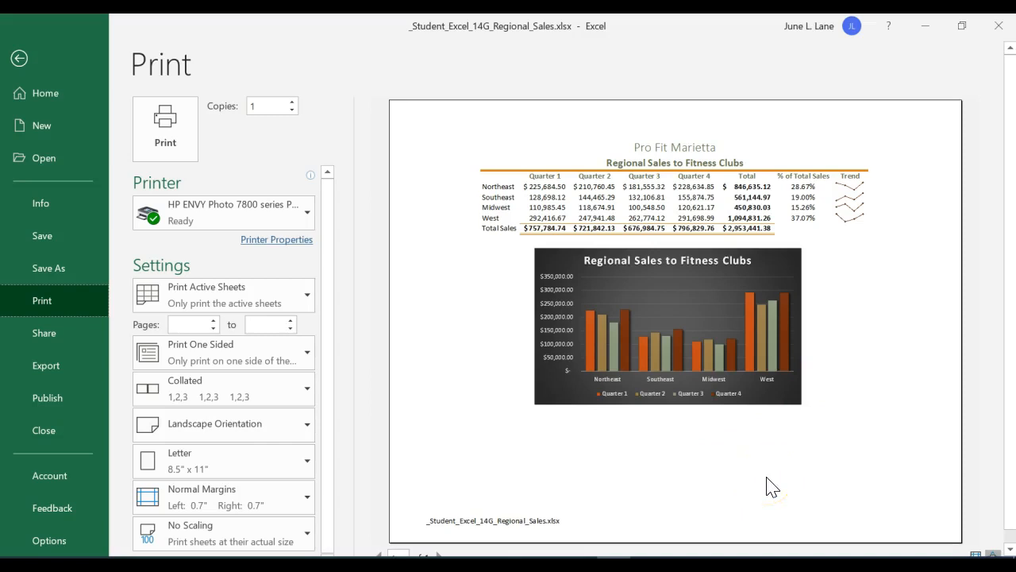
pyautogui.click(19, 58)
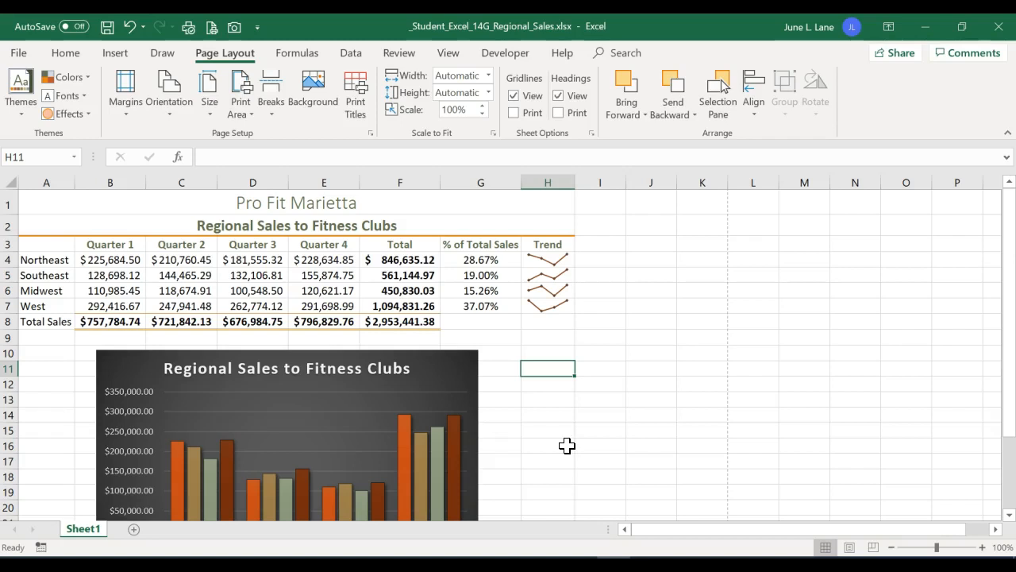
# - Show all document properties of the workbook and set the Tags to fitness clubs, regional sales
pyautogui.click(21, 56)
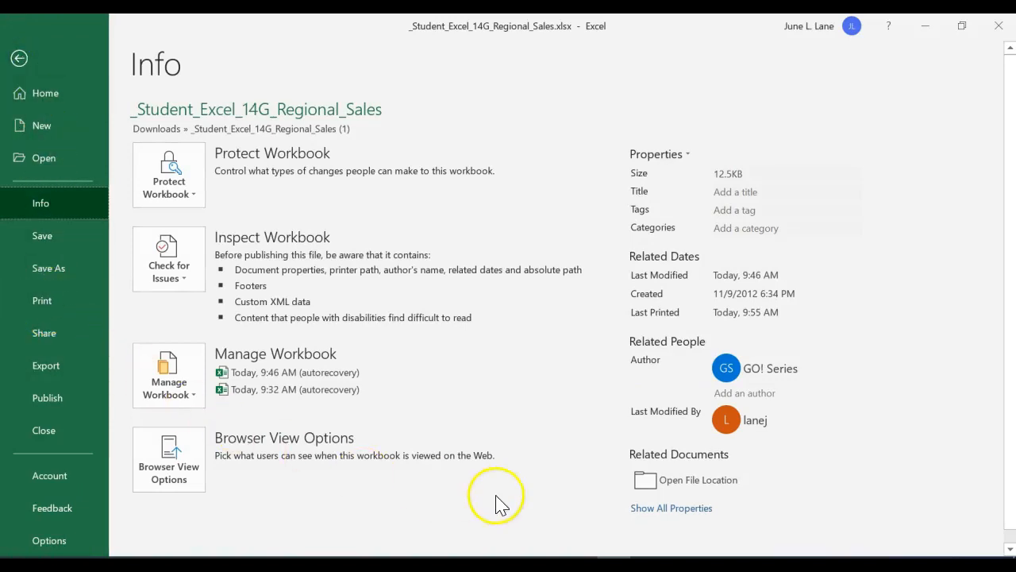
pyautogui.click(642, 508)
pyautogui.click(727, 210)
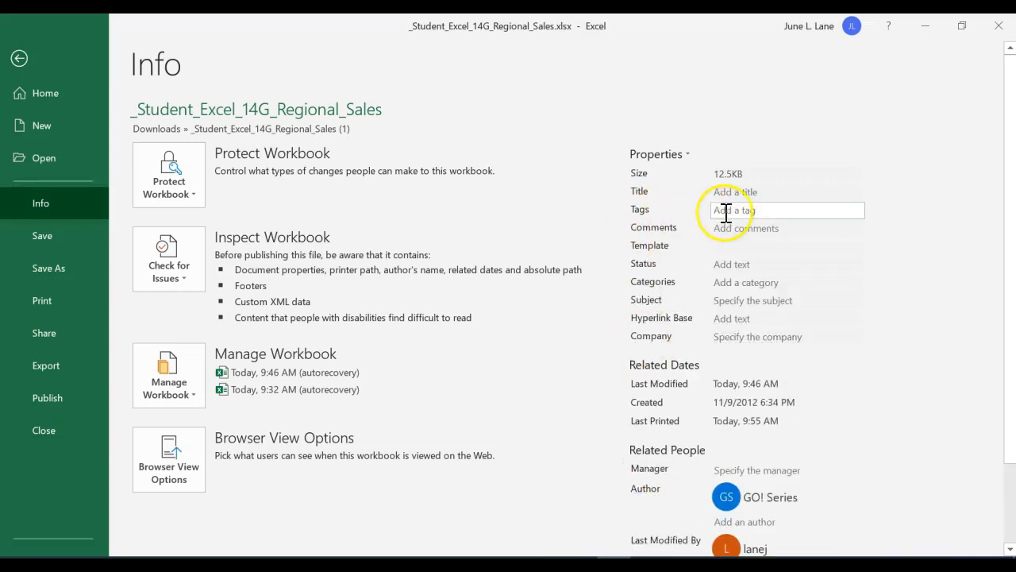
pyautogui.write('fitness clubs')
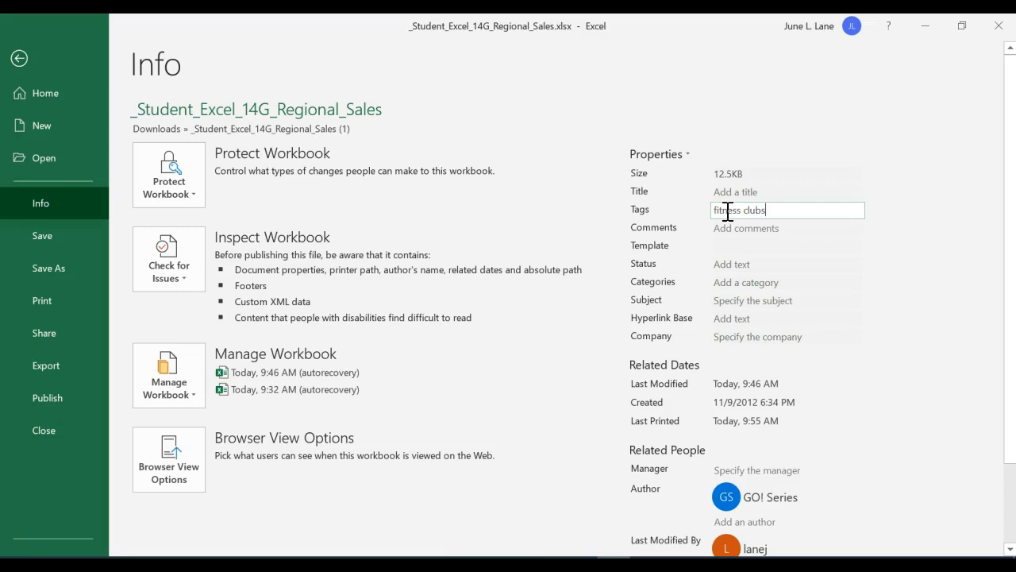
pyautogui.write(', regional sales')
# - Set the workbook's Subject document property to cisc110
pyautogui.click(716, 299)
pyautogui.write('cis')
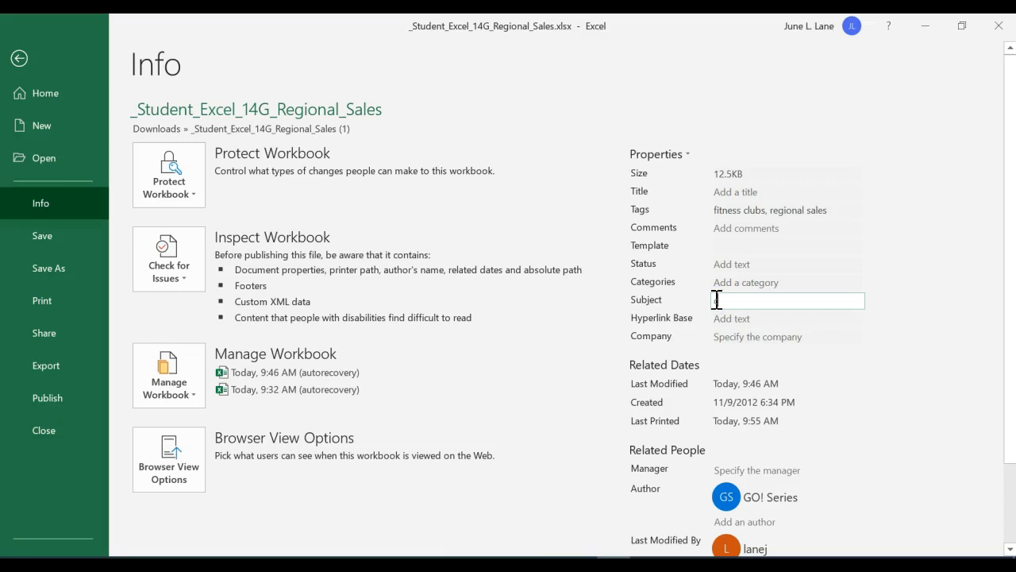
pyautogui.write('c110')
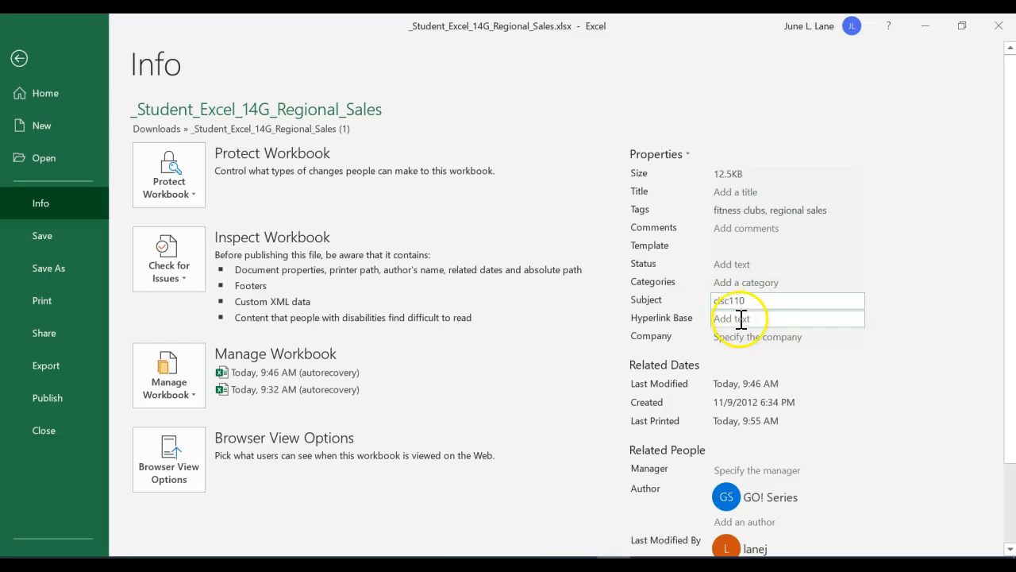
pyautogui.scroll(-1, 893, 451)
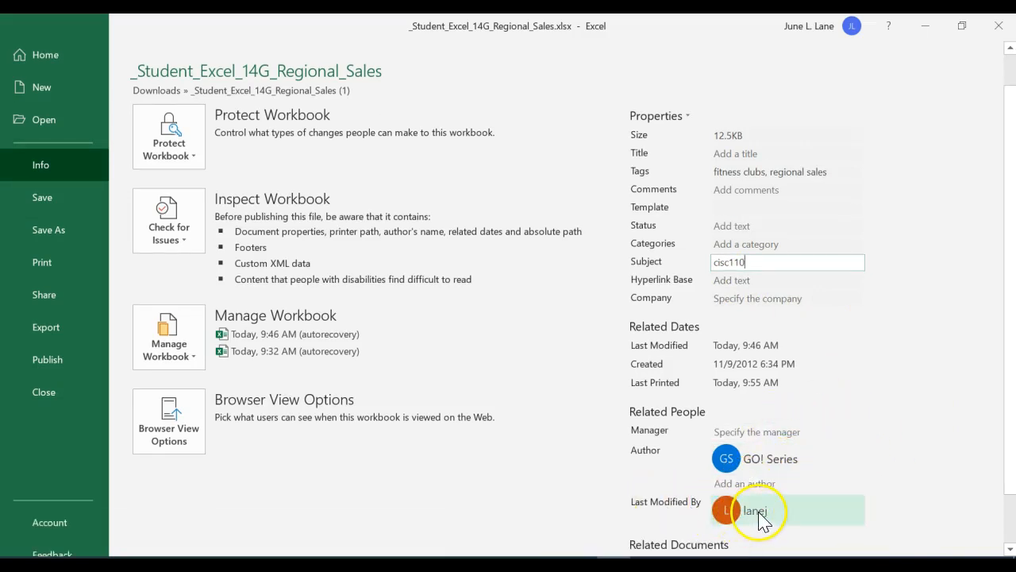
pyautogui.click(880, 457)
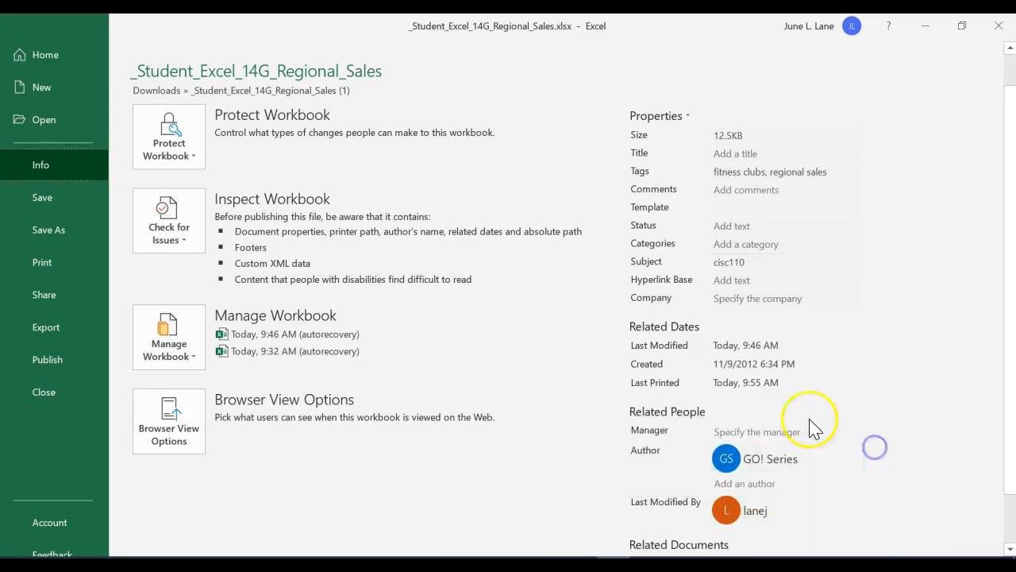
# - Save the workbook and look over the worksheet and its chart
pyautogui.click(46, 198)
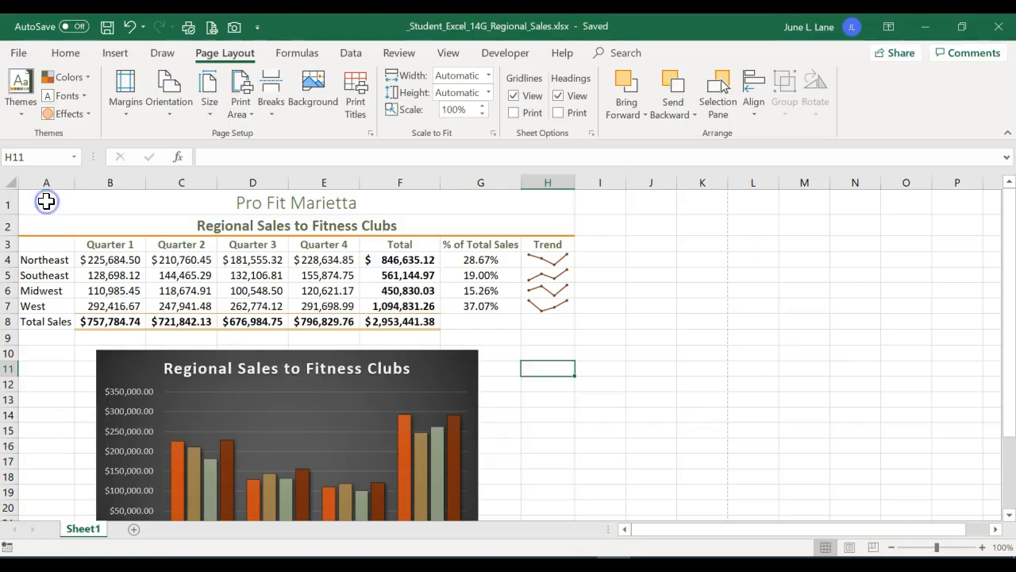
pyautogui.scroll(-2, 537, 420)
pyautogui.scroll(-2, 538, 422)
pyautogui.scroll(4, 538, 422)
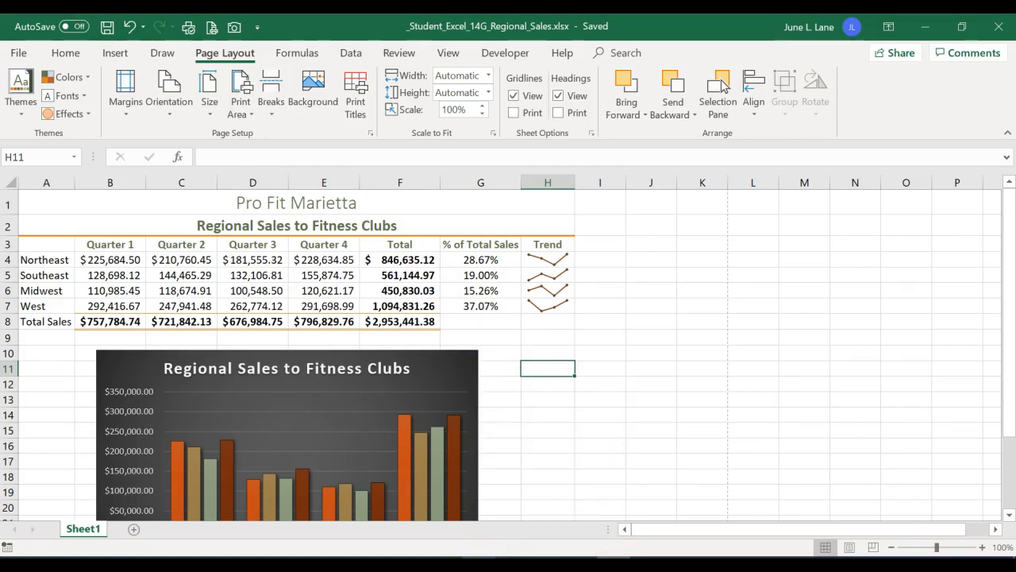
# - Switch to the Excel 14G Regional Sales assignment page in Chrome, upload _Student_Excel_14G_Regional_Sales.xlsx as the completed assignment and submit it for grading
pyautogui.click(478, 565)
pyautogui.click(433, 447)
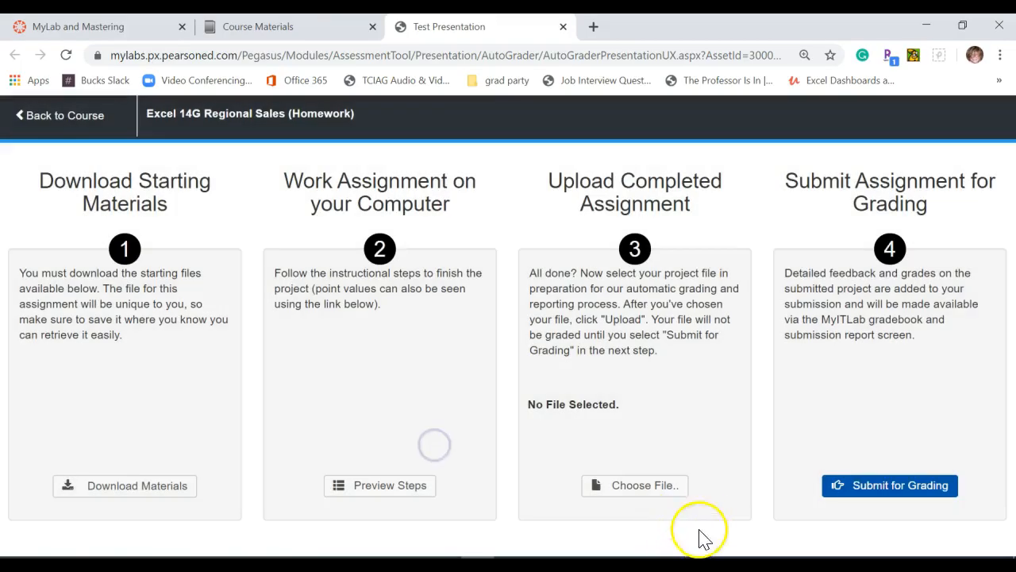
pyautogui.click(671, 488)
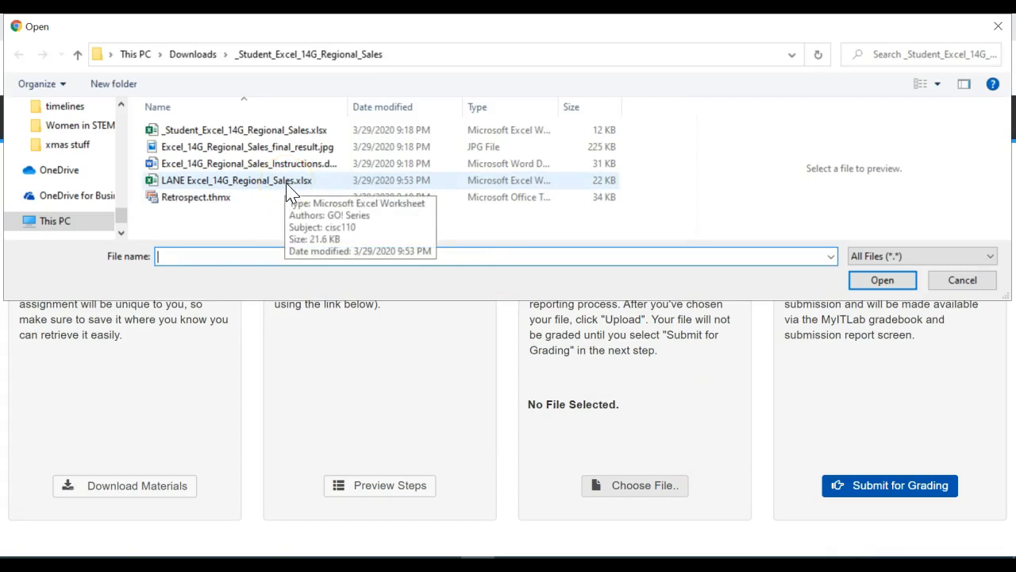
pyautogui.moveTo(612, 564)
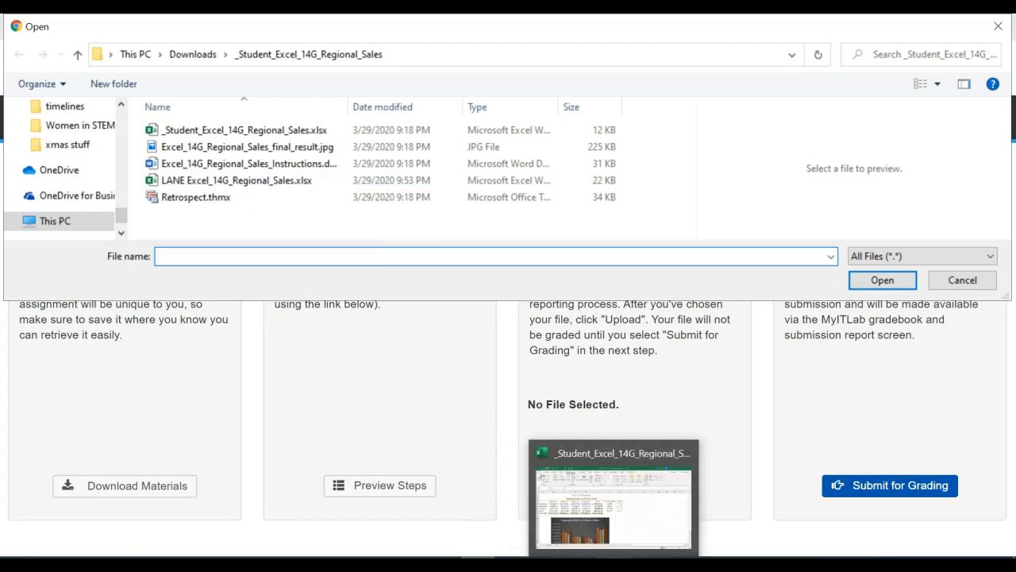
pyautogui.moveTo(630, 535)
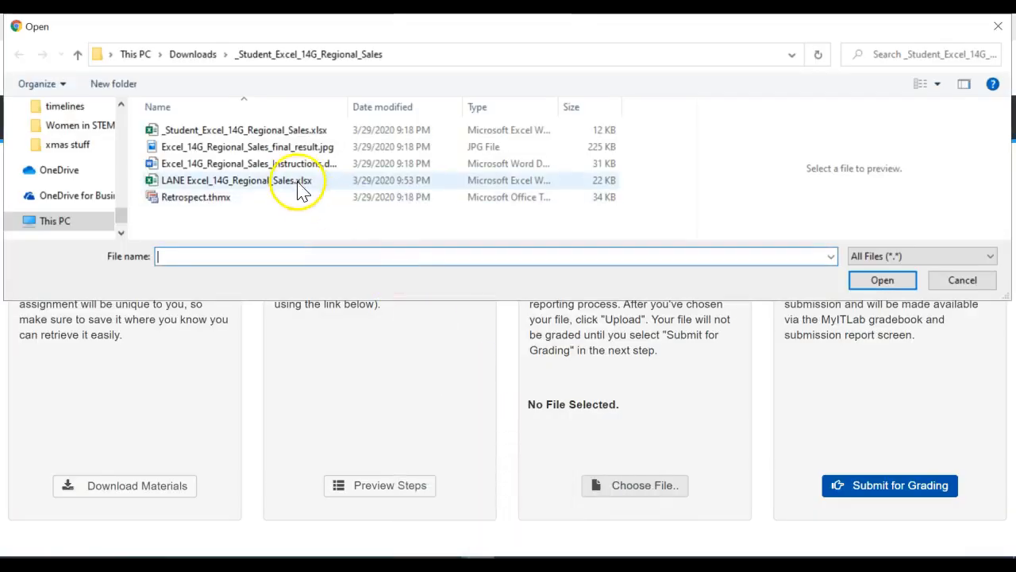
pyautogui.click(288, 135)
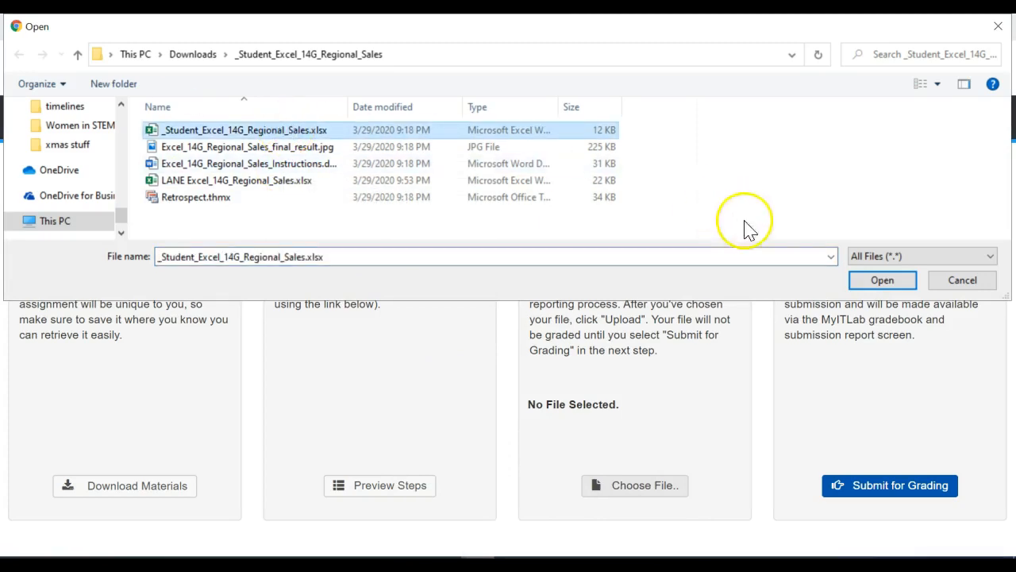
pyautogui.click(862, 280)
pyautogui.click(645, 489)
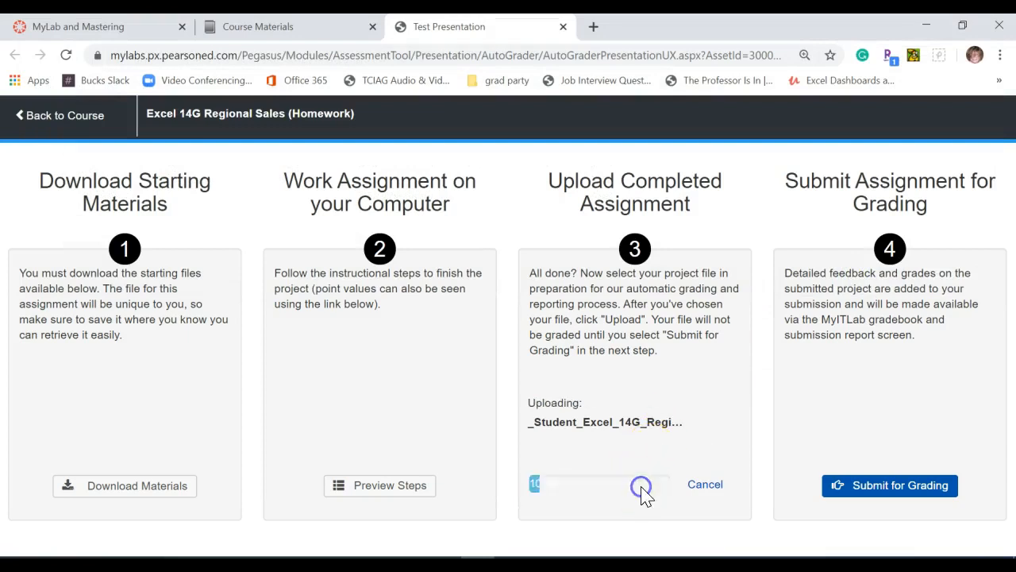
pyautogui.click(914, 487)
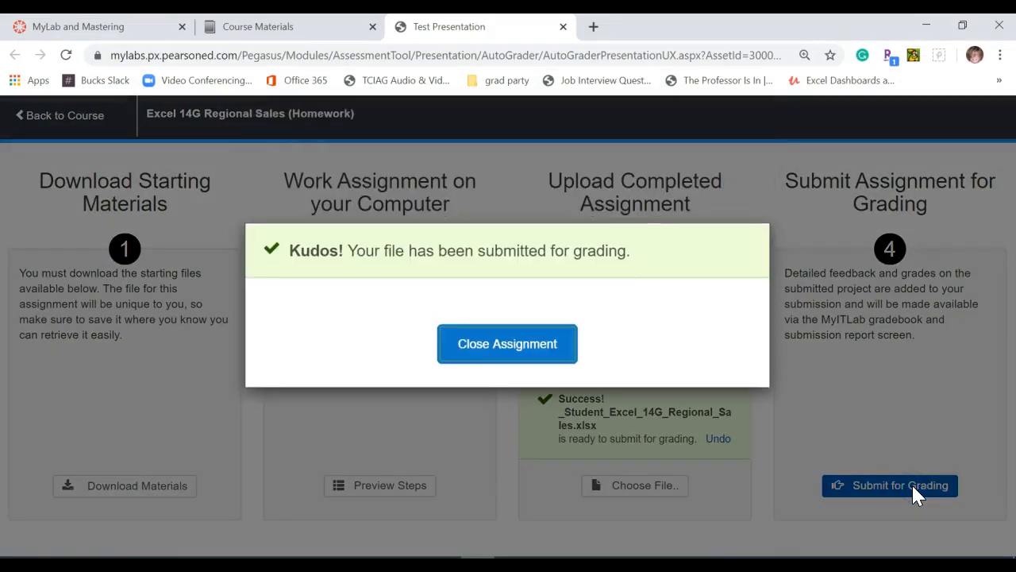